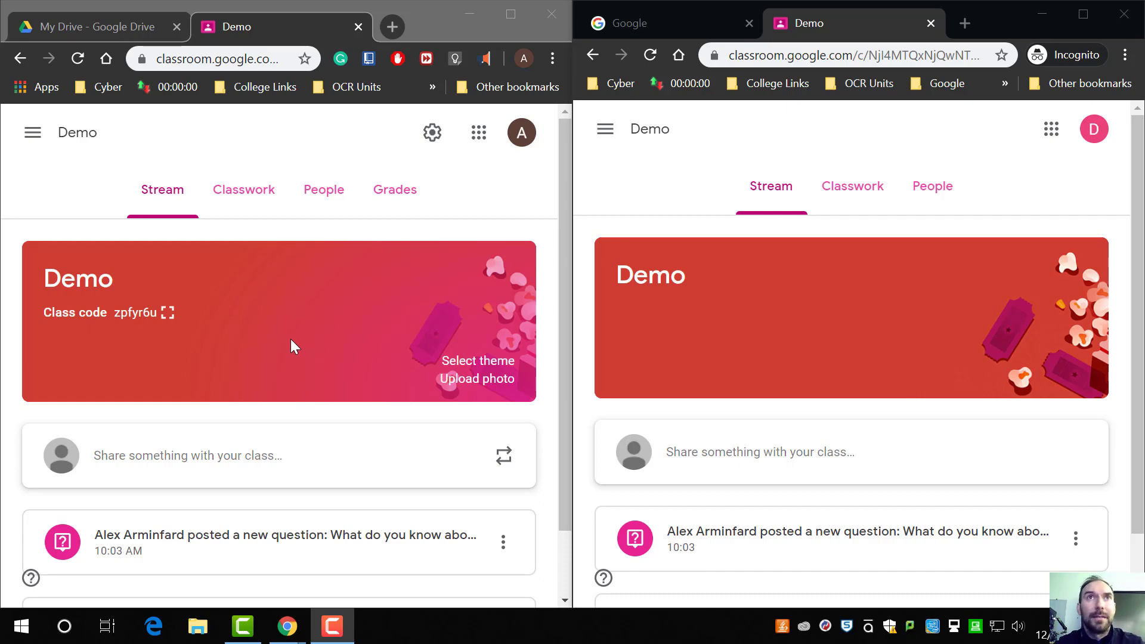
Step: Browse the Demo class's Classwork and People pages
click(256, 207)
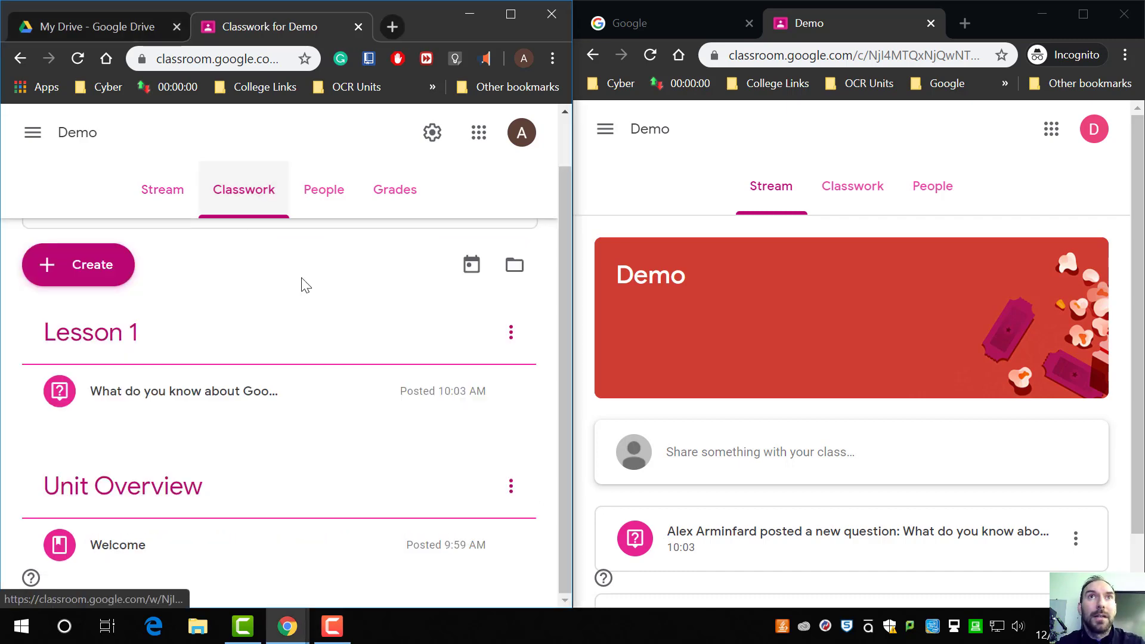
click(320, 209)
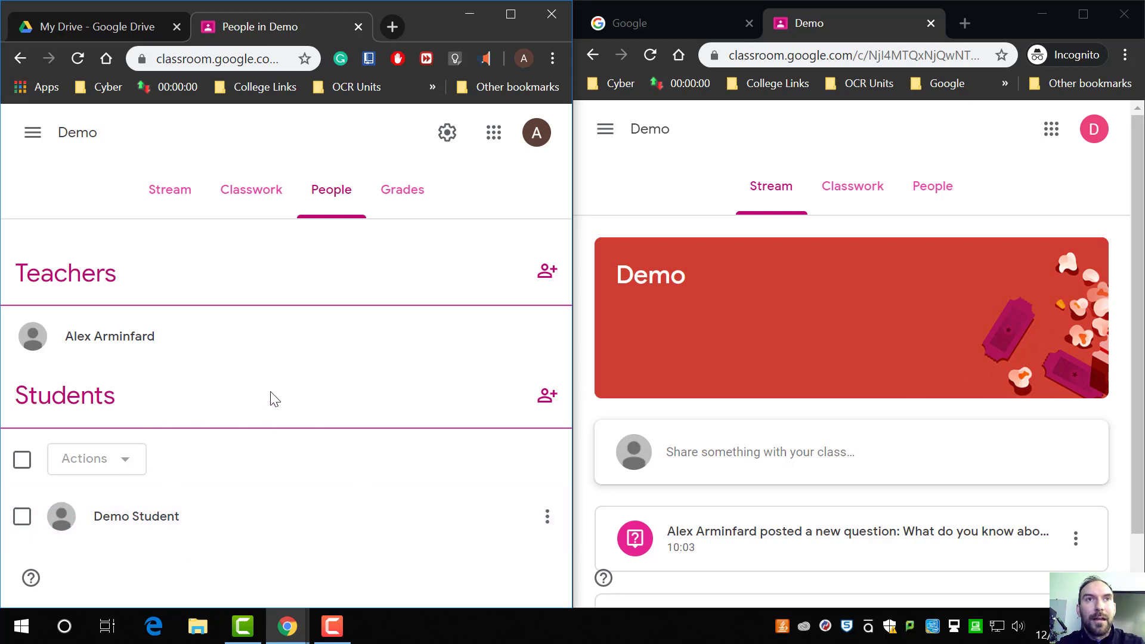
click(256, 206)
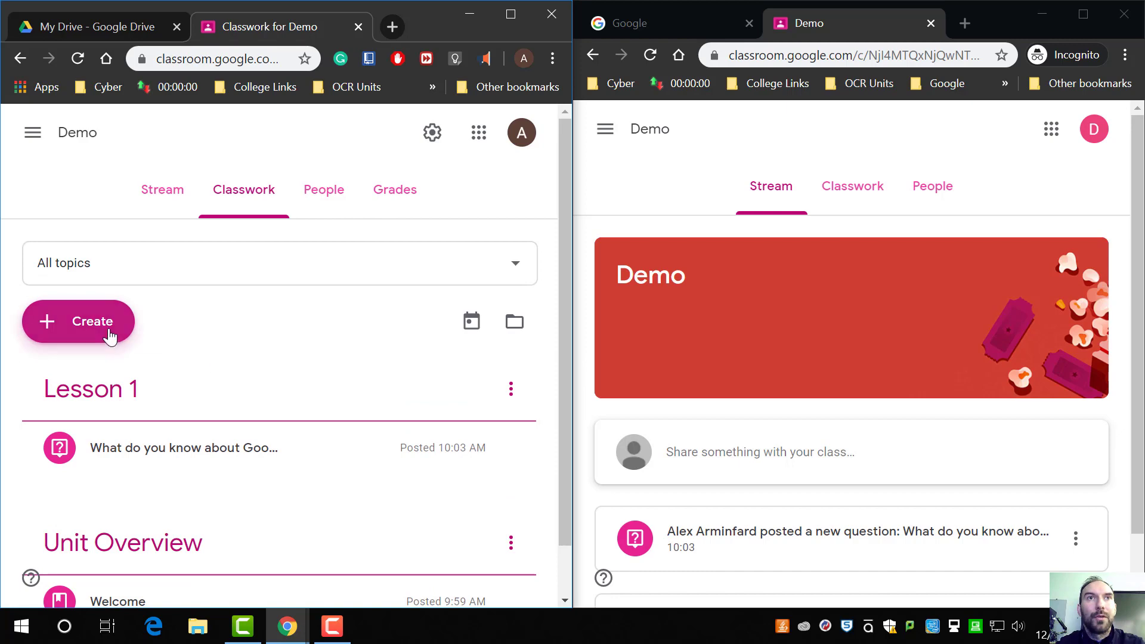
Step: Create a new assignment and title it "Demo Worksheet."
click(109, 334)
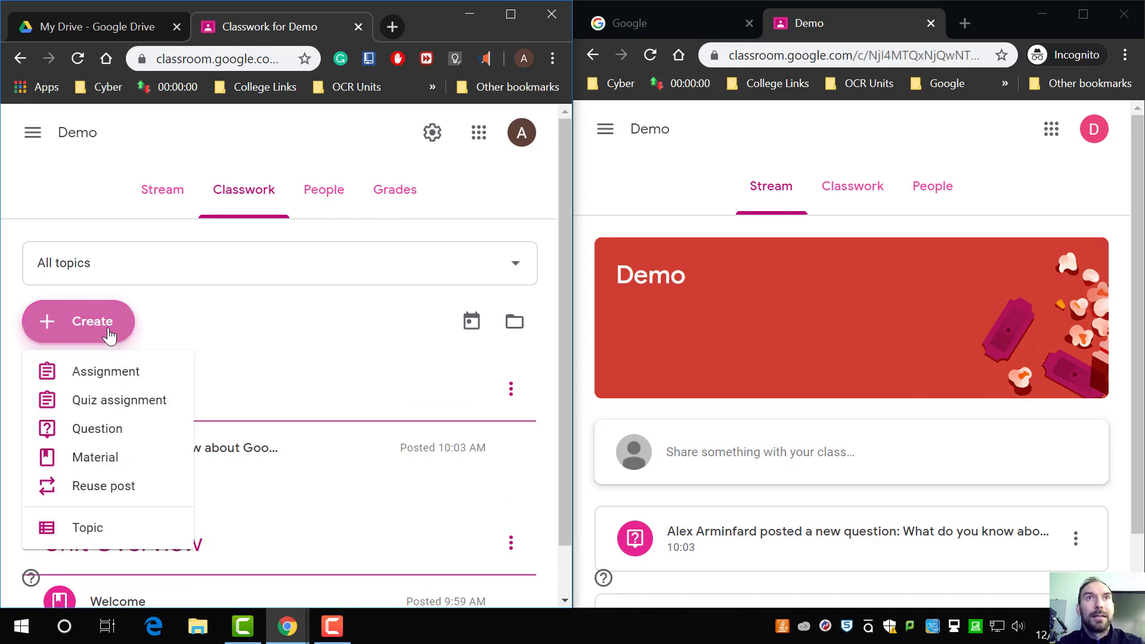
click(132, 375)
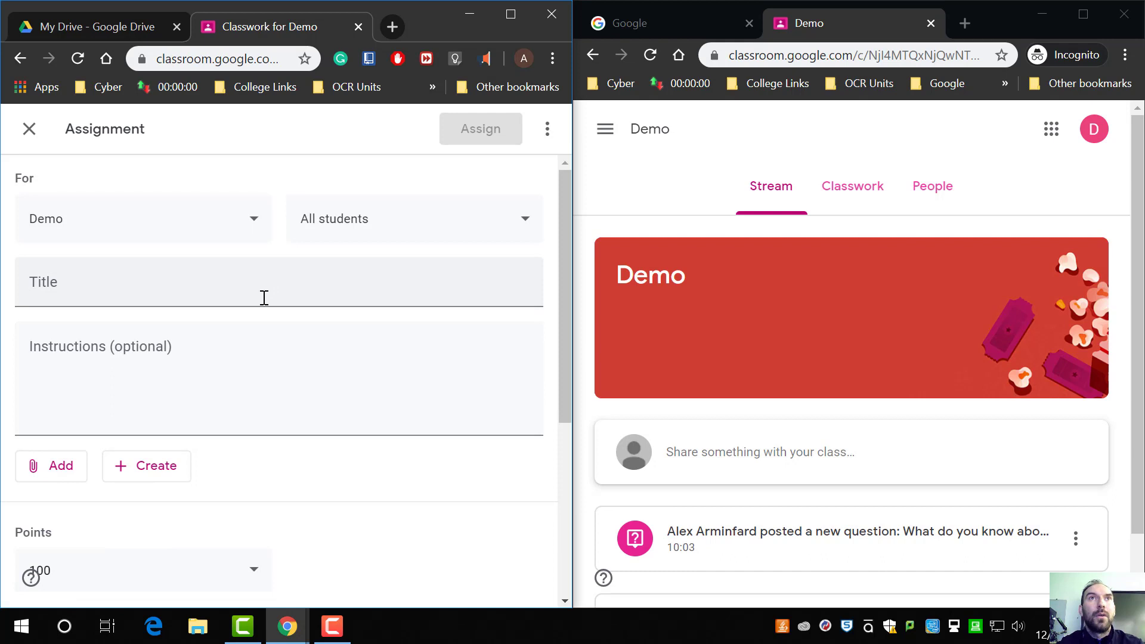
click(216, 279)
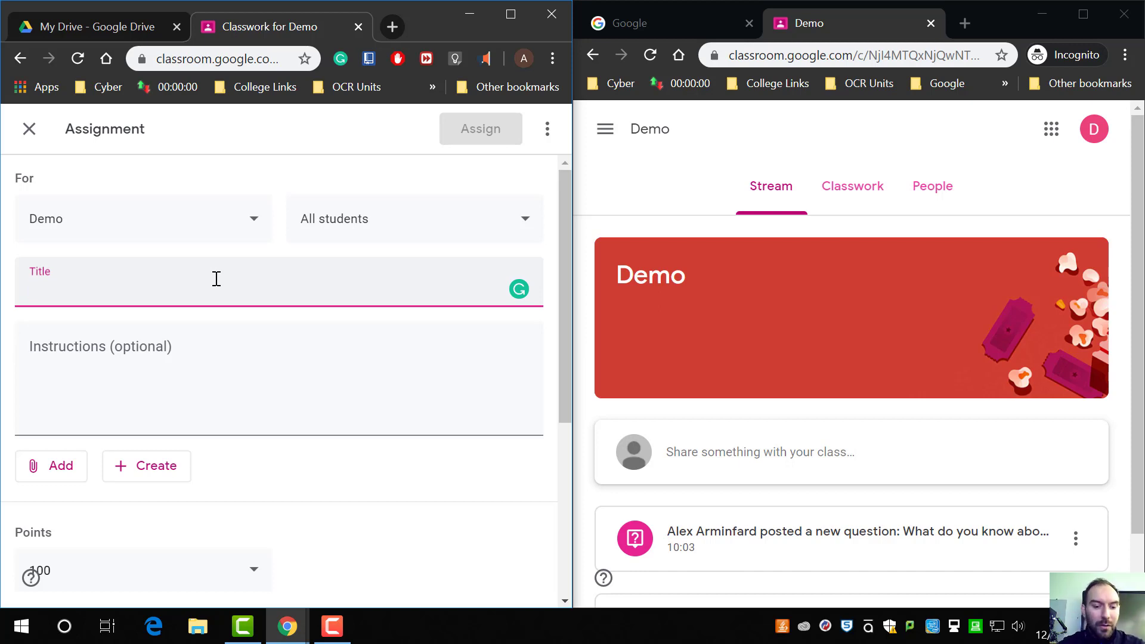
text(Demo)
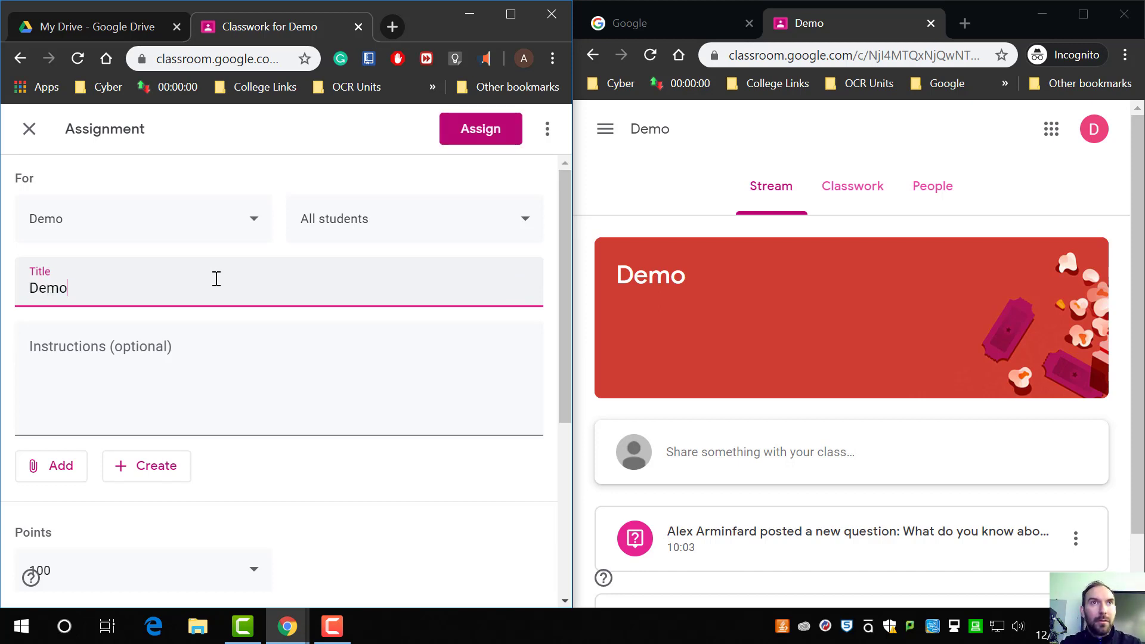
text( Workshe)
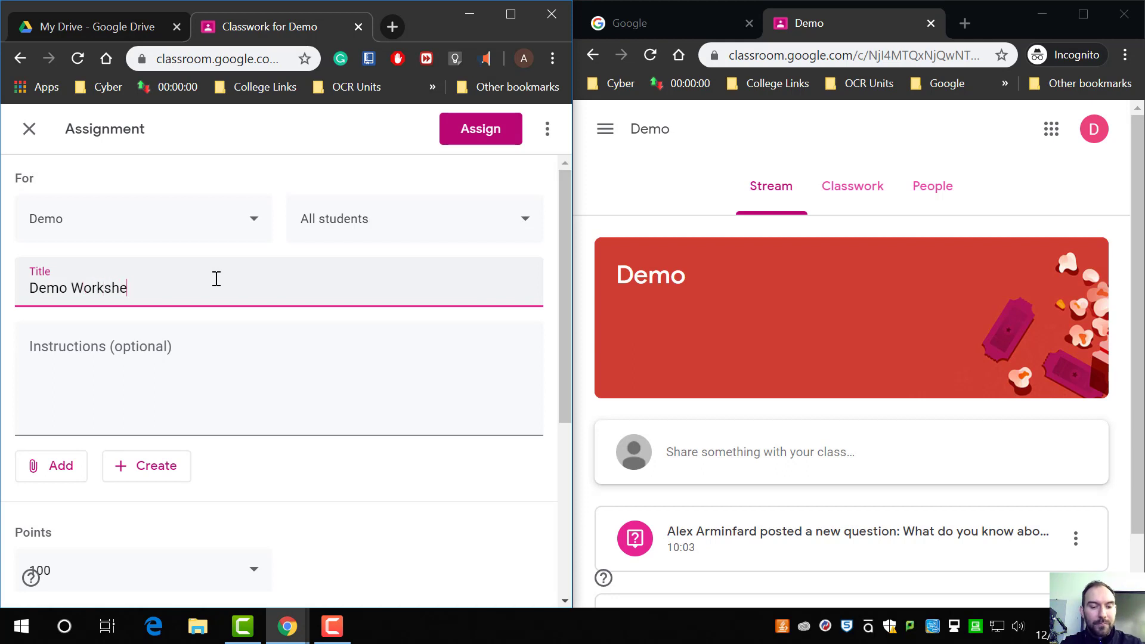
text(et/)
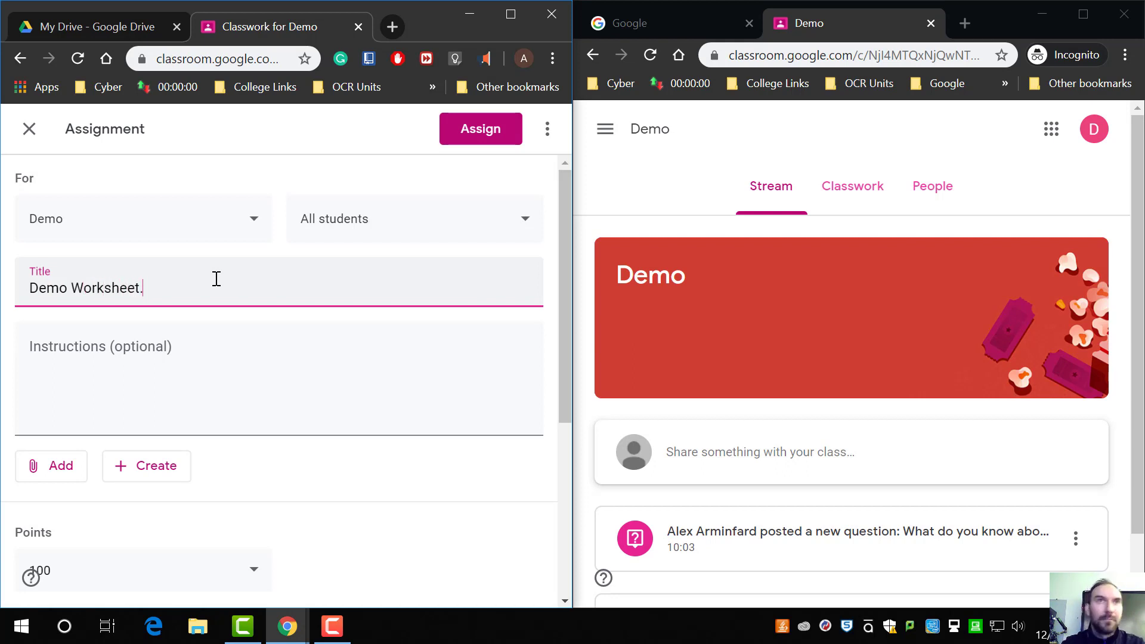
Step: Scroll through the assignment form to review its fields
click(191, 382)
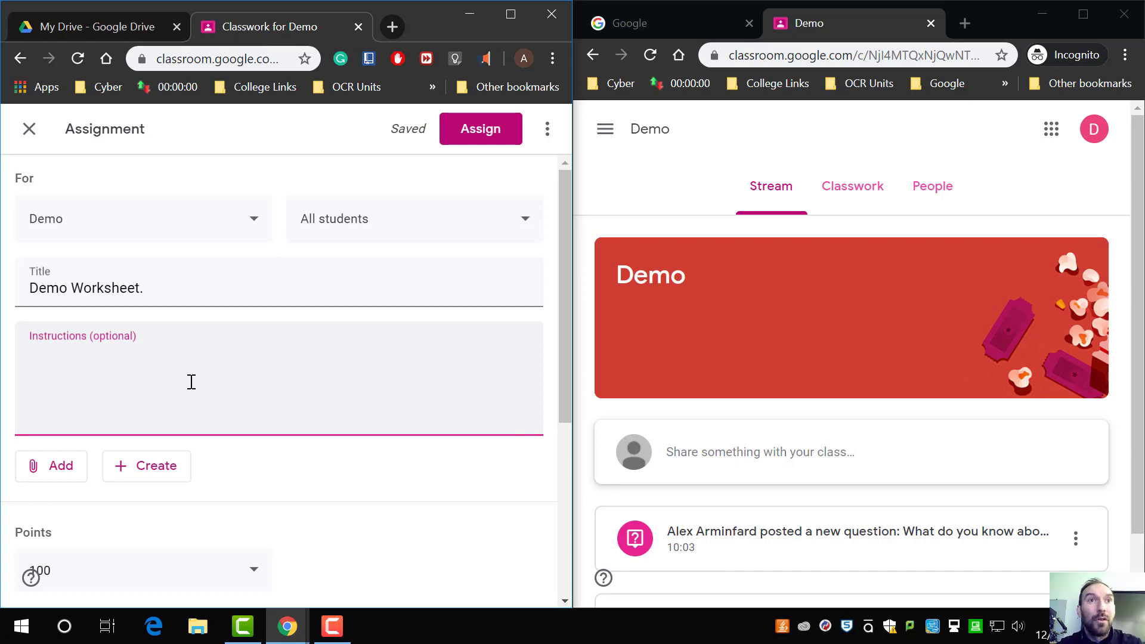
scroll(239, 381, down, 3)
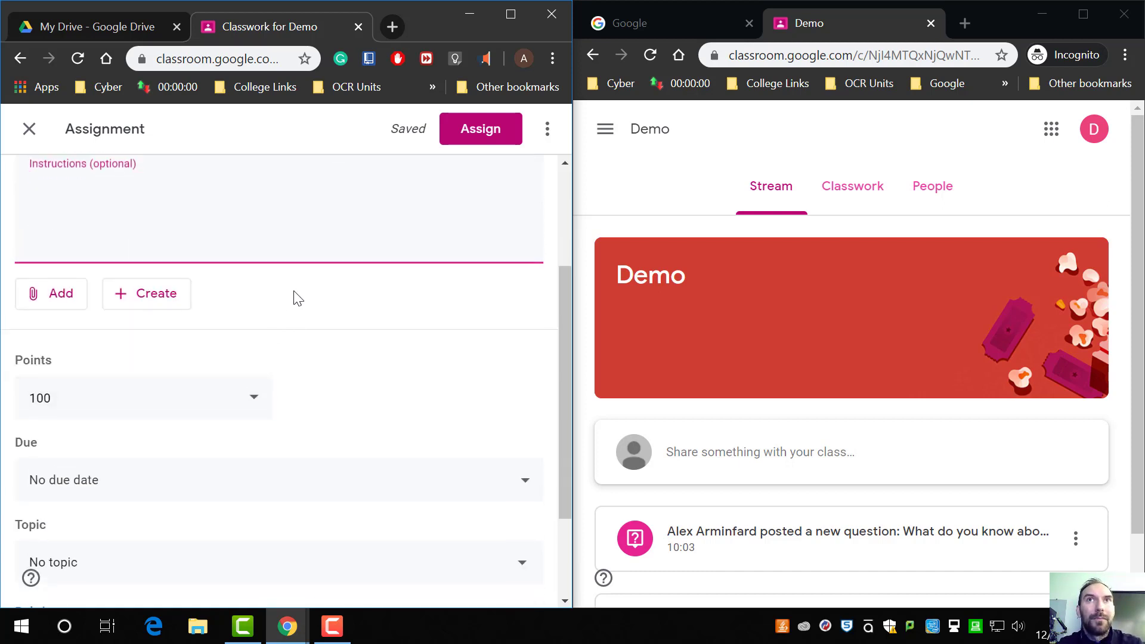
scroll(298, 298, up, 3)
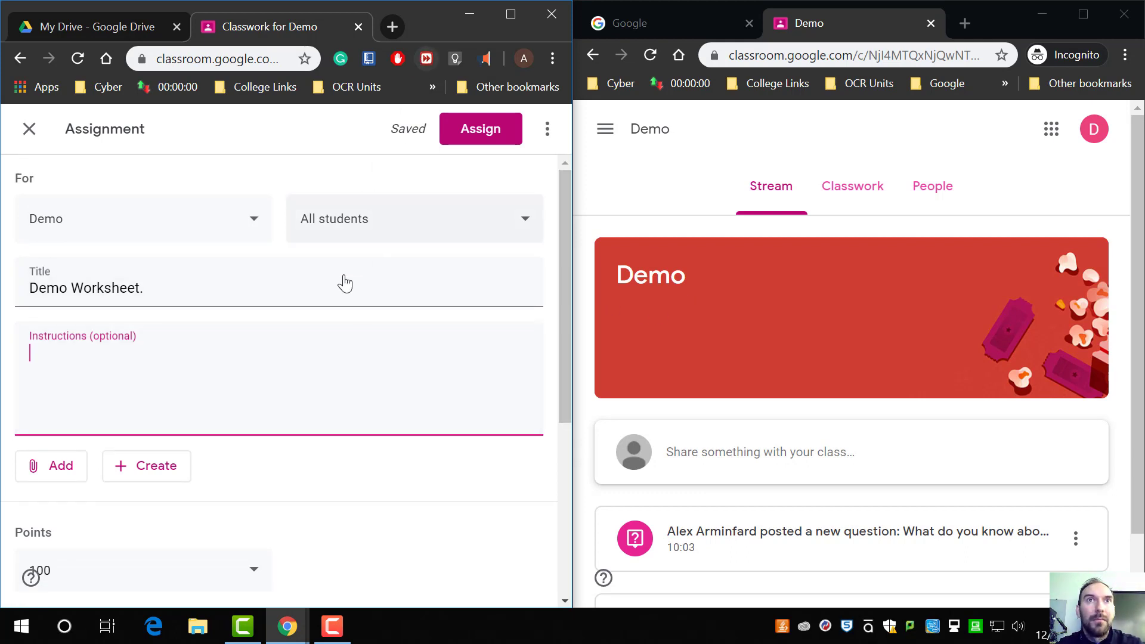
scroll(349, 275, down, 2)
scroll(376, 288, up, 1)
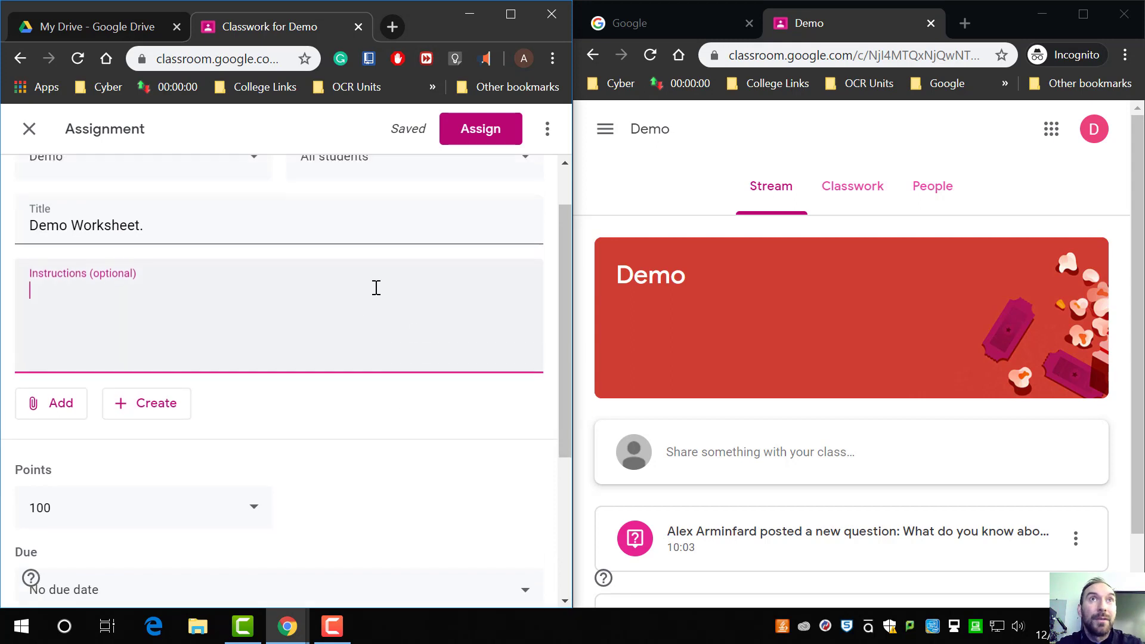
scroll(376, 288, up, 1)
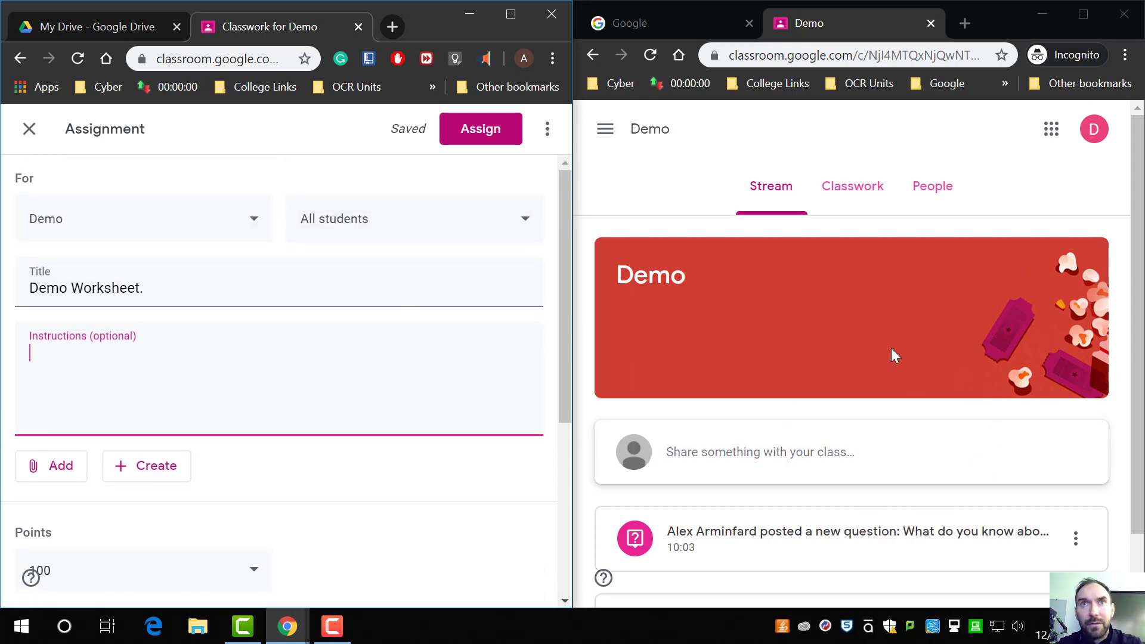
scroll(268, 376, down, 4)
Step: Set the assignment's points to Ungraded
click(232, 313)
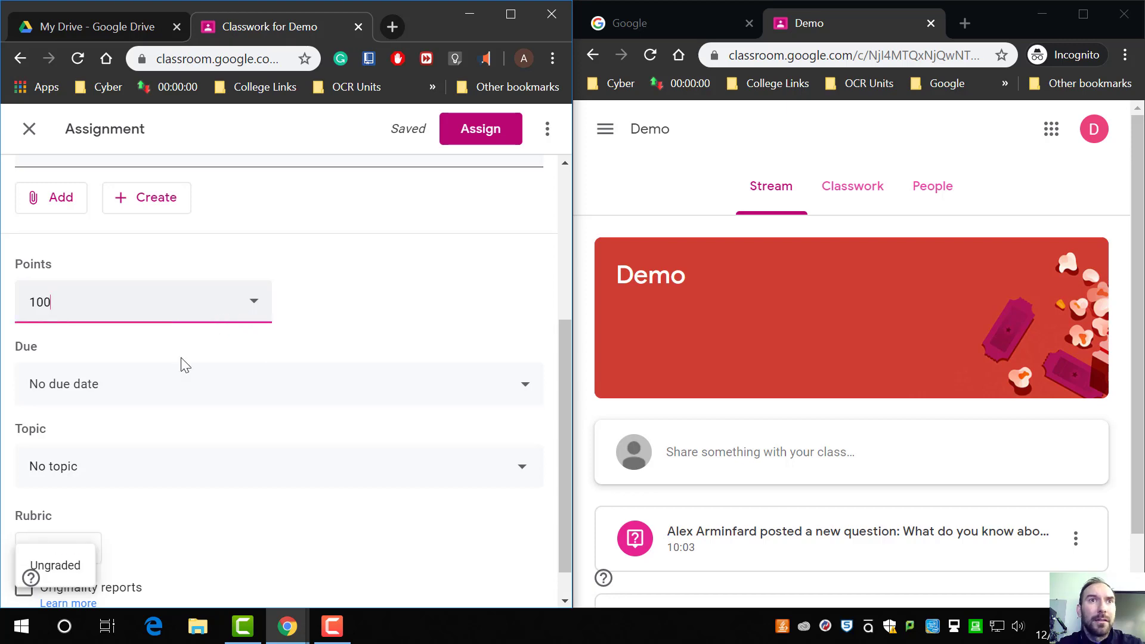
drag(425, 16, 626, 2)
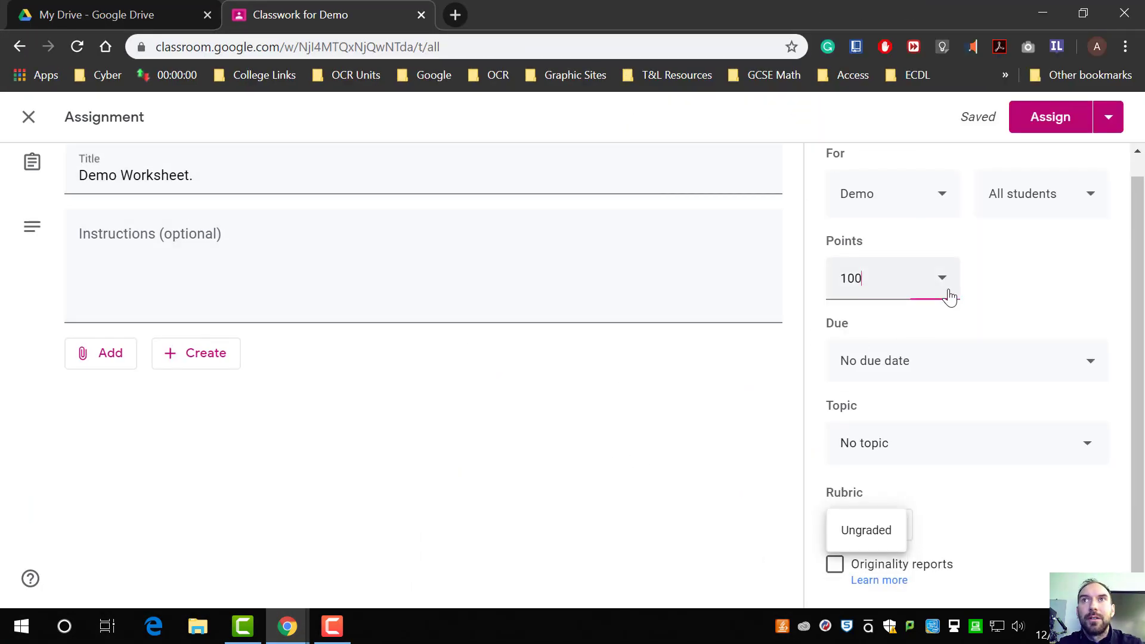
click(1019, 518)
click(937, 283)
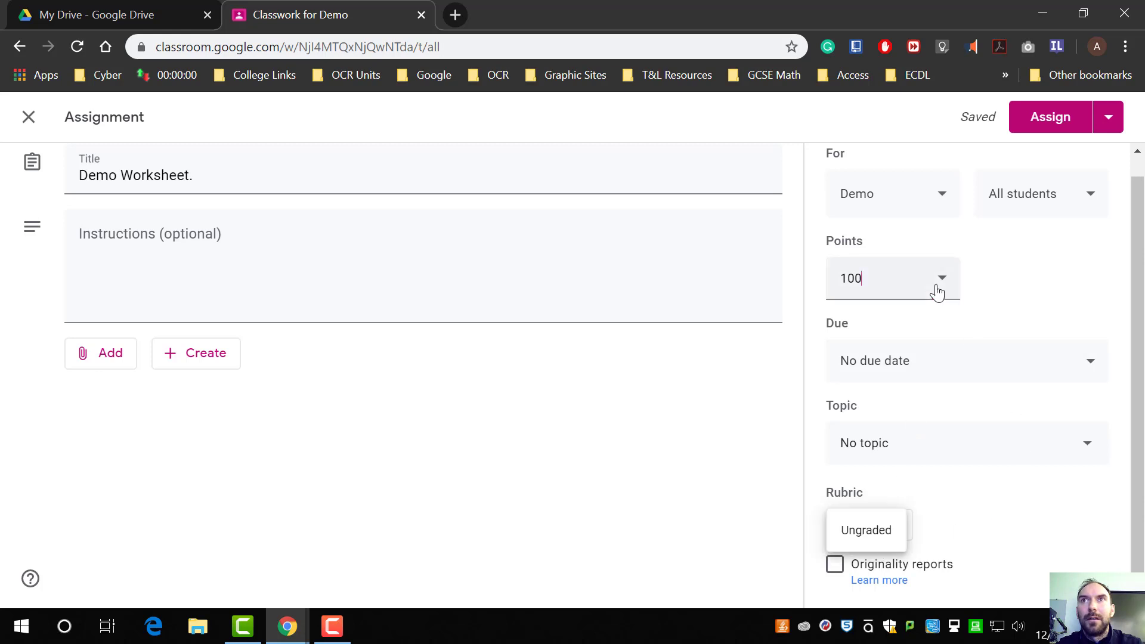
click(866, 529)
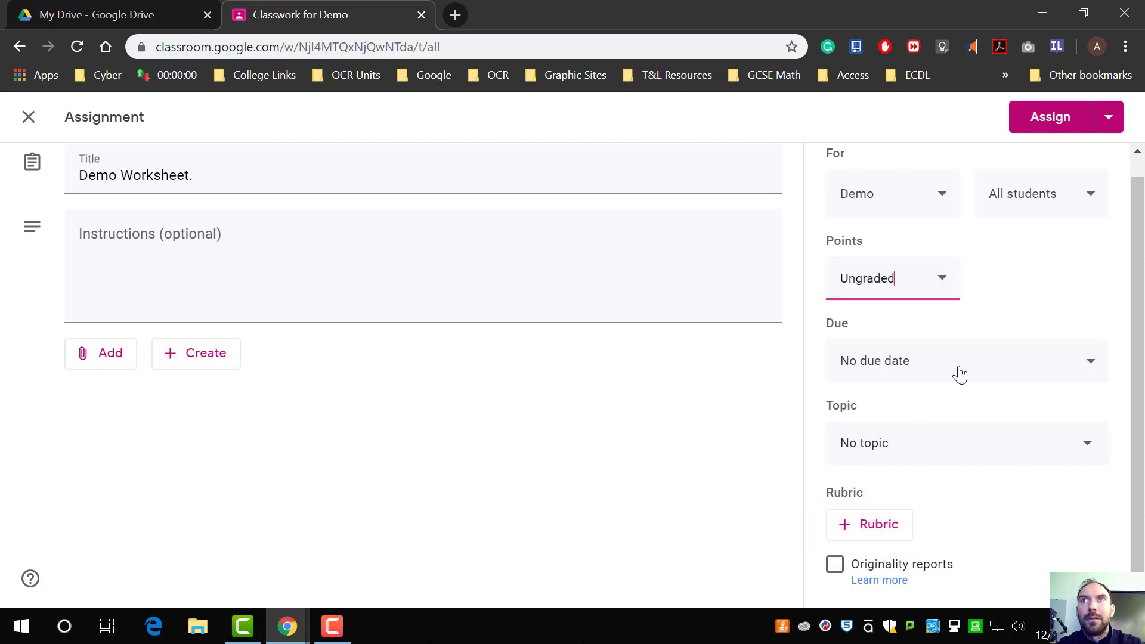
Step: Leave the due date unset and put the assignment under the Lesson 1 topic
click(1001, 373)
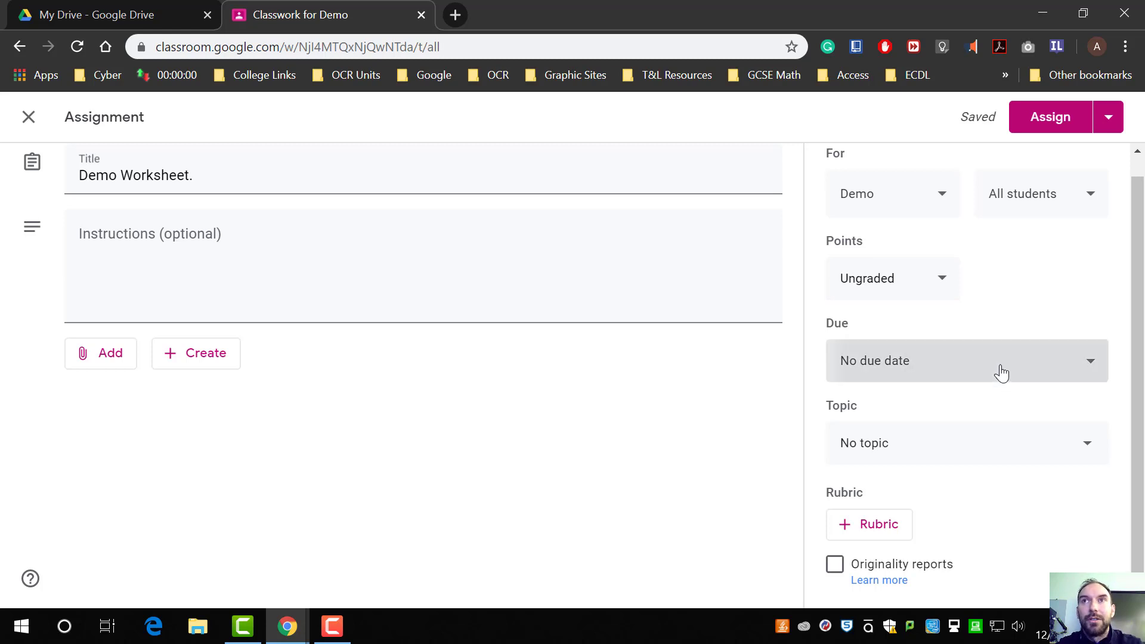
click(1021, 325)
click(975, 444)
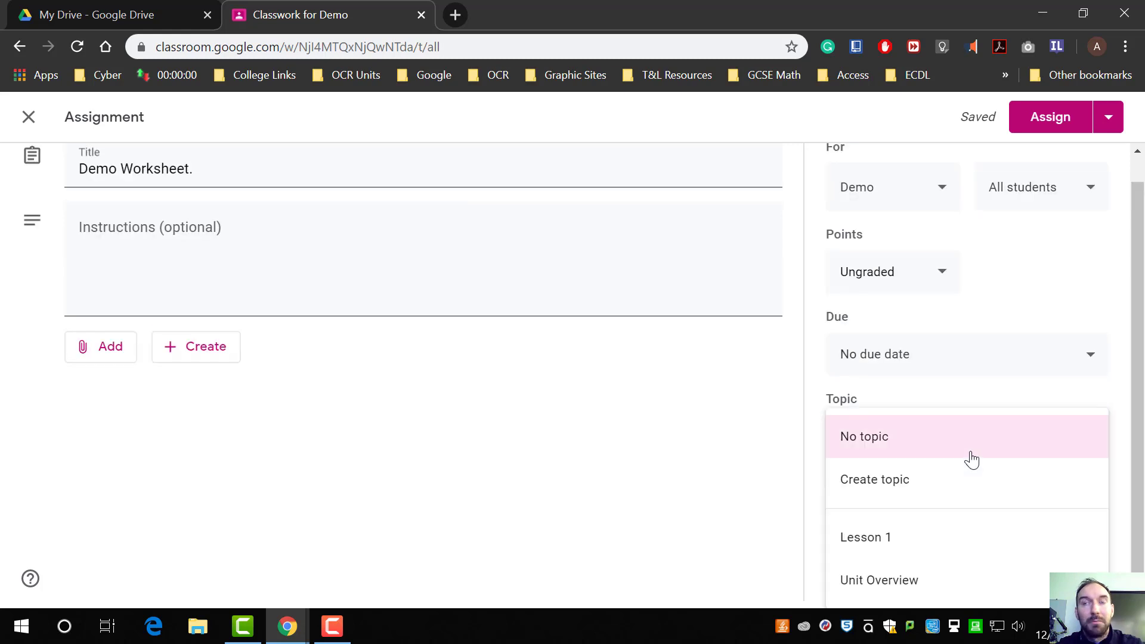
click(975, 552)
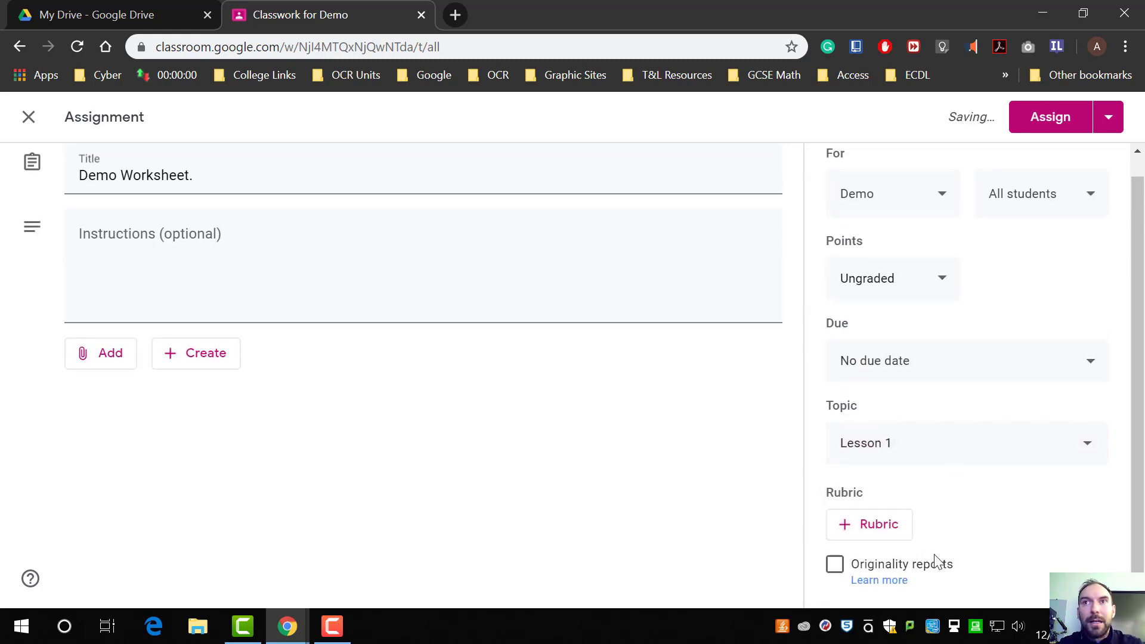
Step: Try to enable originality reports for the assignment
click(835, 566)
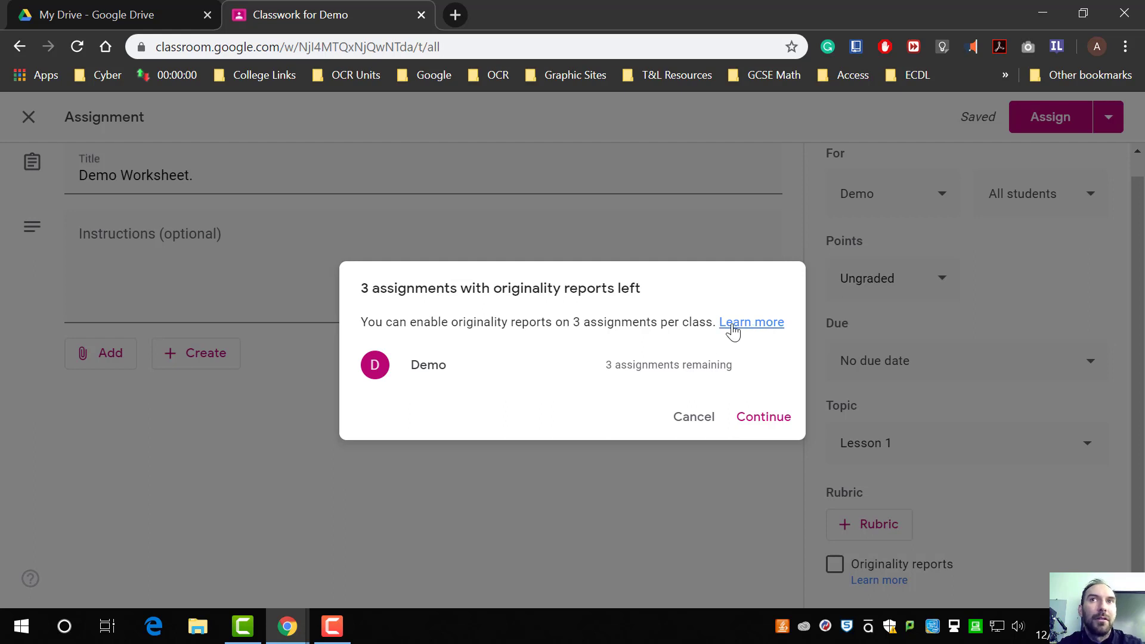
click(698, 419)
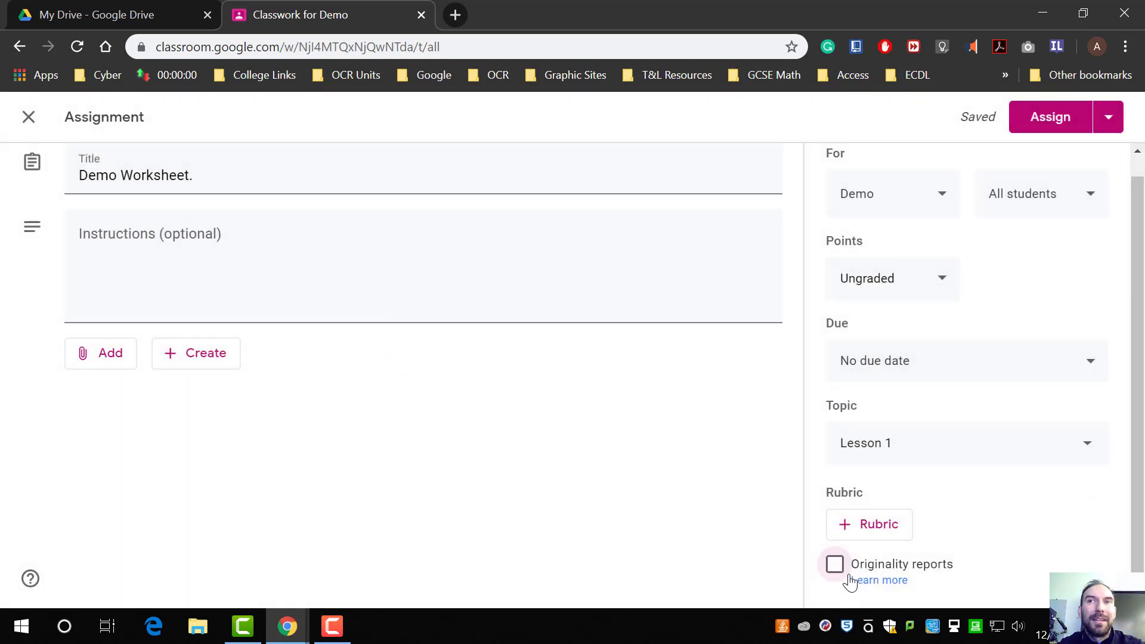
click(859, 534)
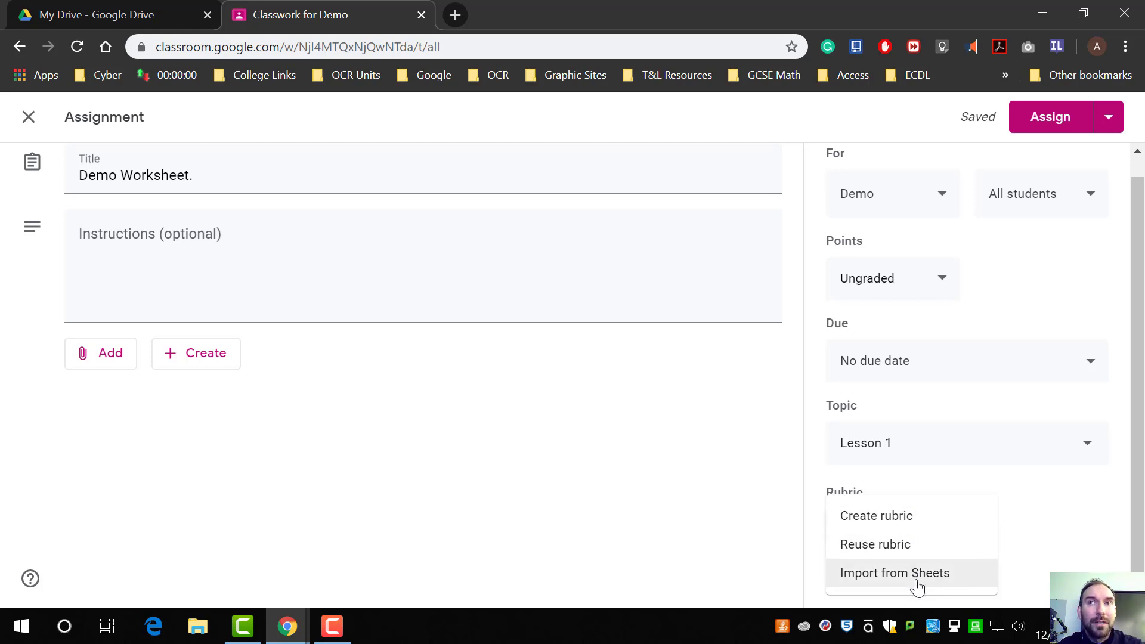
click(1057, 538)
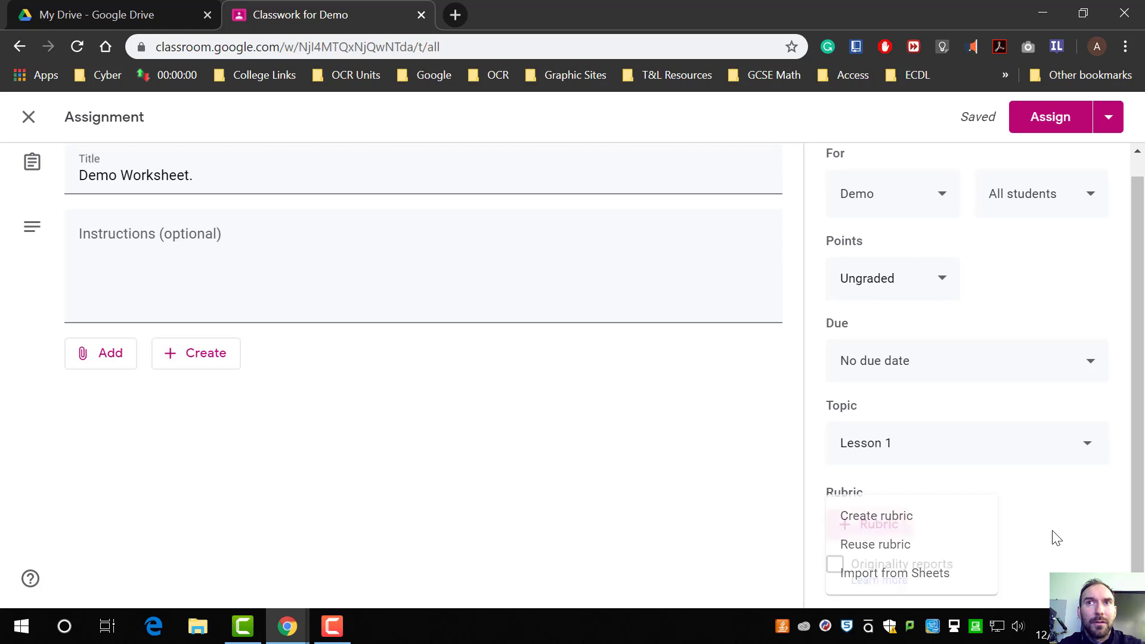
scroll(596, 447, up, 1)
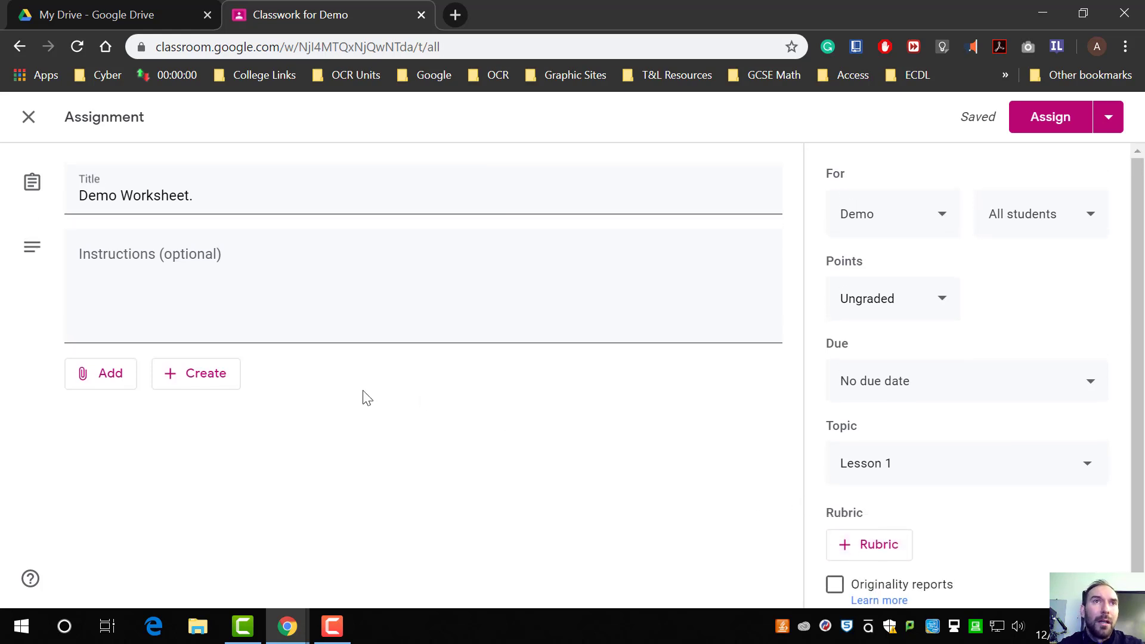
click(110, 387)
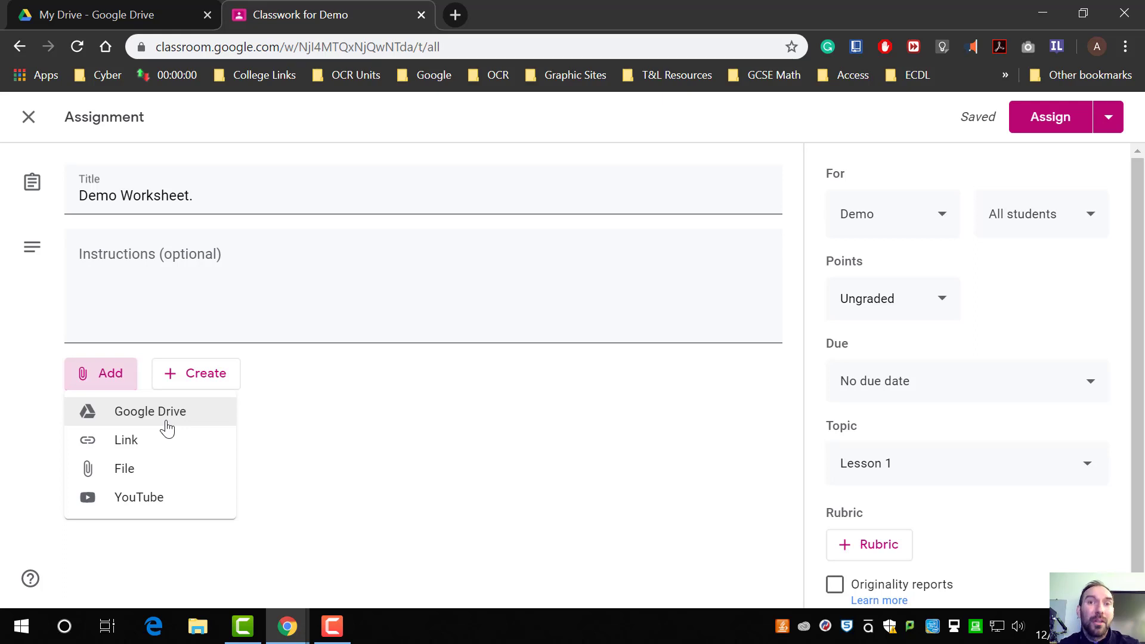
click(358, 431)
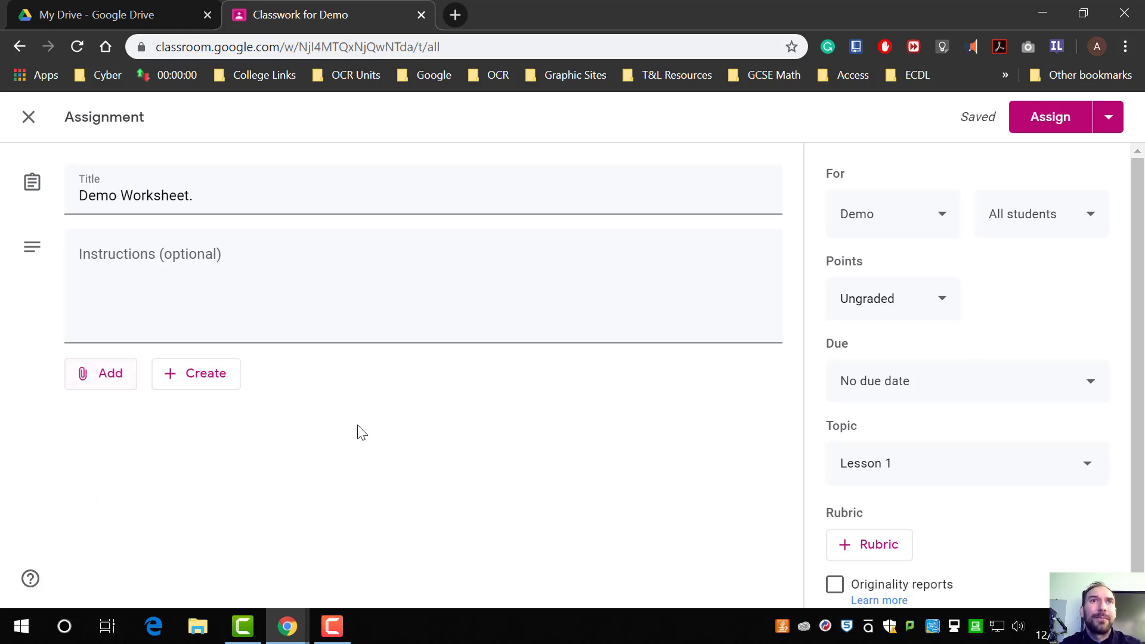
Step: Create a new Google Docs file attached to the assignment and dismiss the Grammarly popup
click(211, 386)
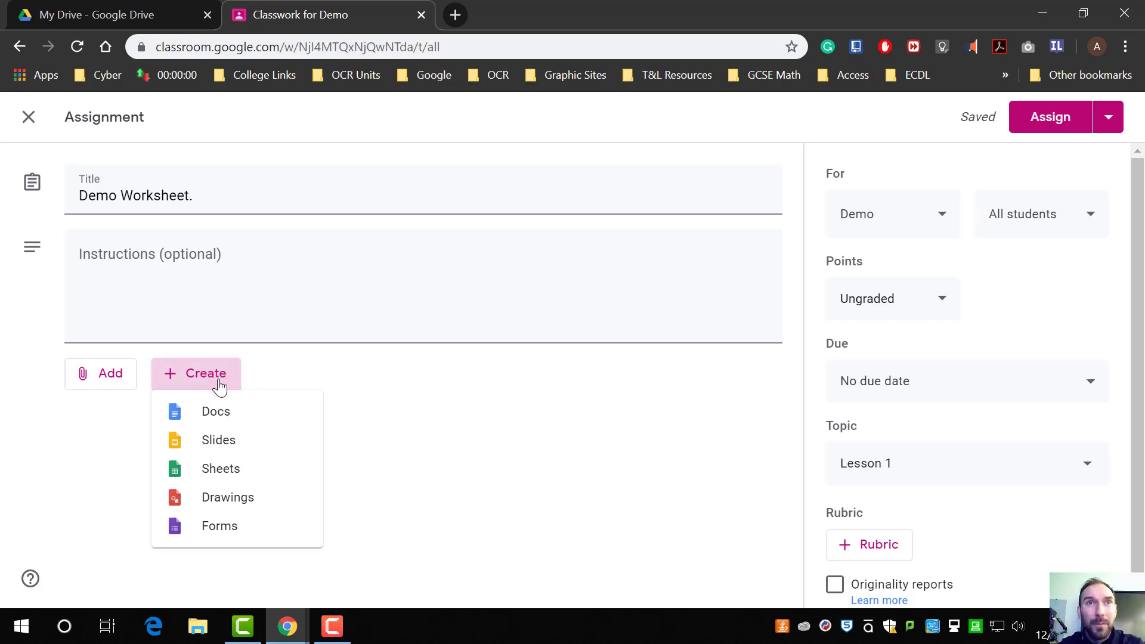
click(267, 421)
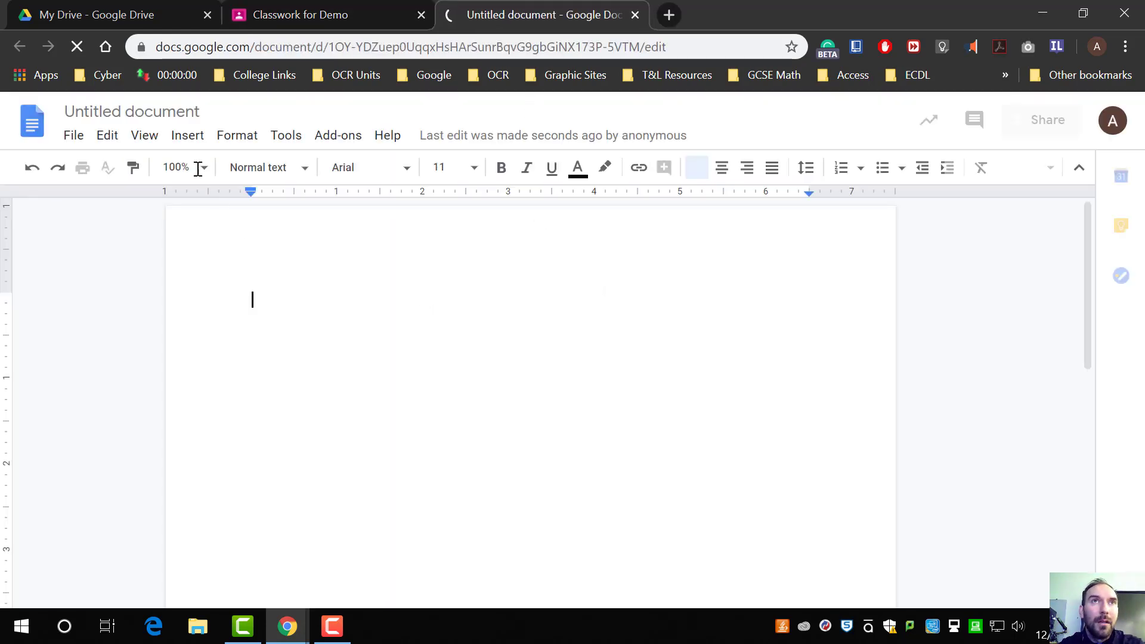
click(147, 114)
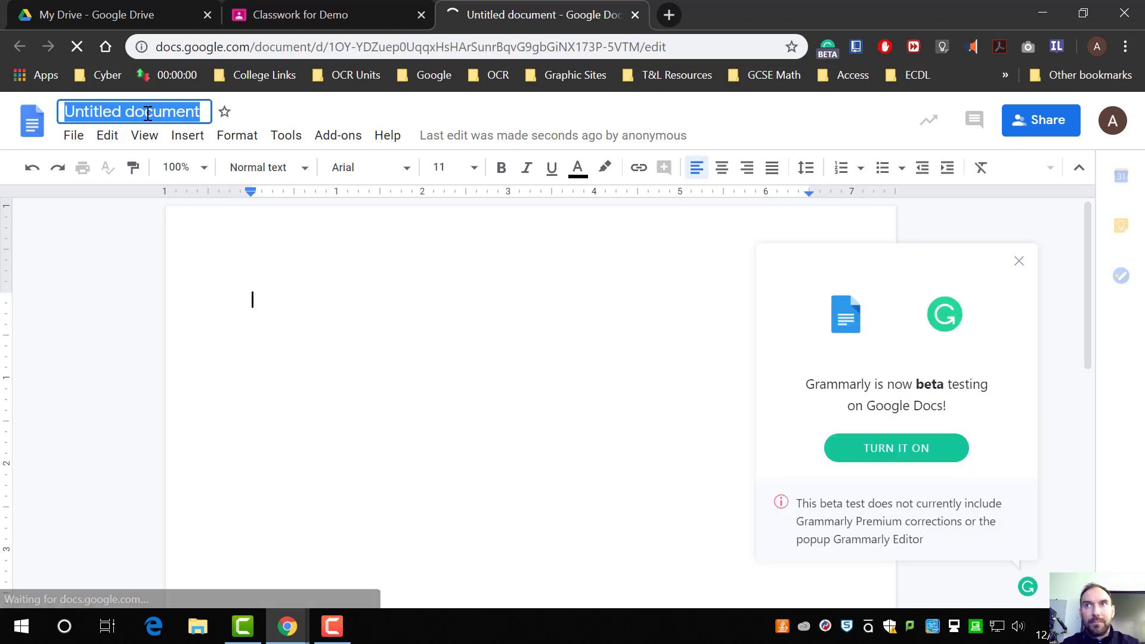
click(1020, 263)
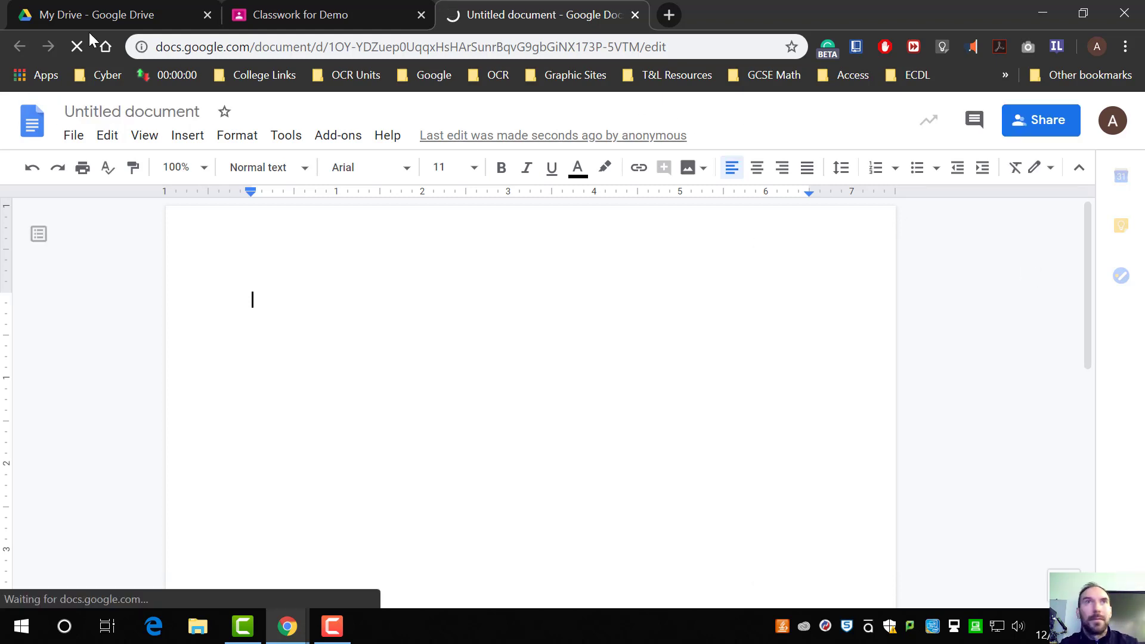
Step: Rename the new document to Demo 1
click(123, 116)
text(Demo 1)
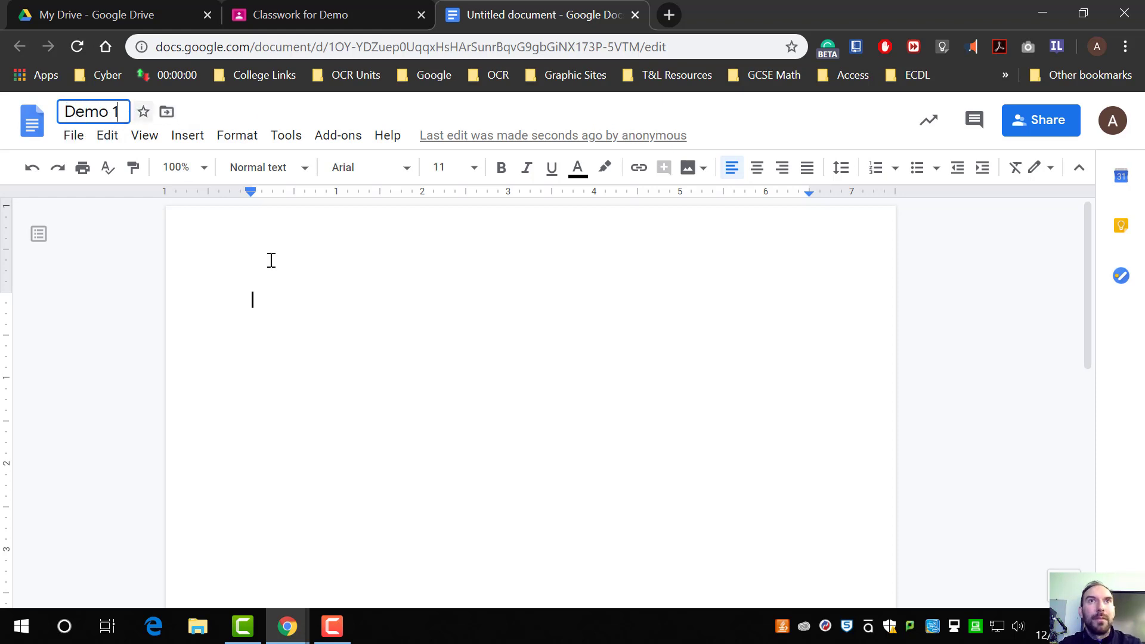
click(496, 356)
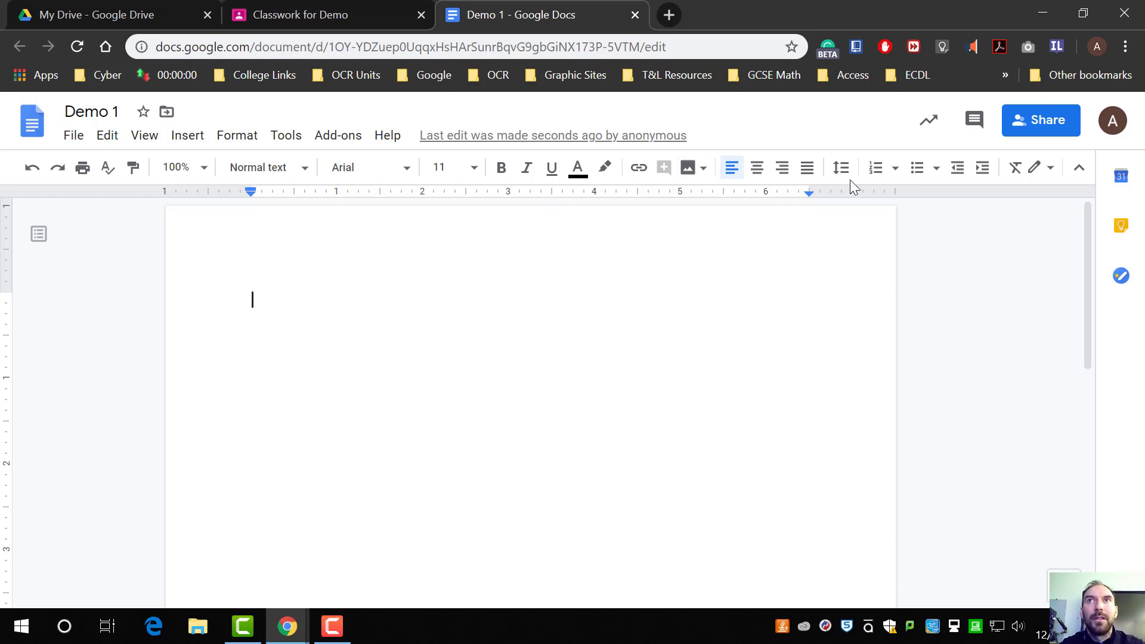
Step: Start a numbered list in the document and write the first question, What is the capital of England
click(876, 169)
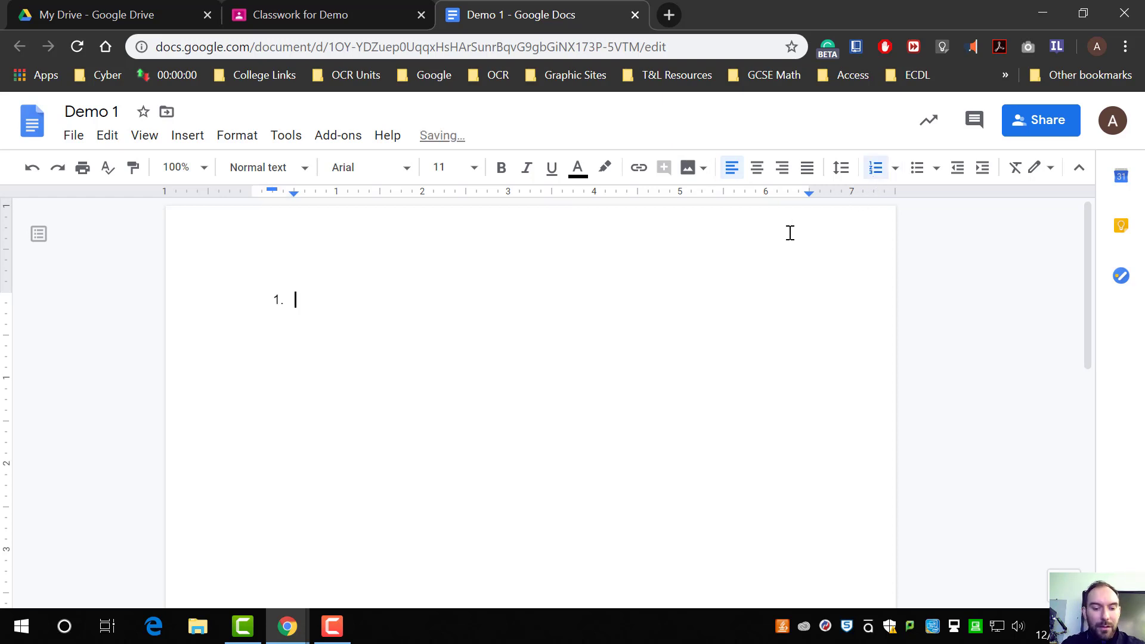
text(What is the c)
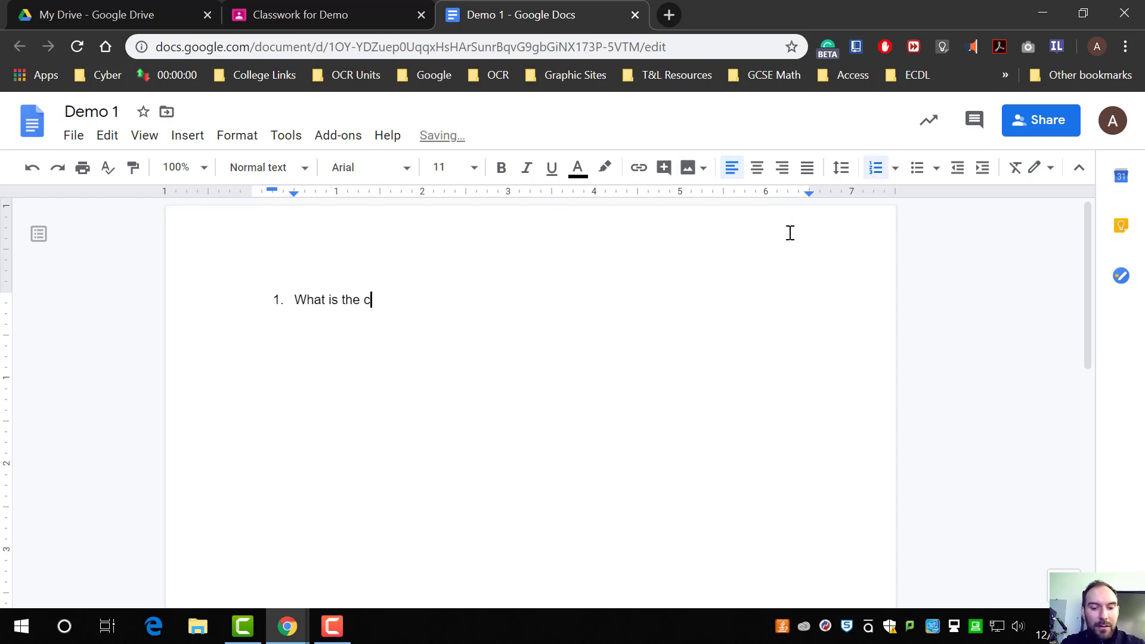
text(apital of )
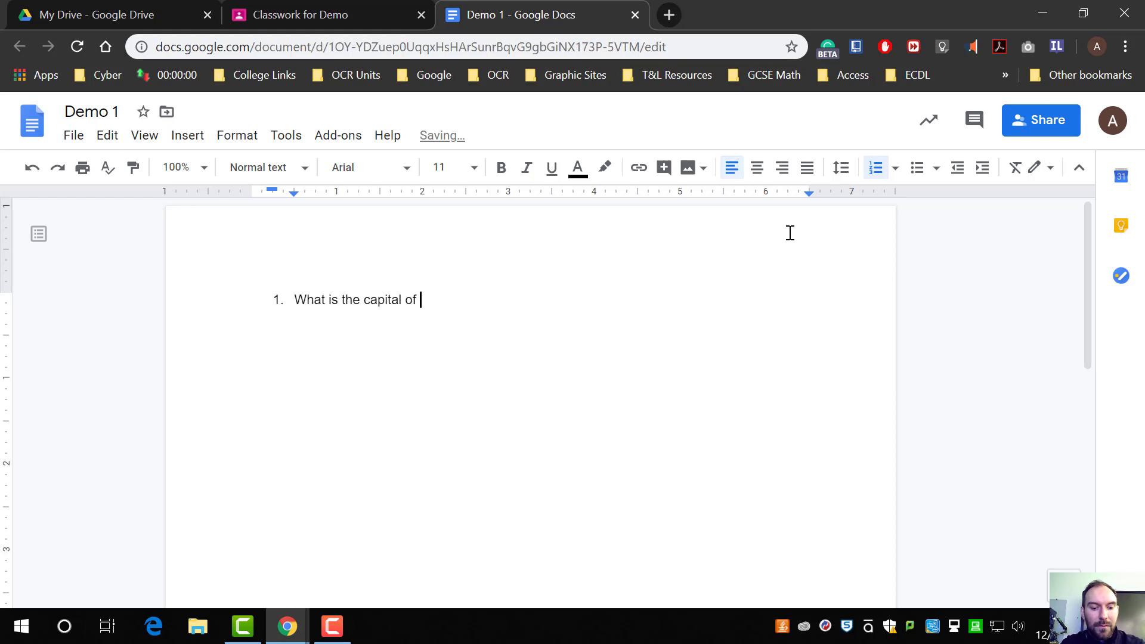
text(Engl)
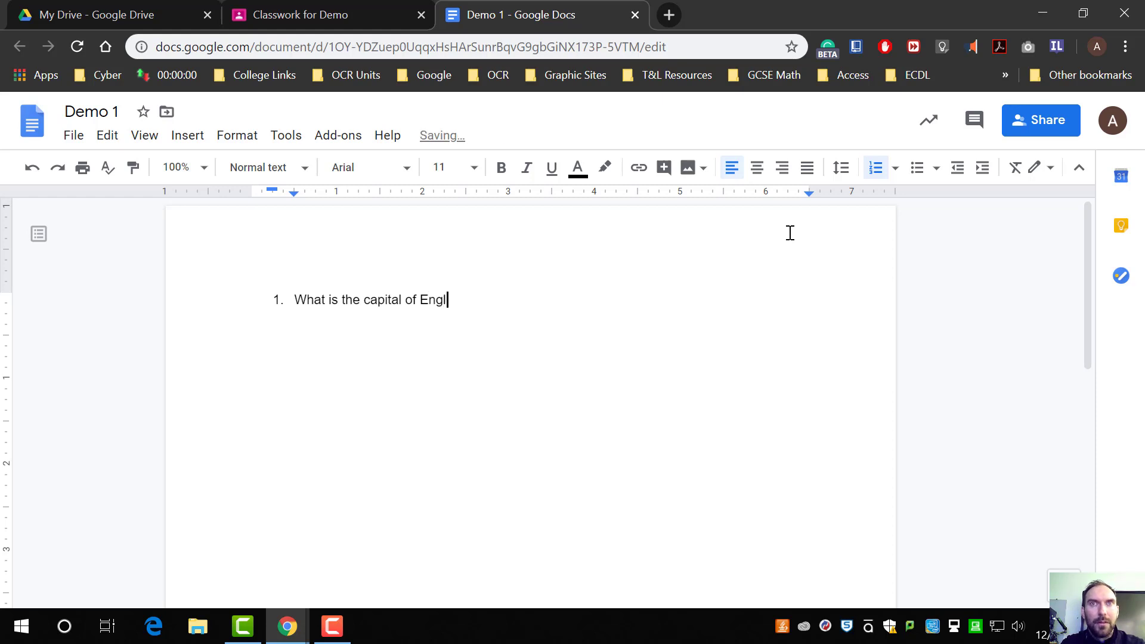
text(and)
key(Return)
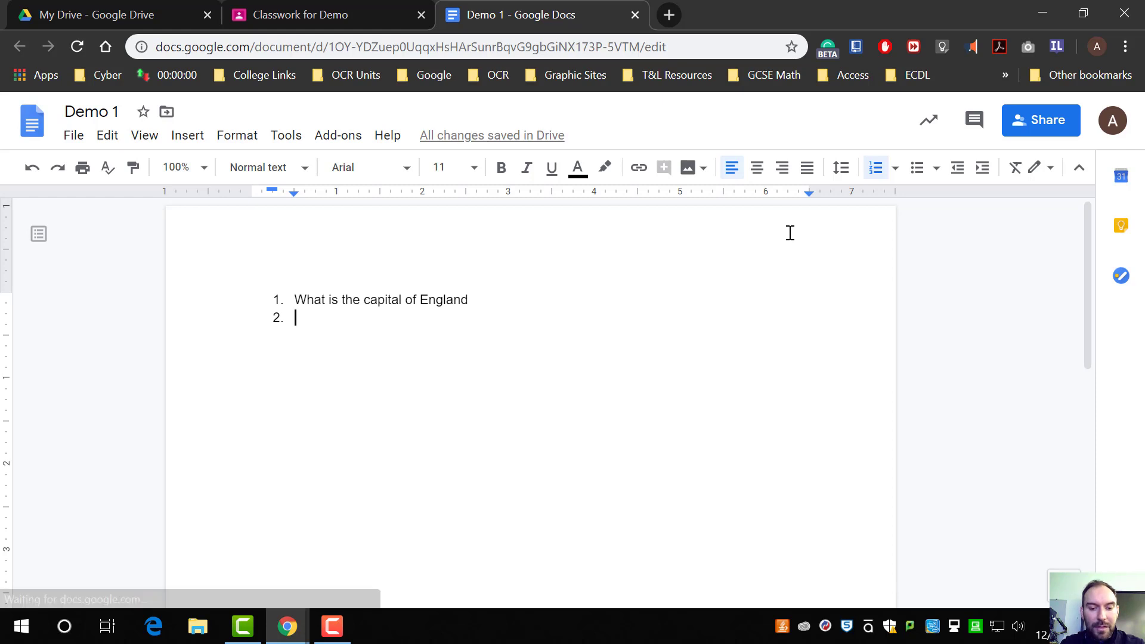
Step: Add the second list item: How many legs does a dog have?
text(w ma)
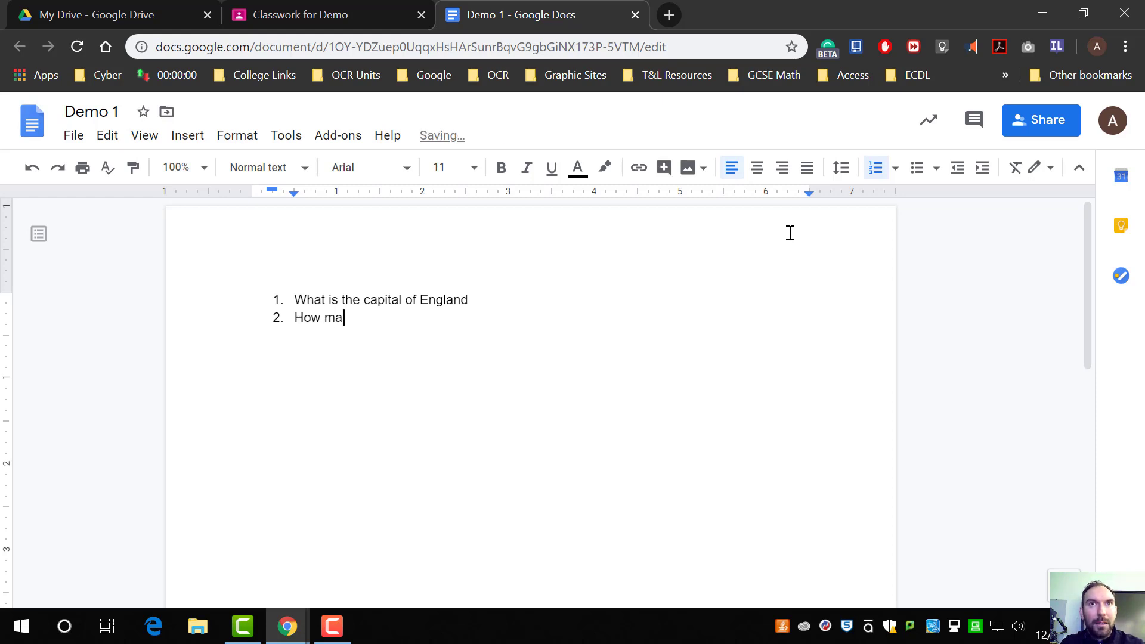
text(ny legs )
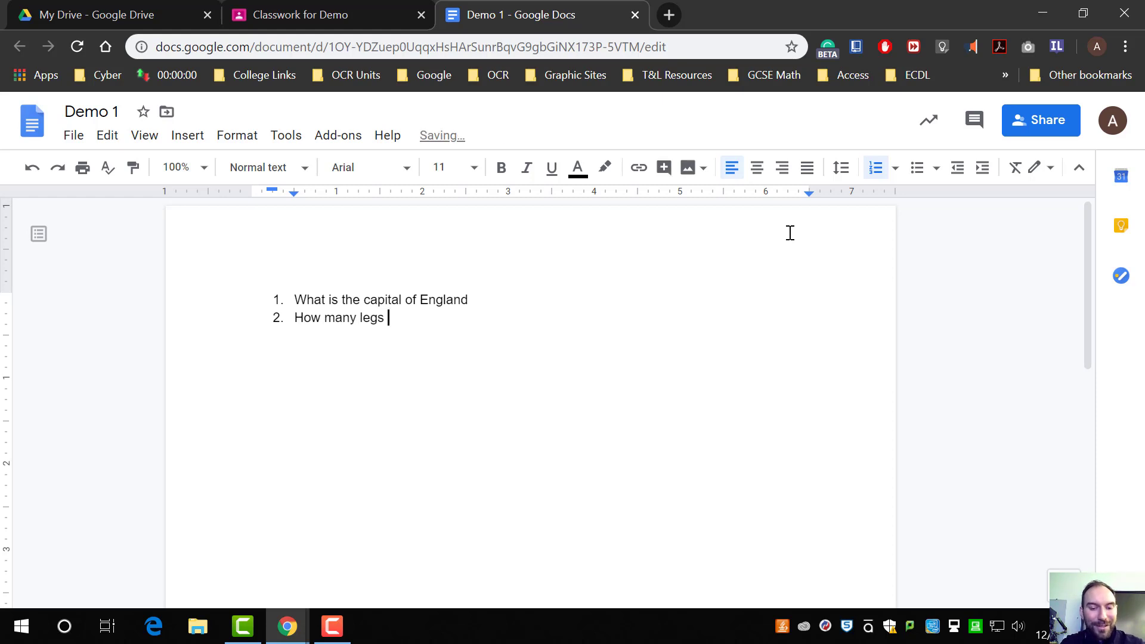
text(does a )
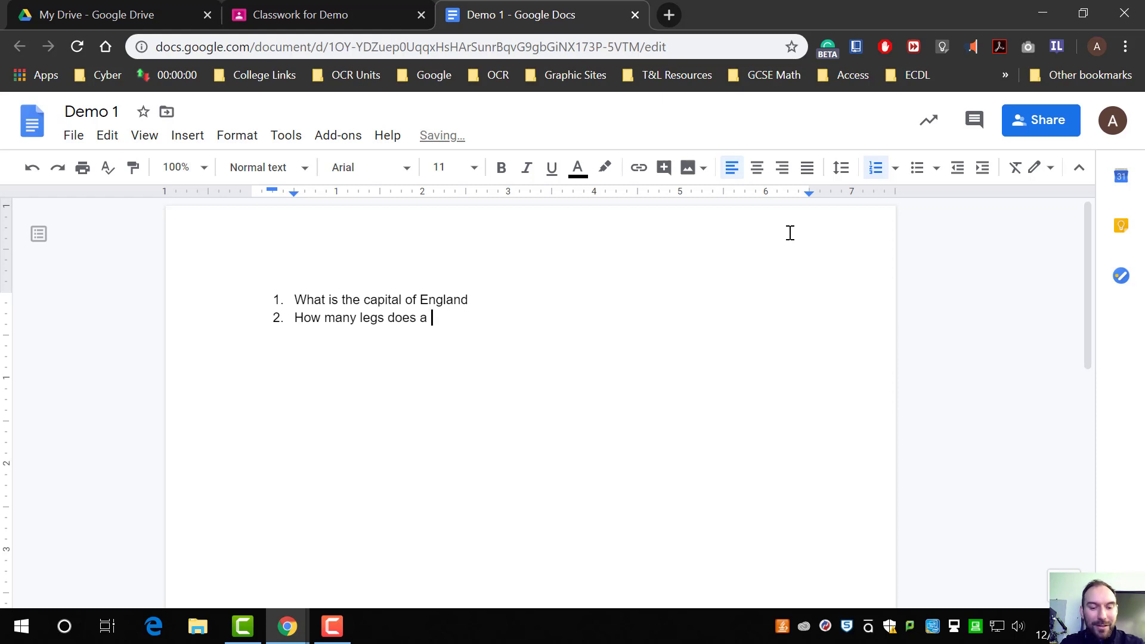
text(dog have?)
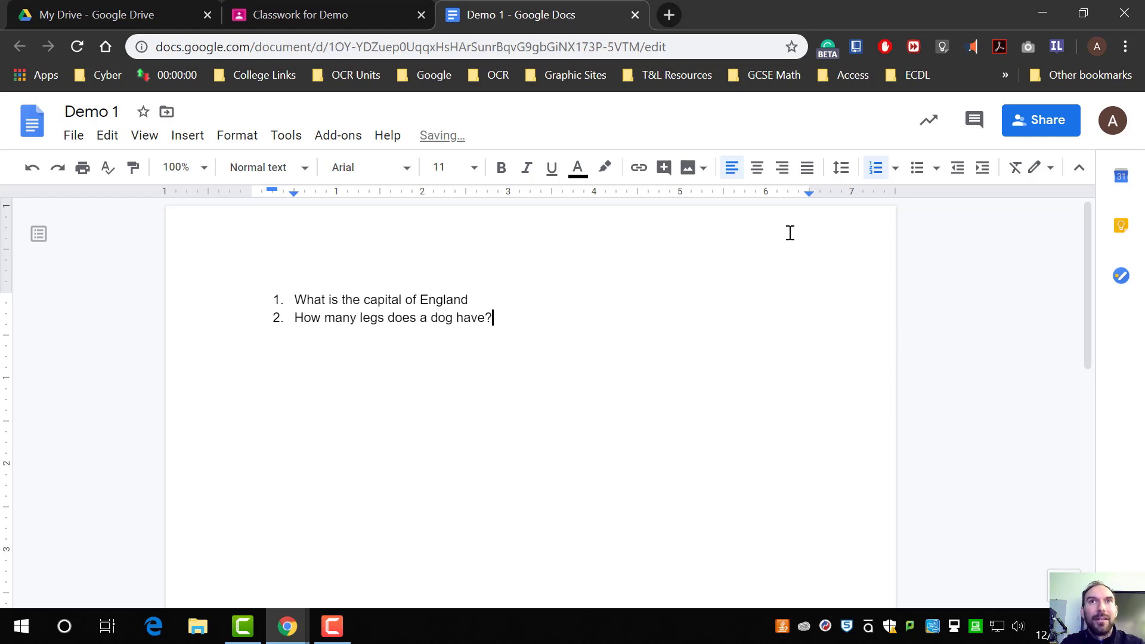
key(Return)
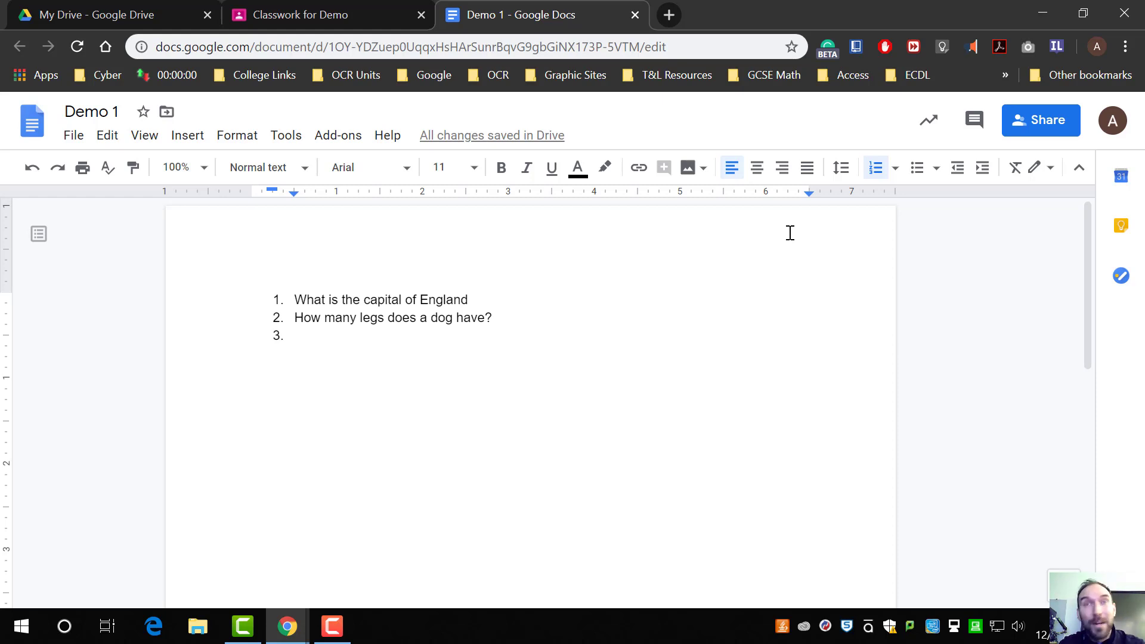
Step: Append a question mark to the first question and enter 2+2= as the third list item
double_click(629, 300)
text(?)
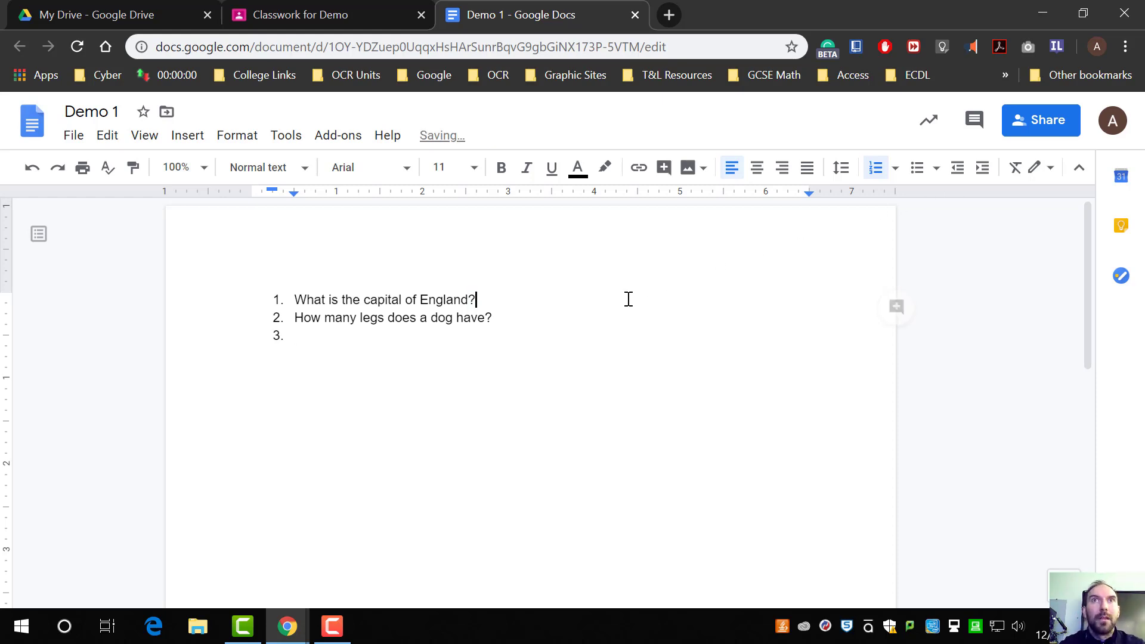
double_click(397, 349)
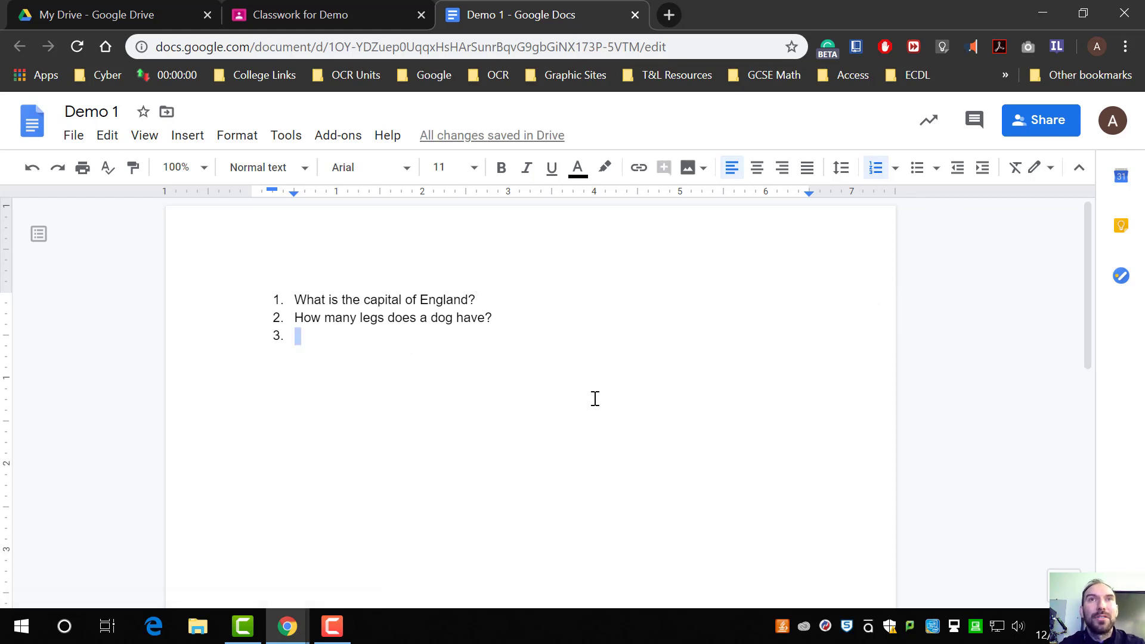
text(2)
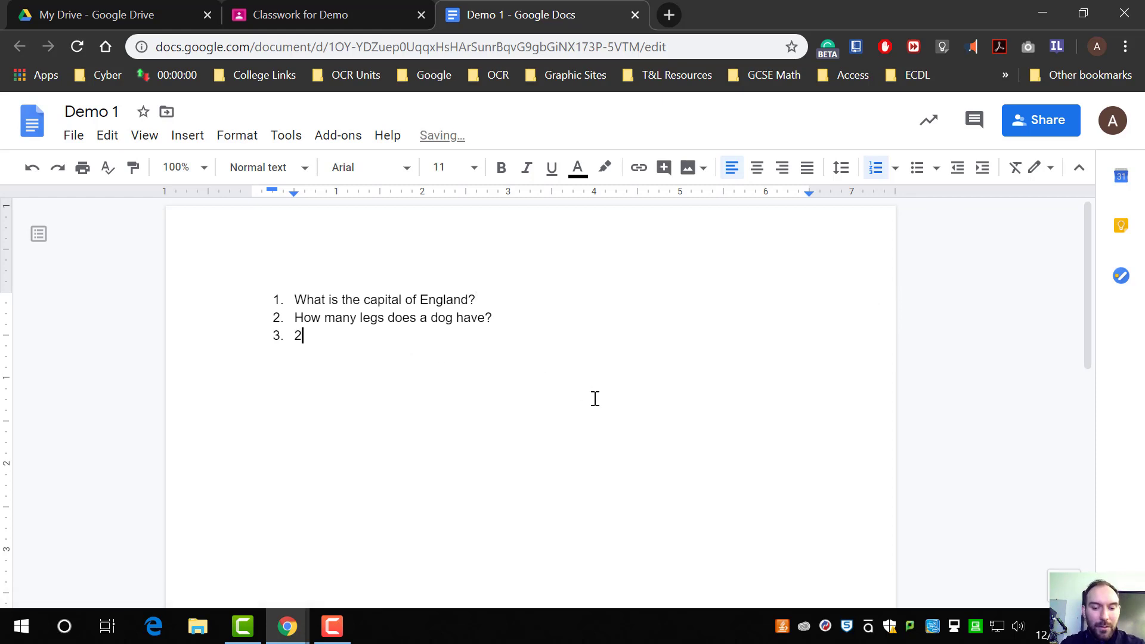
text(+2=)
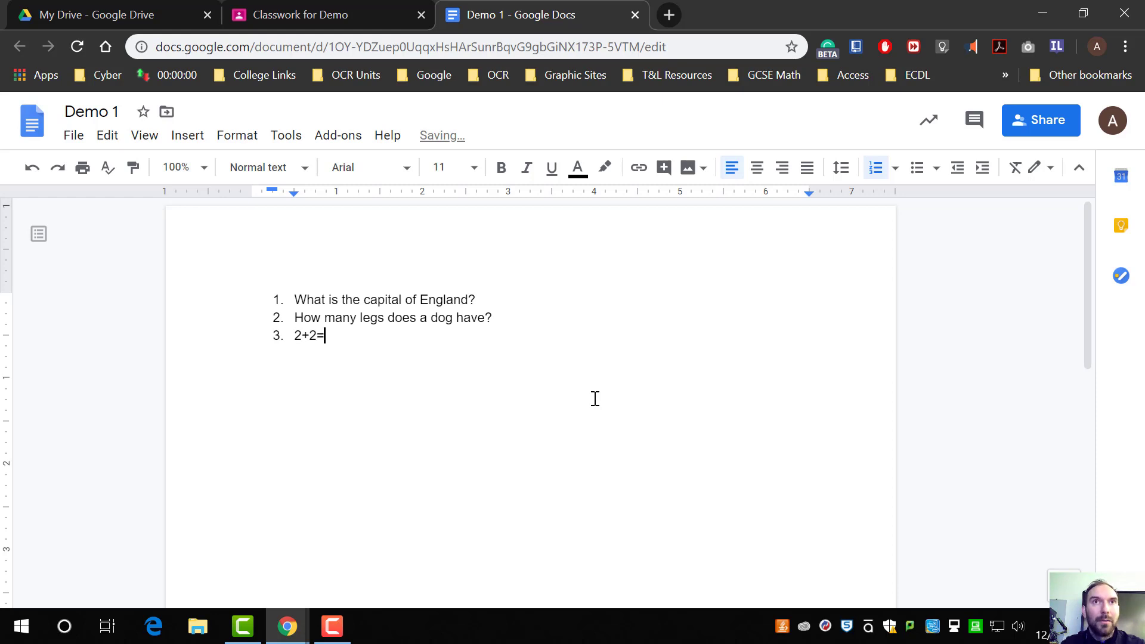
Step: Insert blank spacing lines between the three worksheet questions and after the last one
click(516, 297)
key(Return)
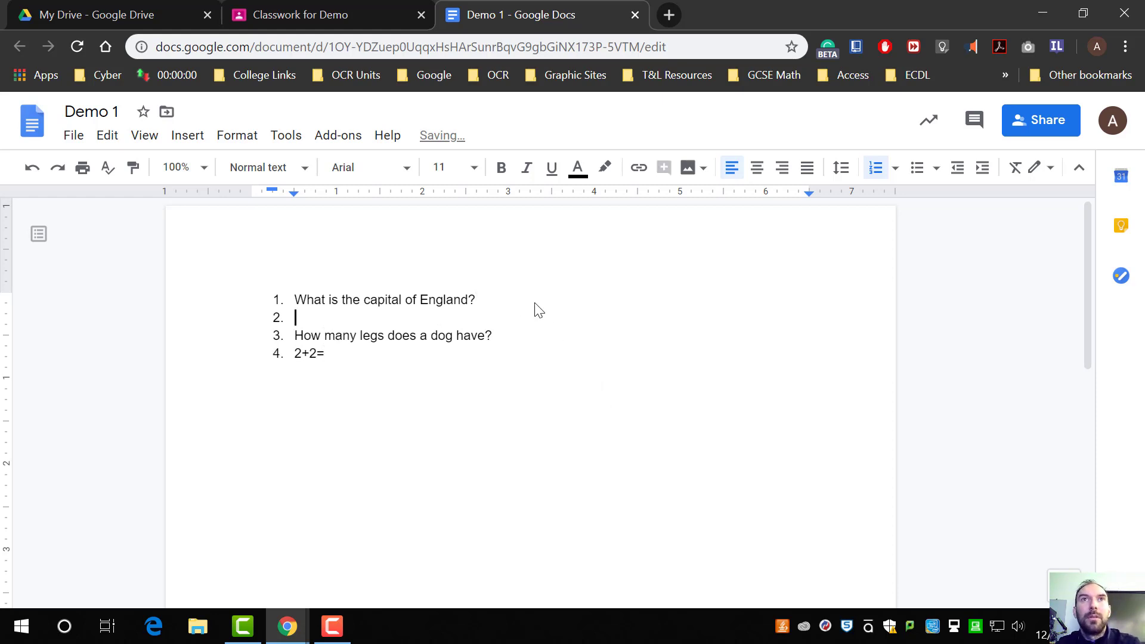
key(BackSpace)
click(537, 332)
key(Return)
key(BackSpace)
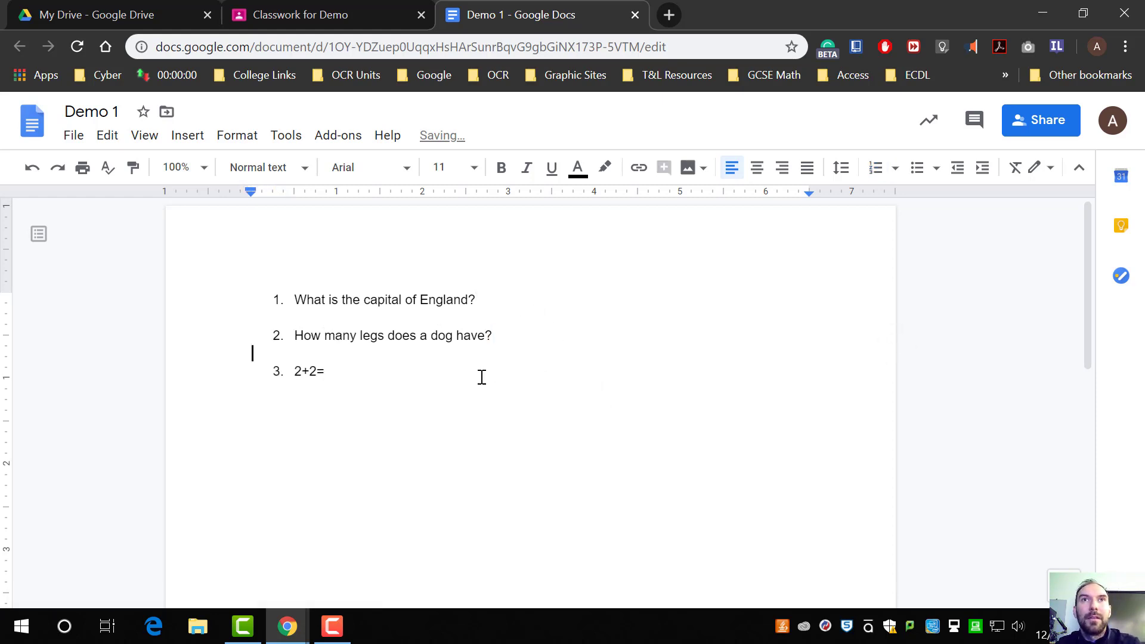
drag(480, 376, 510, 392)
click(510, 391)
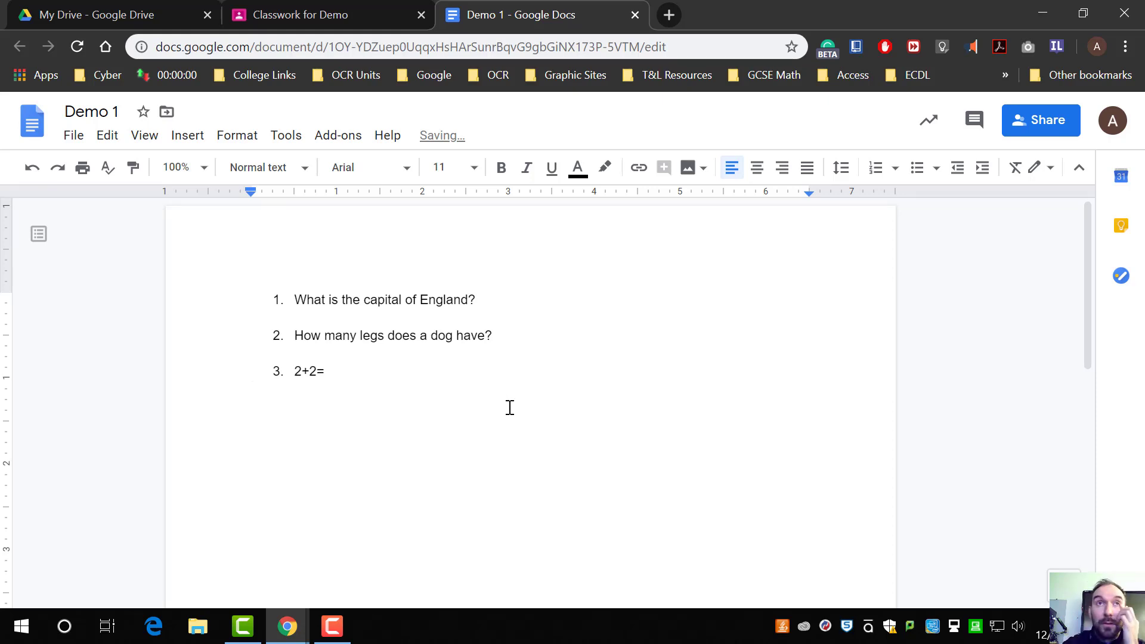
click(348, 318)
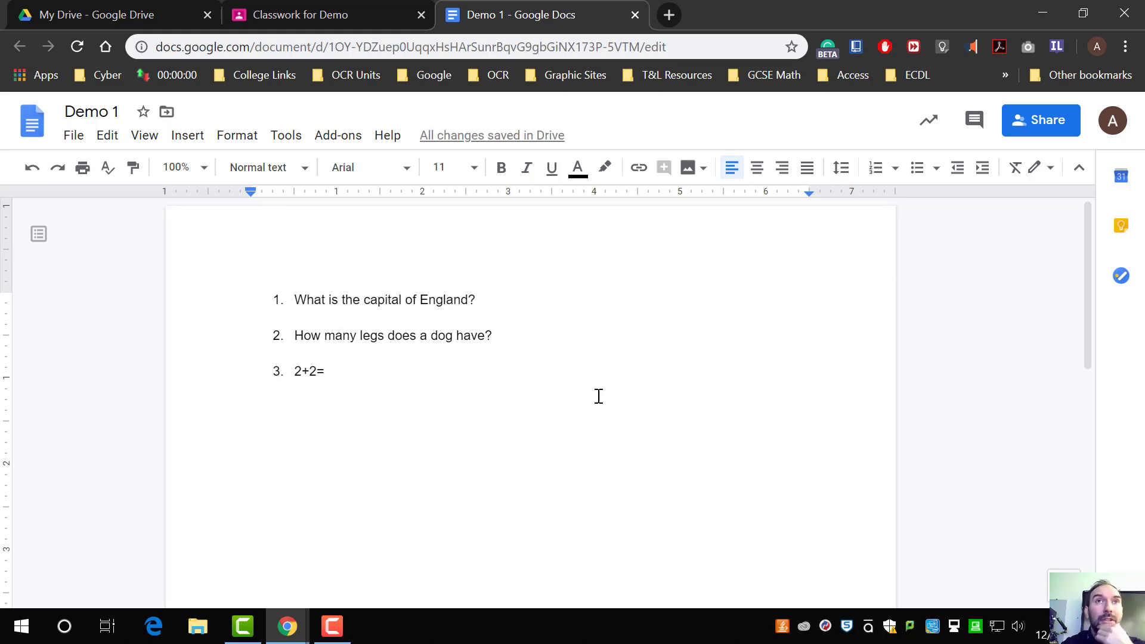
key(Return)
click(514, 367)
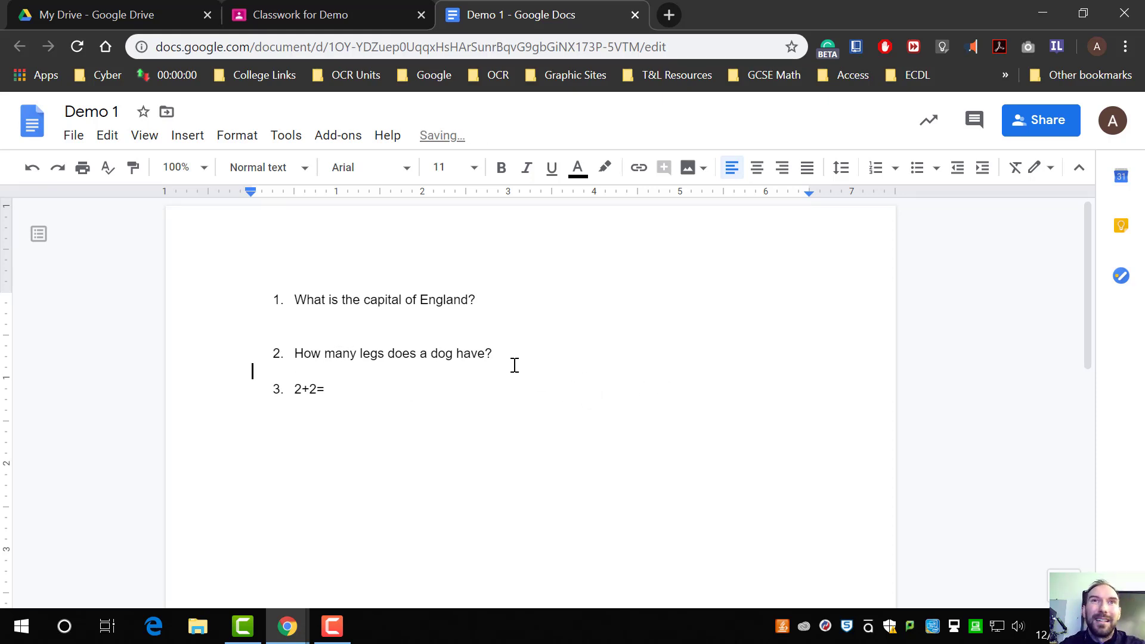
key(Return)
click(371, 441)
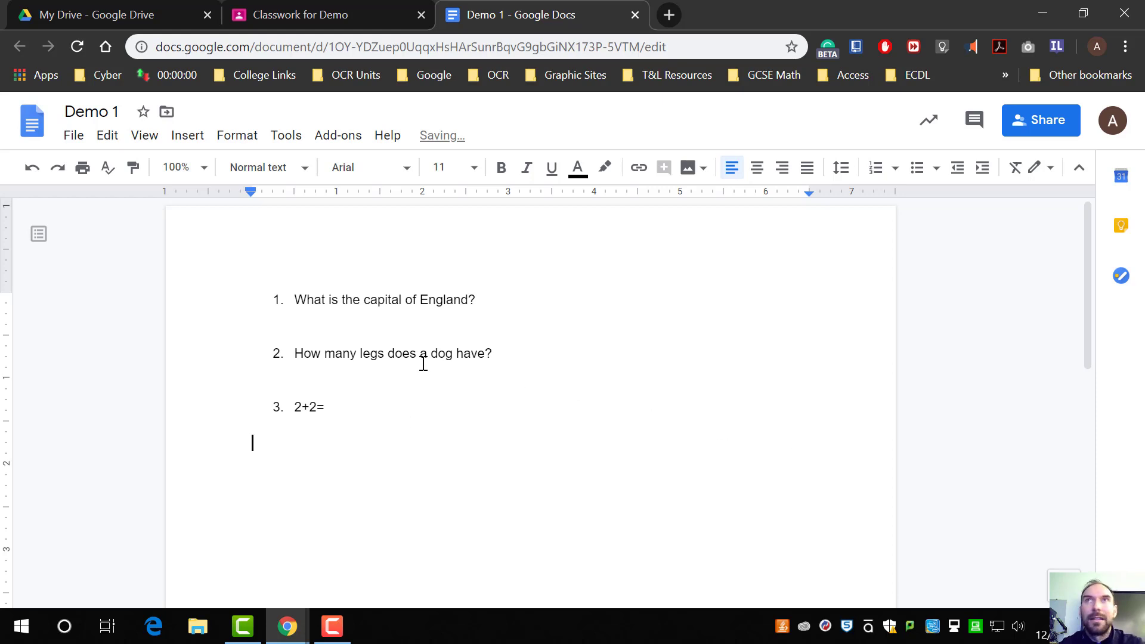
Step: Return to the assignment and set the attached document to Make a copy for each student
click(635, 14)
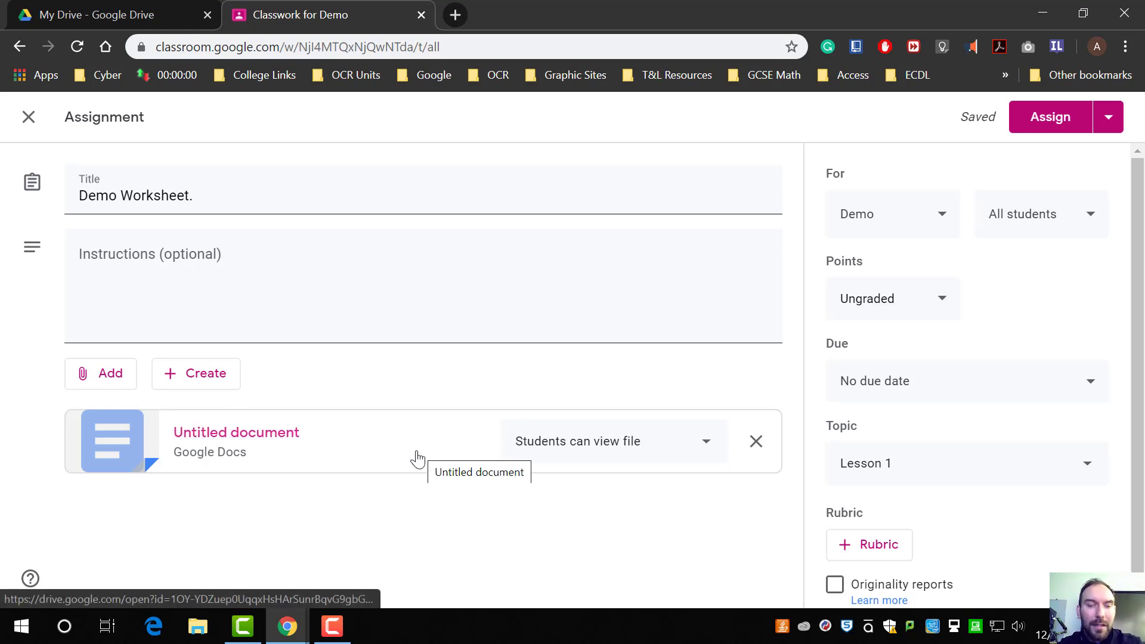
click(296, 444)
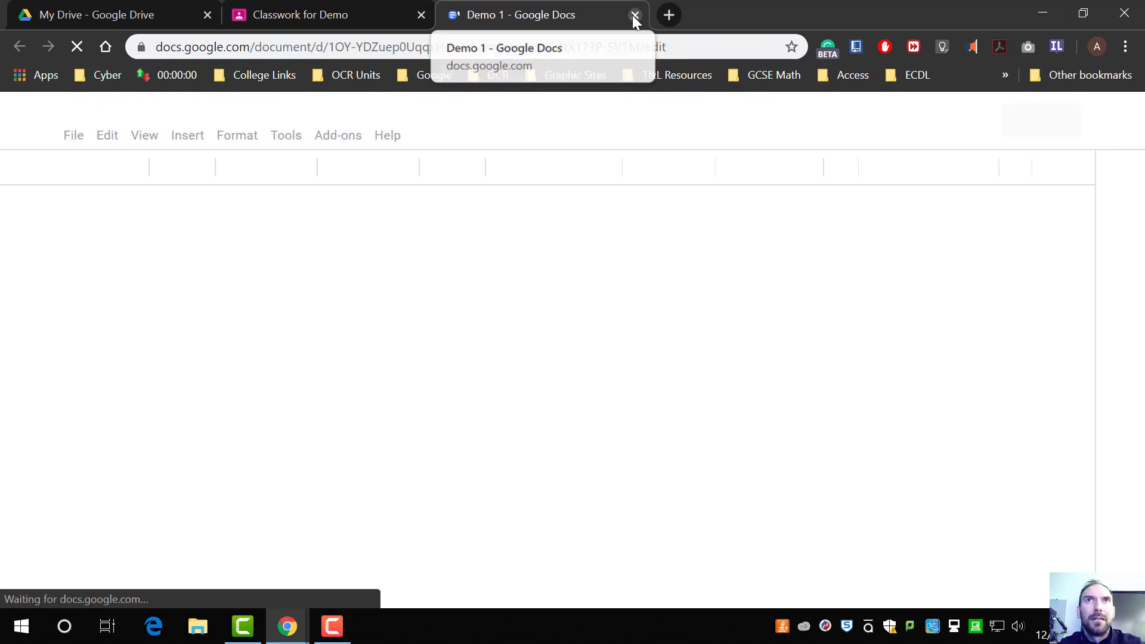
click(636, 16)
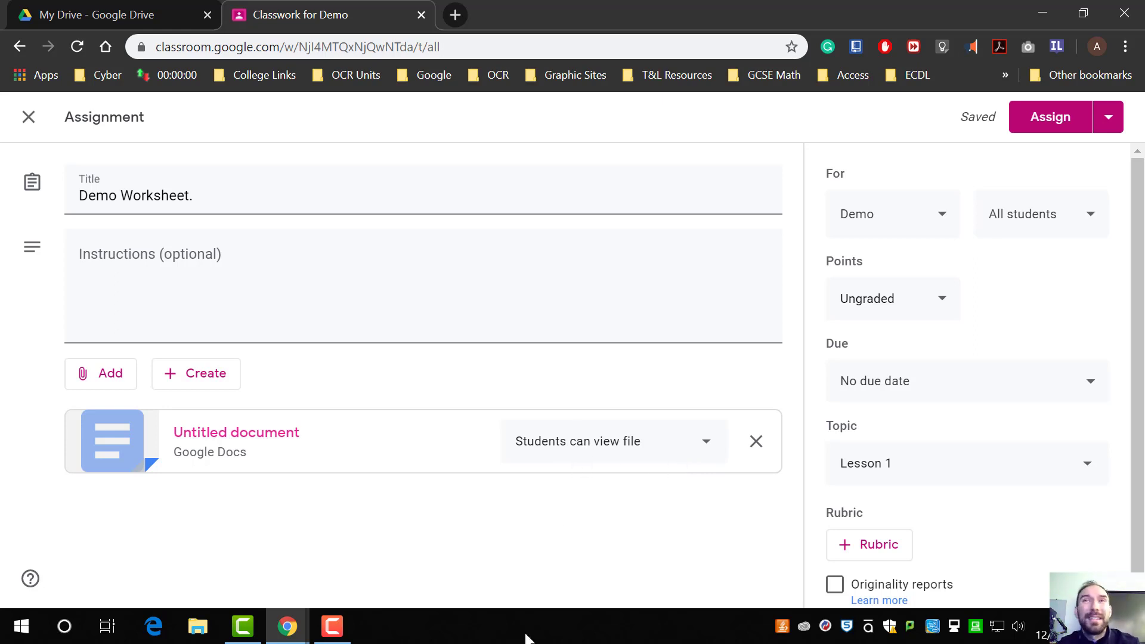
click(597, 457)
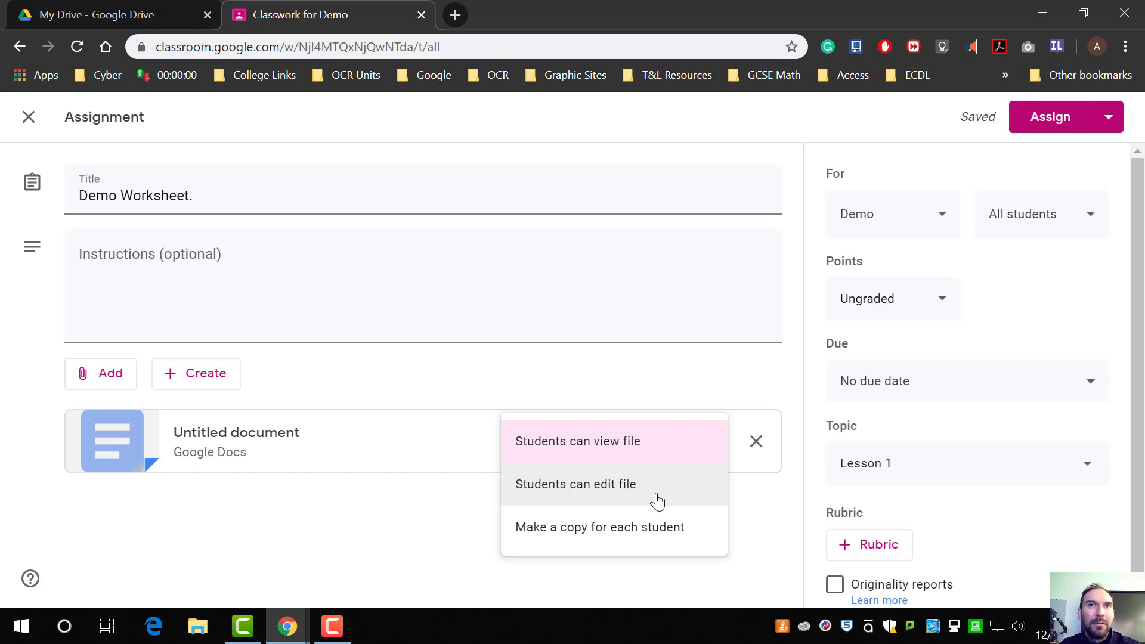
click(623, 544)
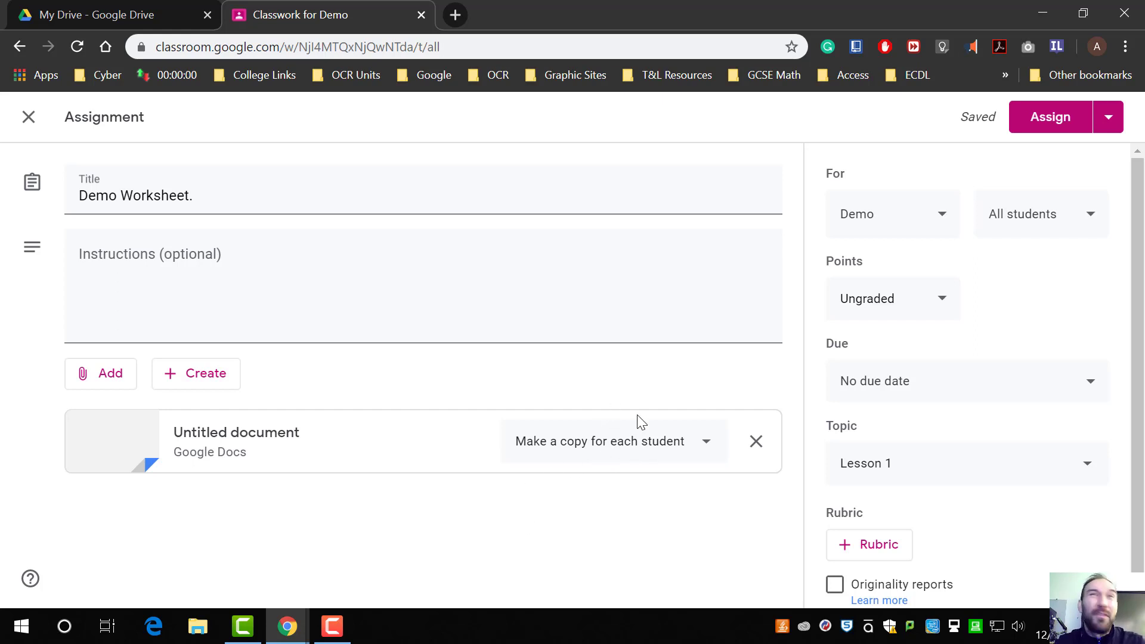
Step: Check the assignment's student selection and due date options
click(1047, 213)
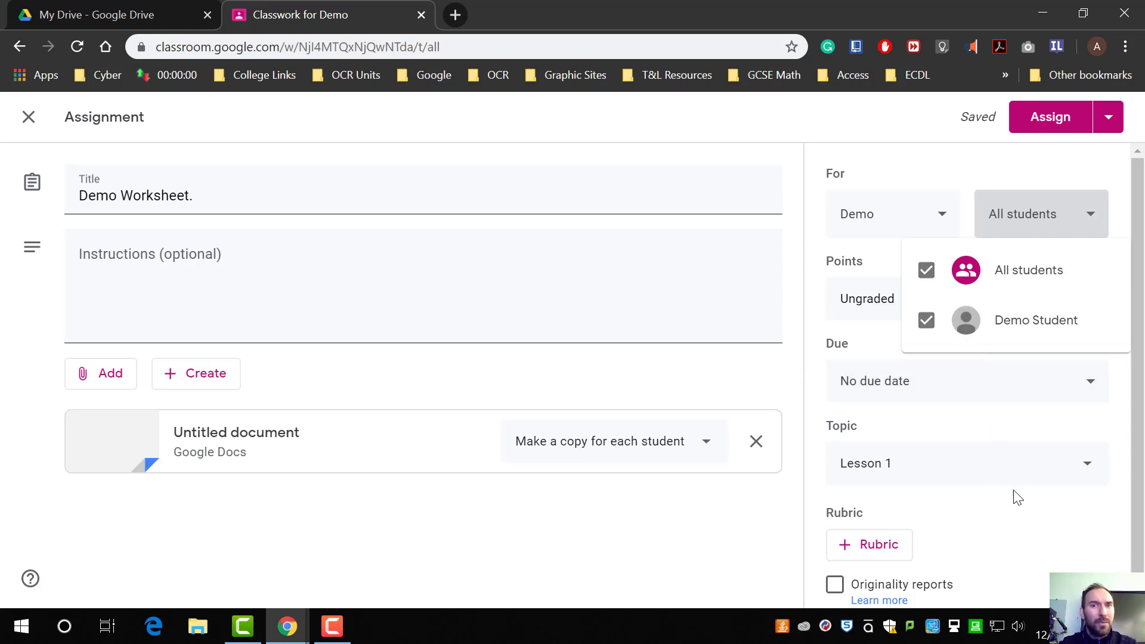
click(813, 277)
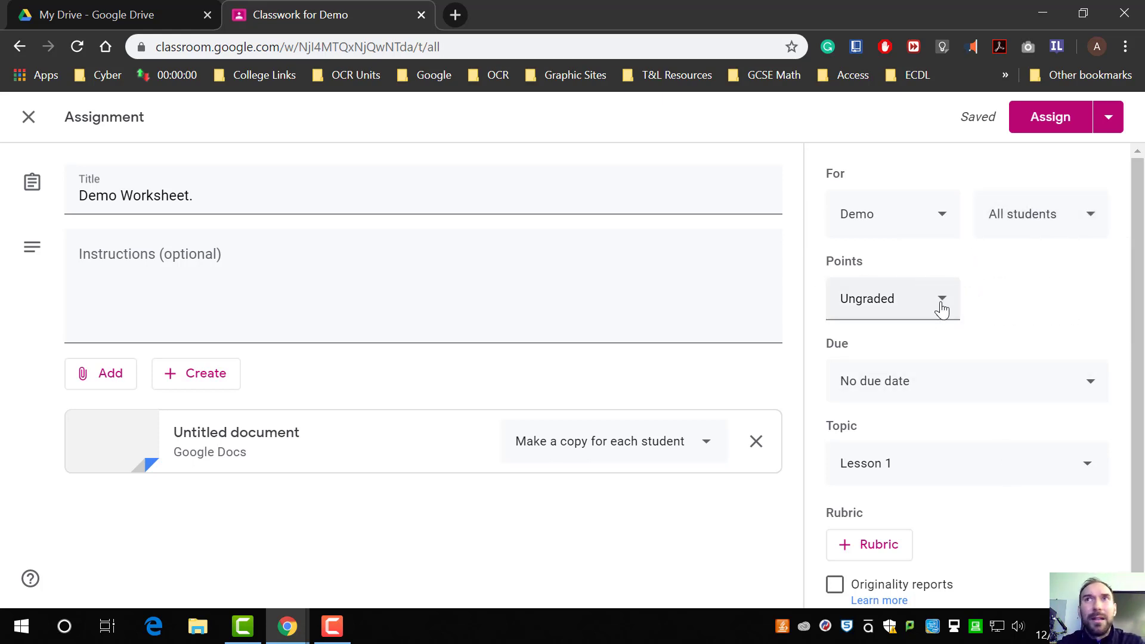
click(1033, 390)
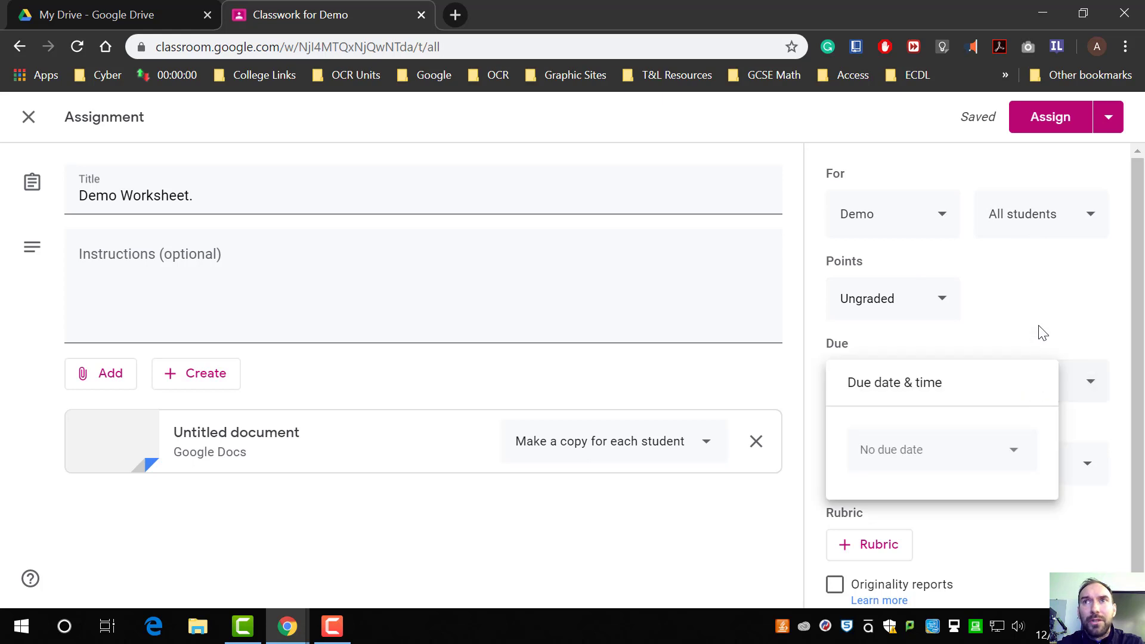
click(1043, 333)
scroll(1015, 468, down, 1)
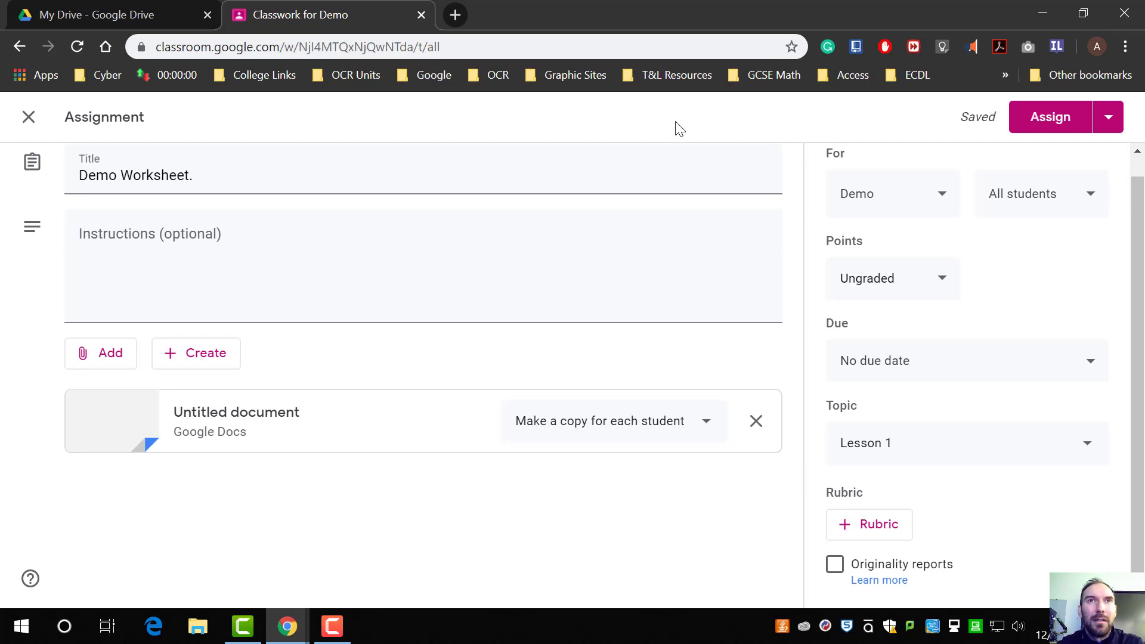
Step: Assign the Demo Worksheet assignment to the class
drag(735, 10, 1, 149)
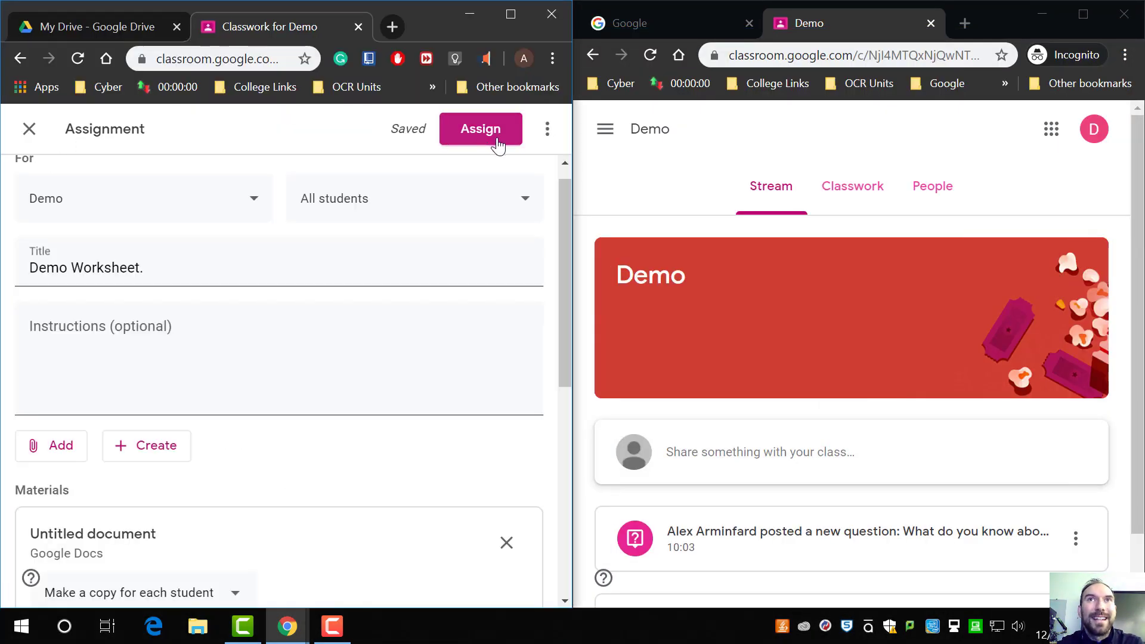
click(547, 129)
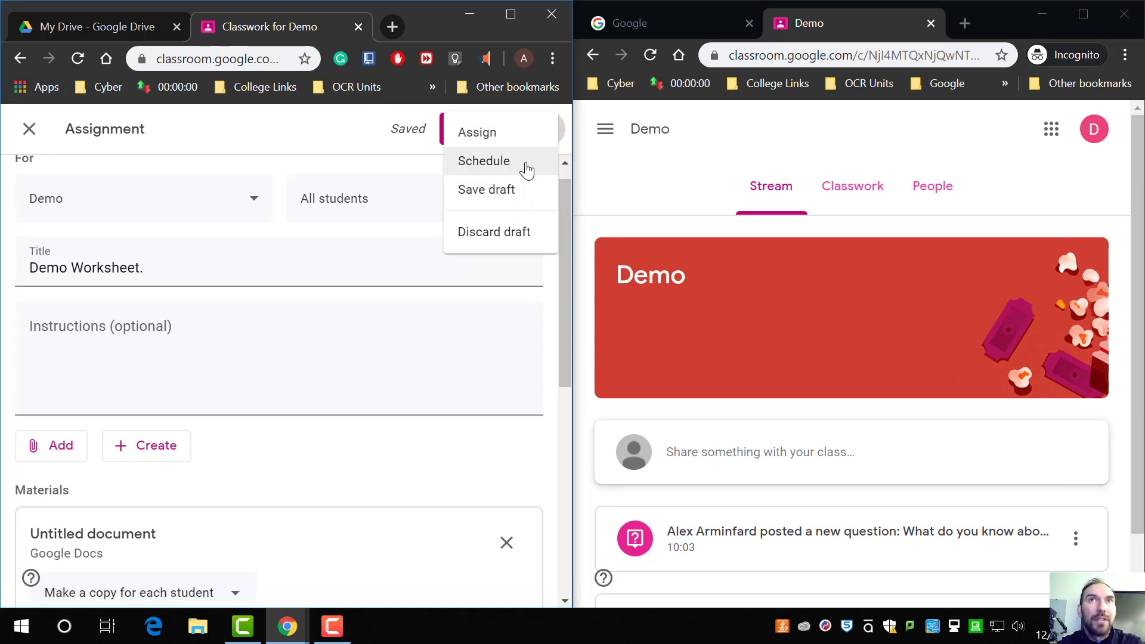
click(413, 124)
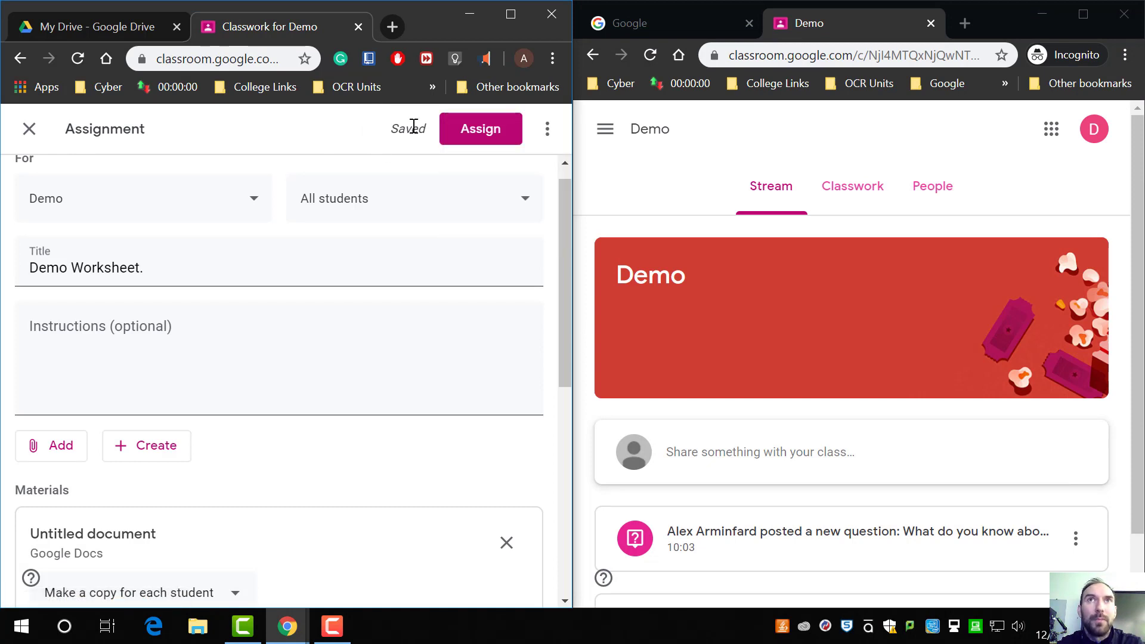
click(494, 136)
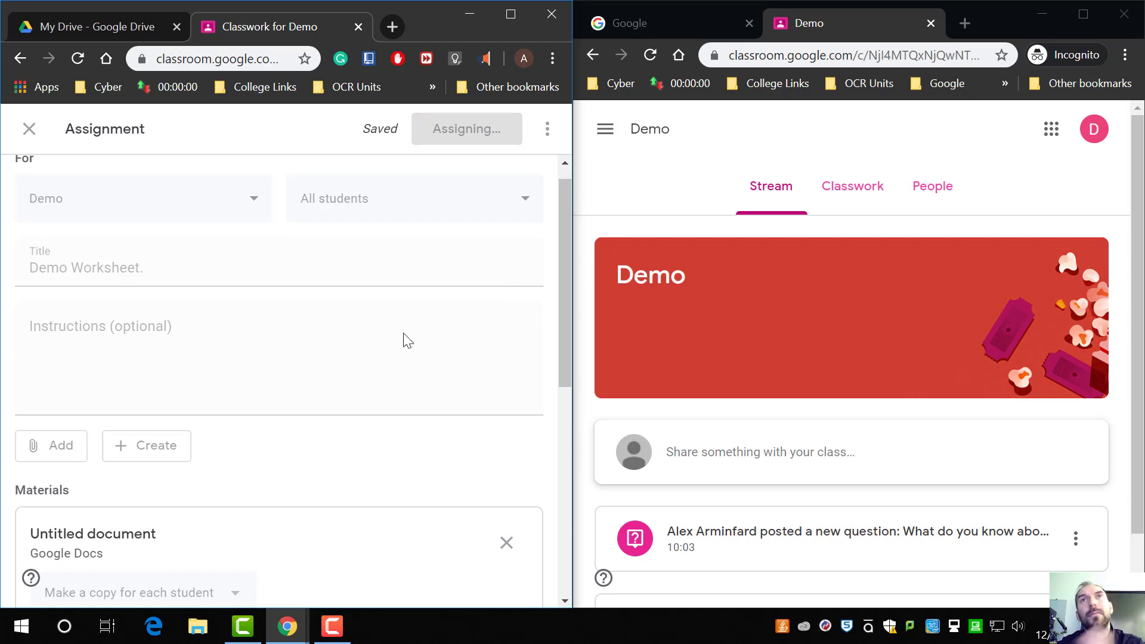
scroll(804, 378, down, 1)
scroll(804, 378, up, 1)
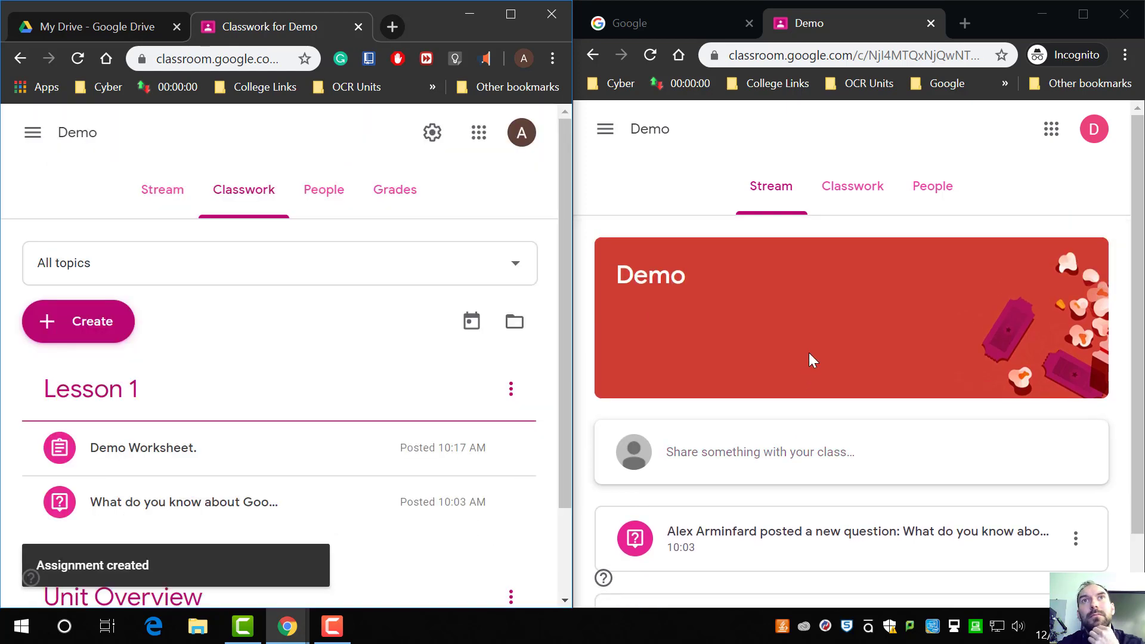
scroll(309, 373, down, 1)
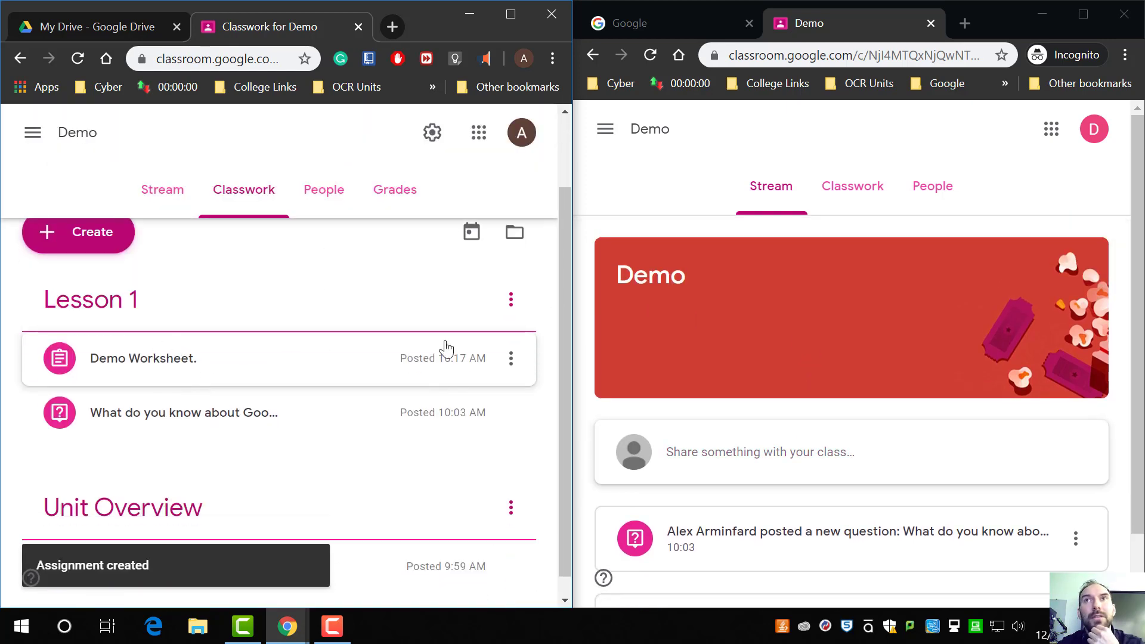
Step: In the student's window, scroll the class stream and open the class's Classwork page
scroll(833, 301, down, 1)
scroll(841, 251, up, 1)
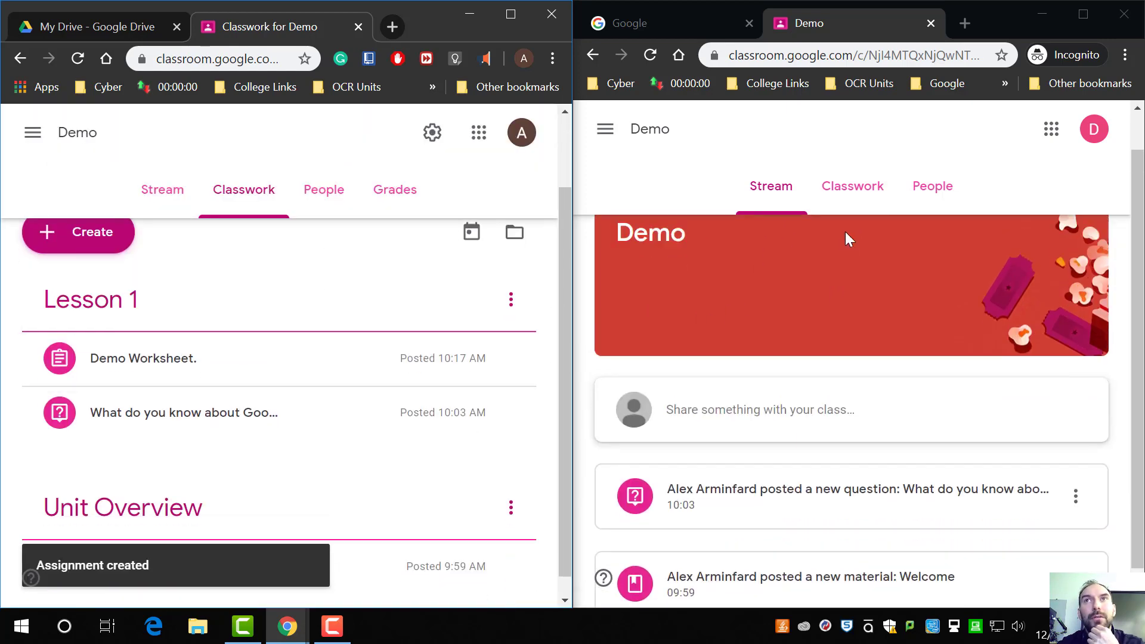
click(851, 191)
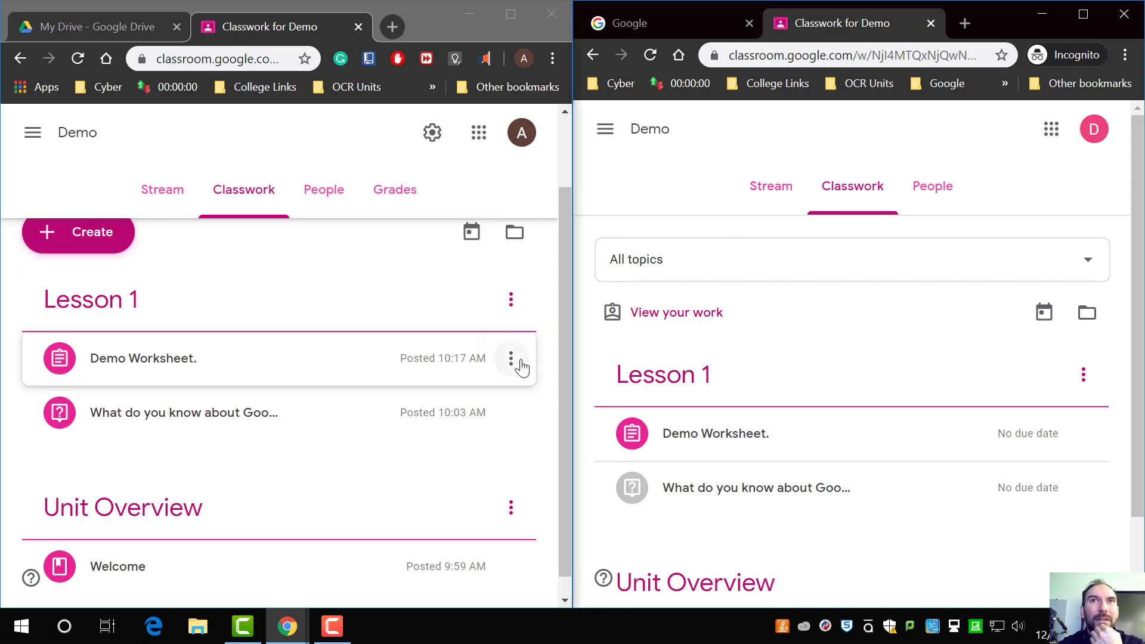
Step: Edit the Demo Worksheet assignment, set its due date to Mar 14 at 11:59 PM, and save
click(513, 358)
click(467, 400)
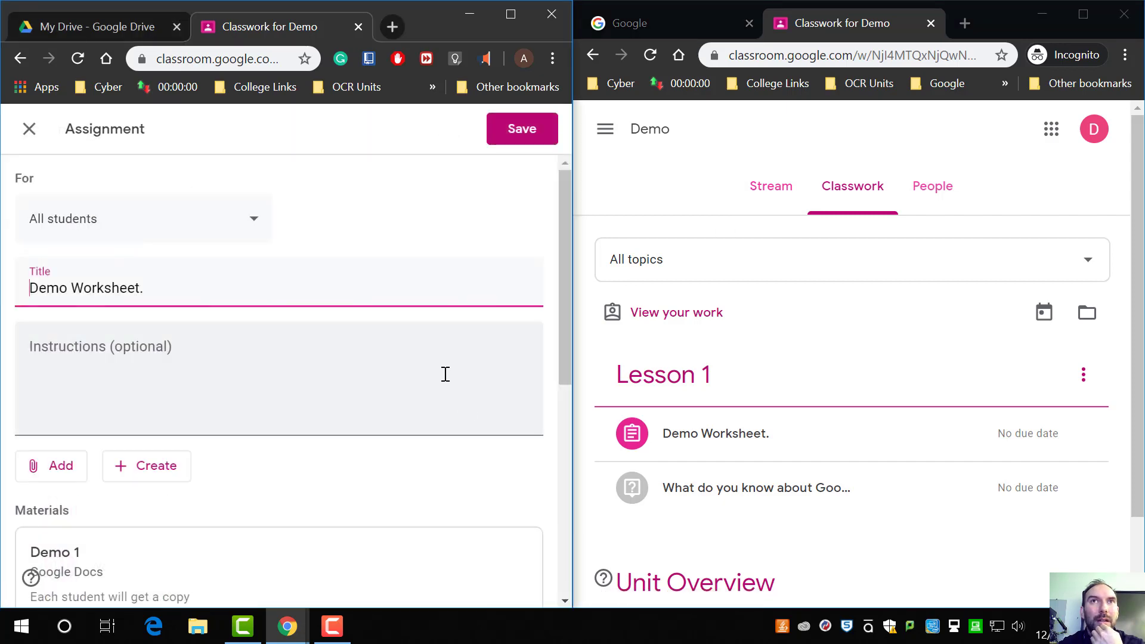
scroll(417, 394, down, 3)
scroll(179, 364, down, 5)
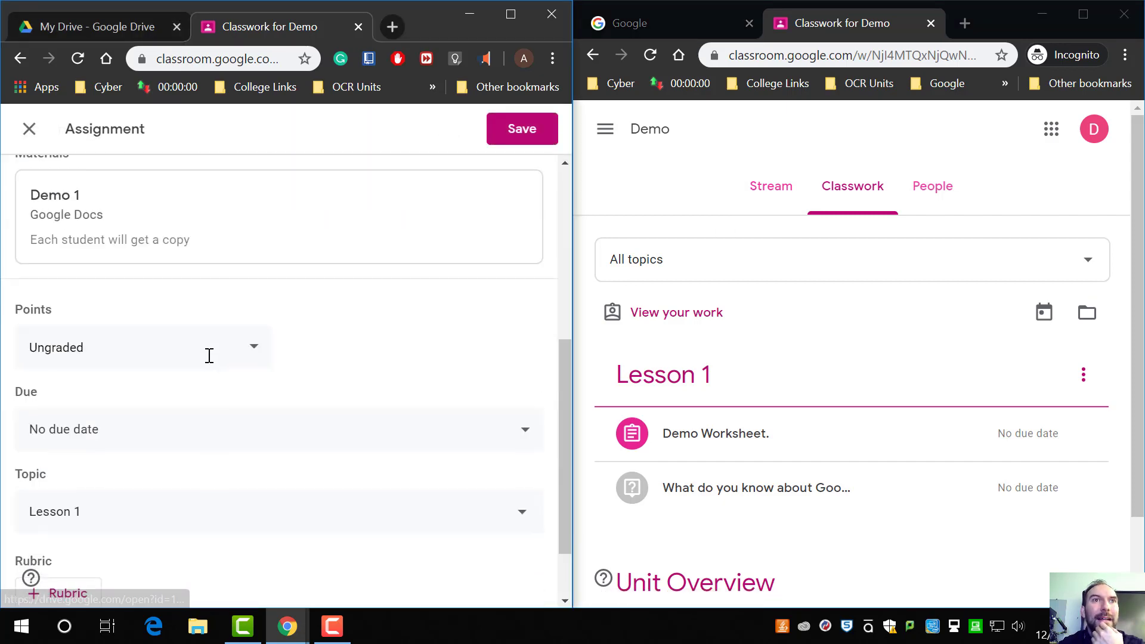
click(231, 345)
click(167, 425)
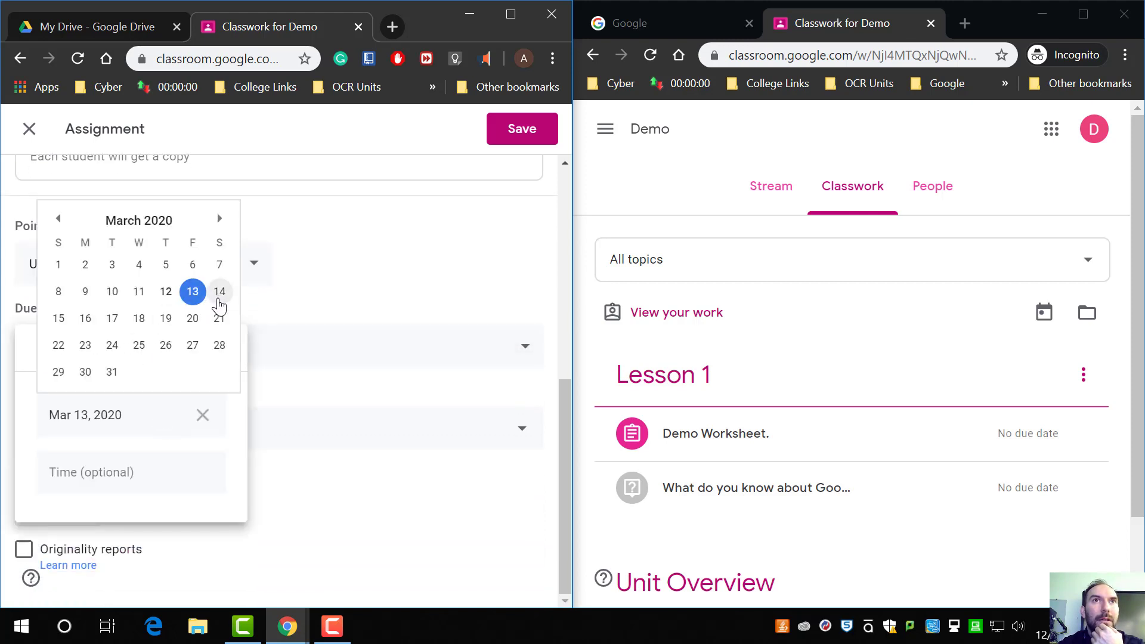
click(220, 291)
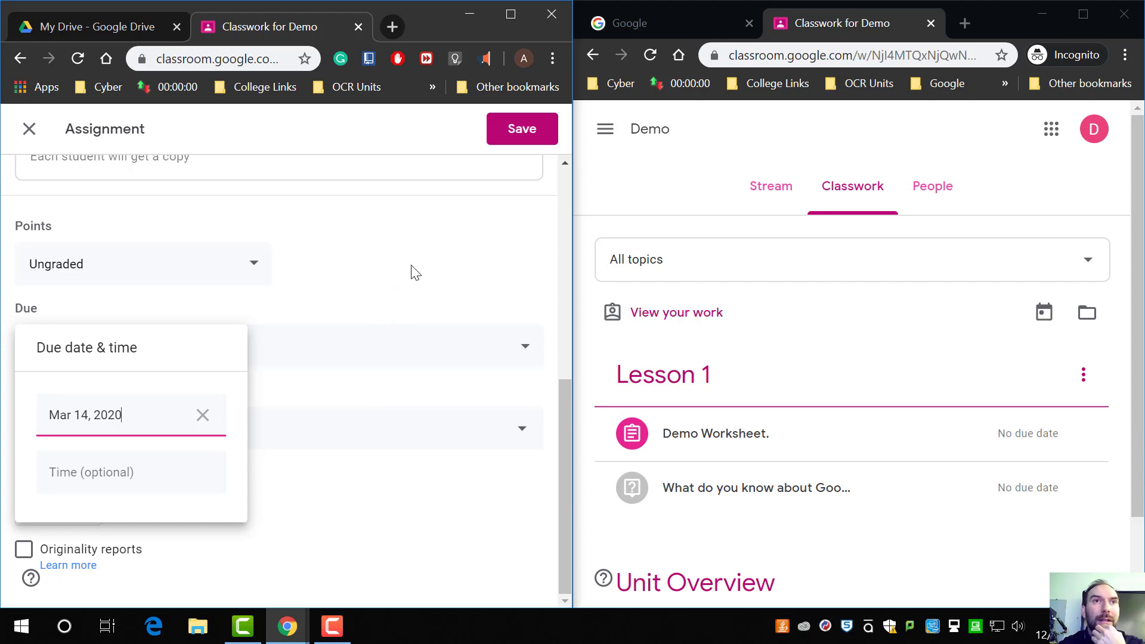
click(179, 484)
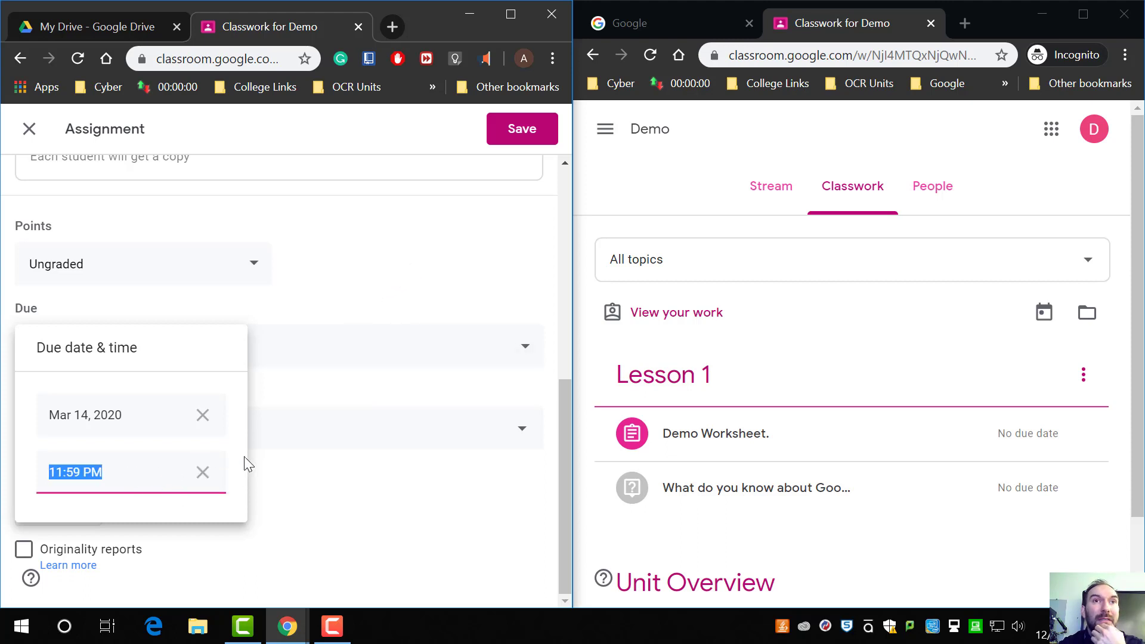
click(449, 292)
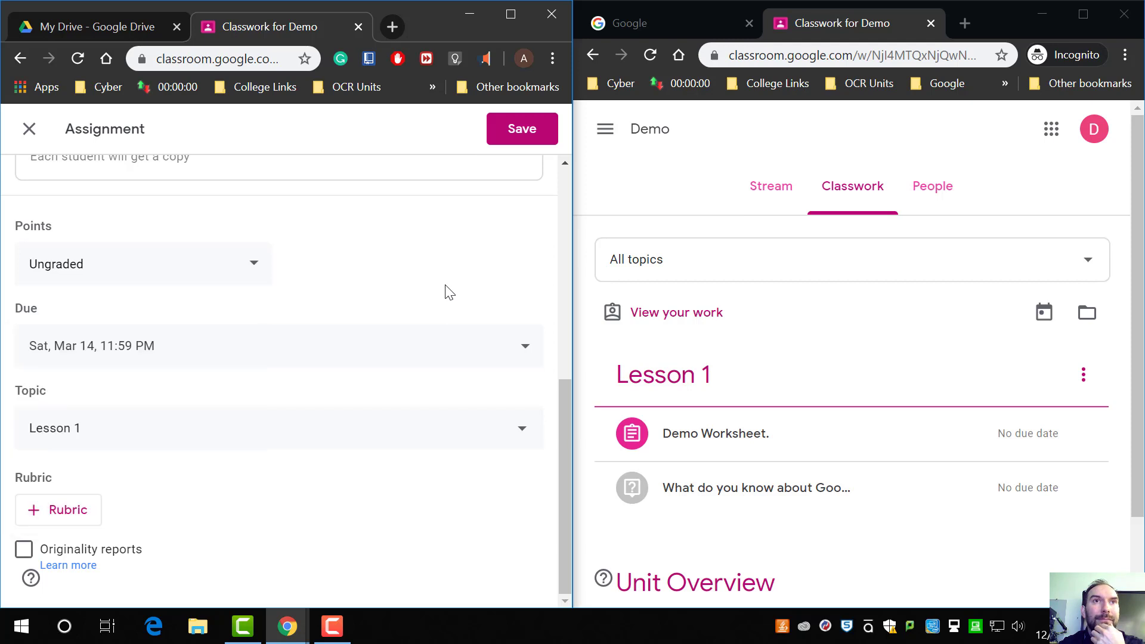
click(542, 136)
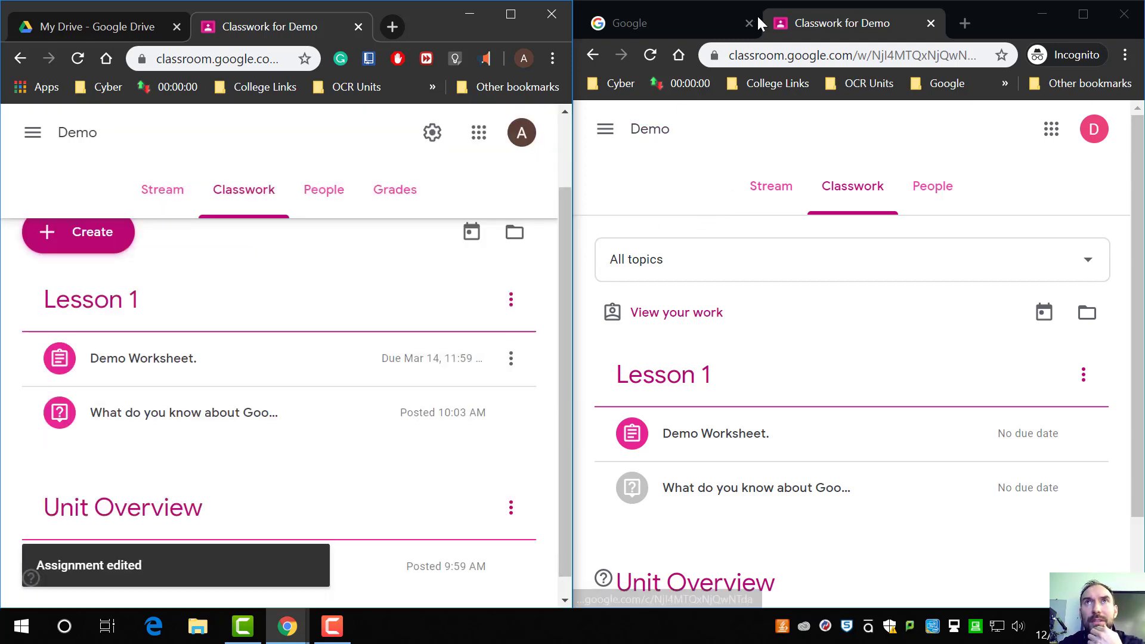
Step: In the student's window, open Demo Worksheet from the stream's Upcoming list and dismiss the hand-in tip
click(652, 131)
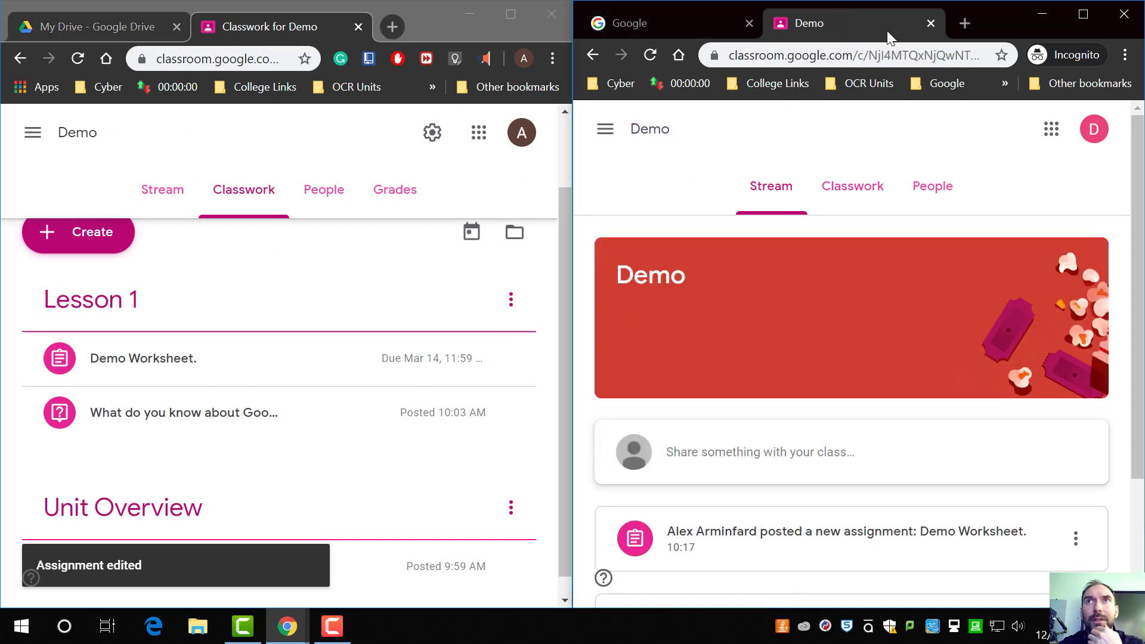
double_click(986, 24)
scroll(575, 460, down, 2)
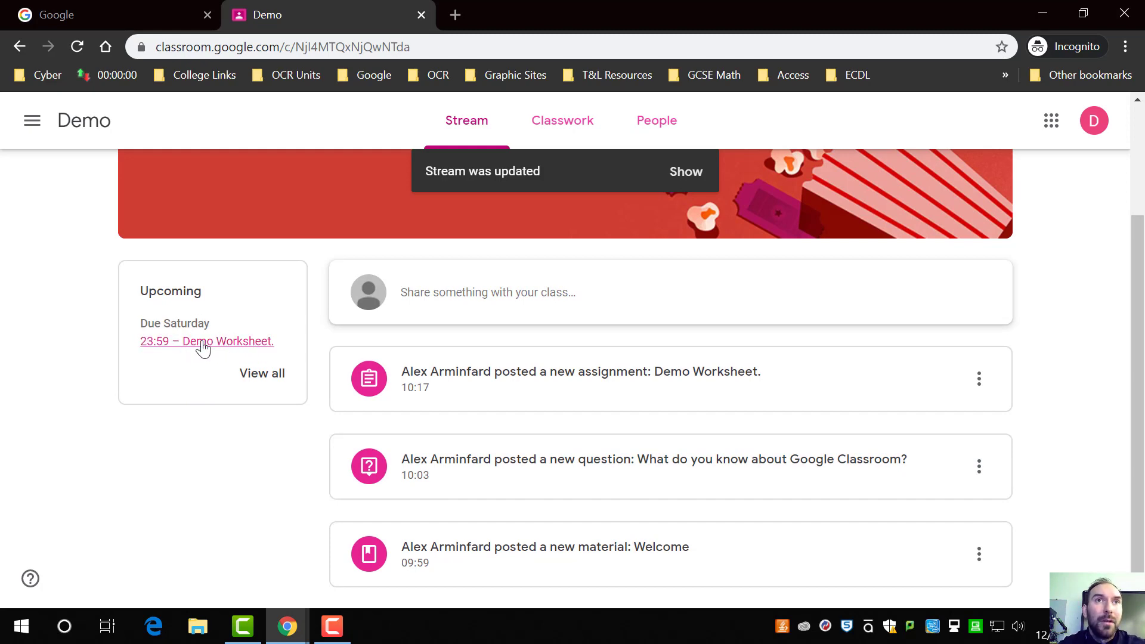
scroll(453, 388, up, 3)
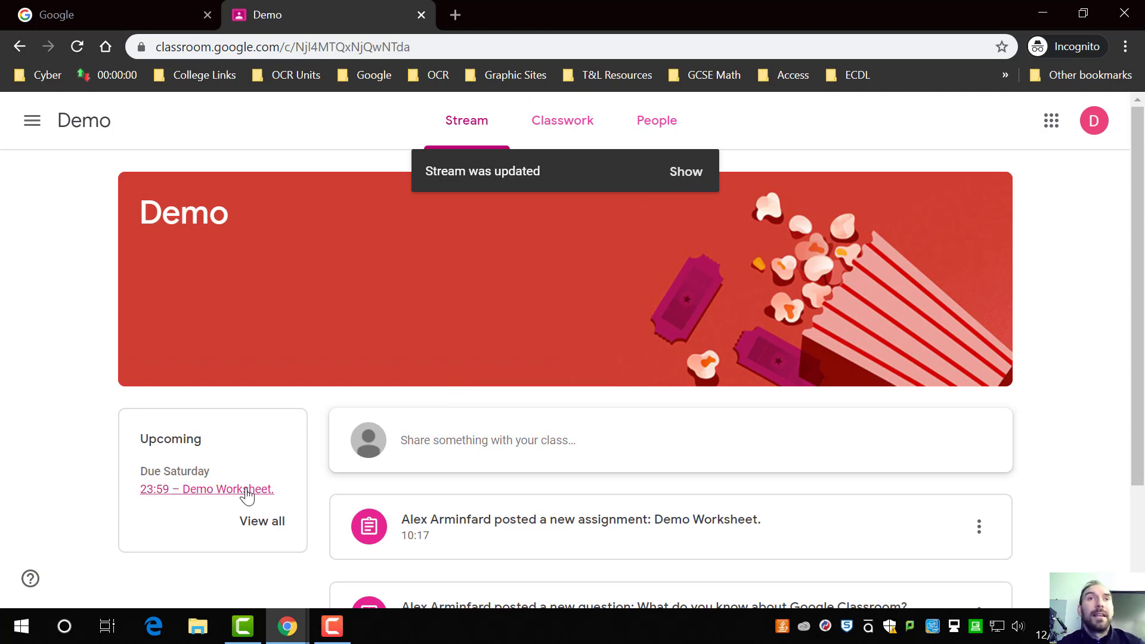
click(212, 490)
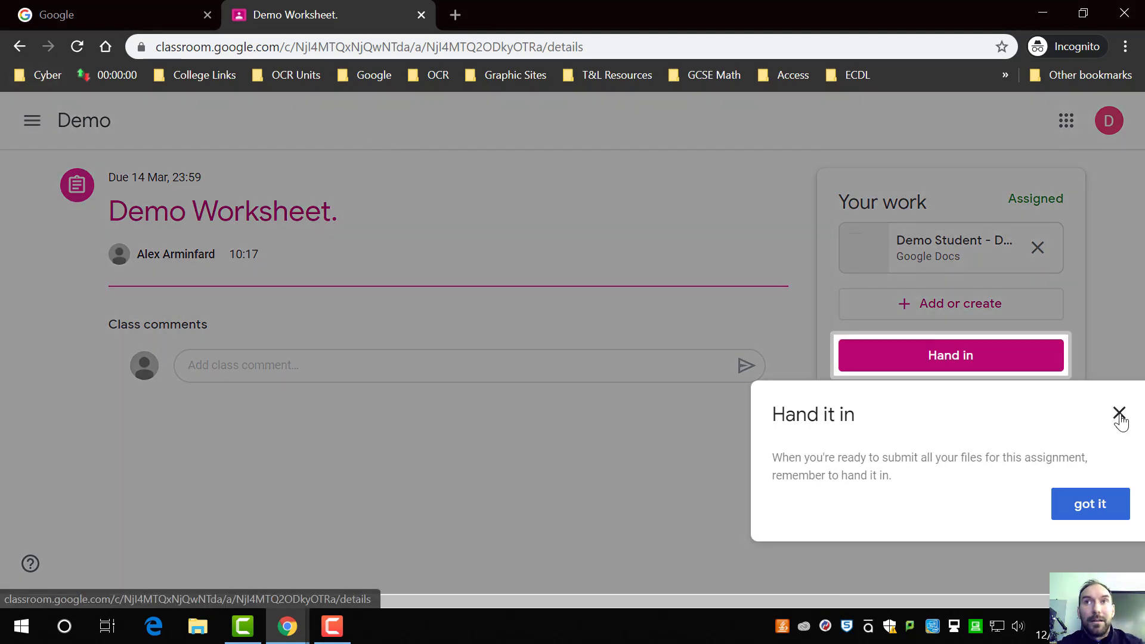
click(1119, 413)
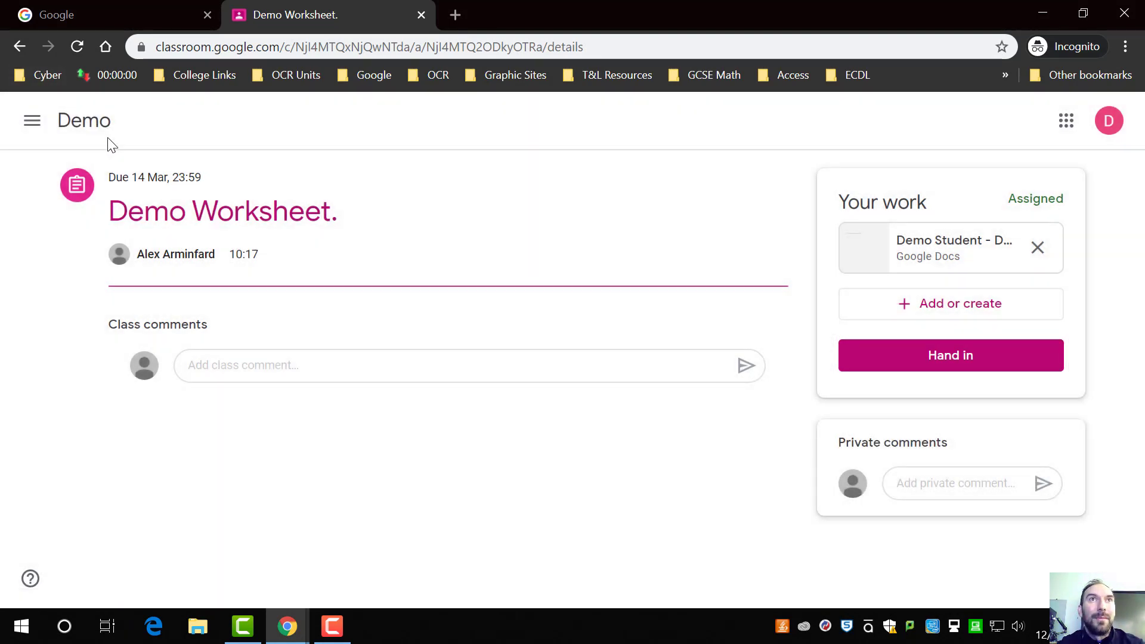
Step: Browse the student's class stream, Classwork page and Classroom home tab, then close that tab
click(105, 129)
scroll(634, 434, down, 3)
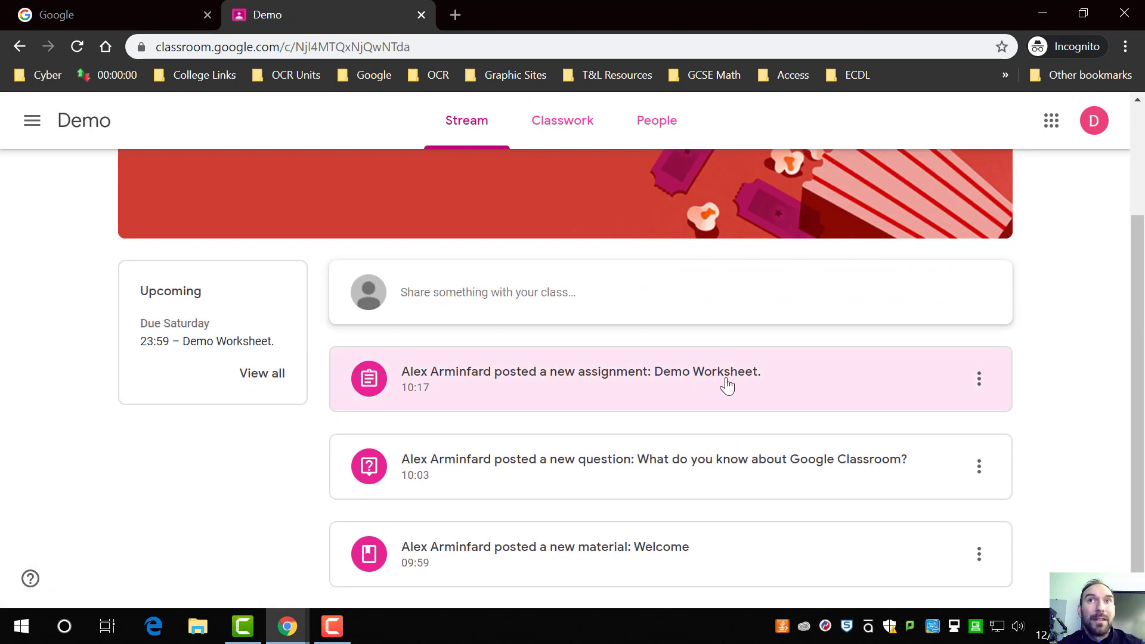
scroll(729, 384, up, 3)
click(542, 140)
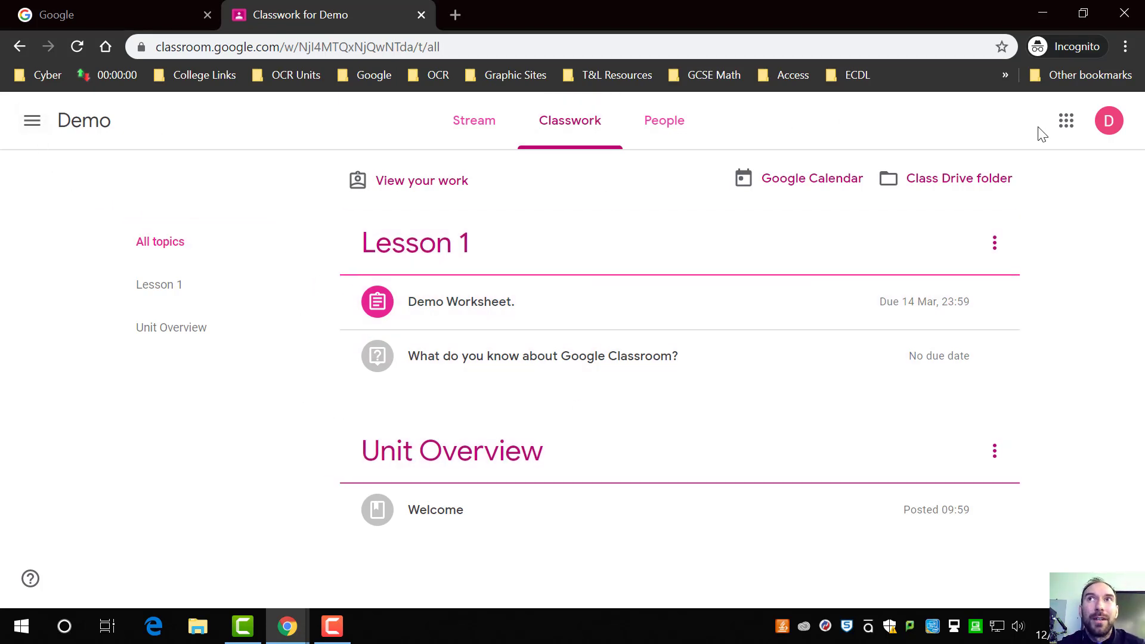
click(1066, 121)
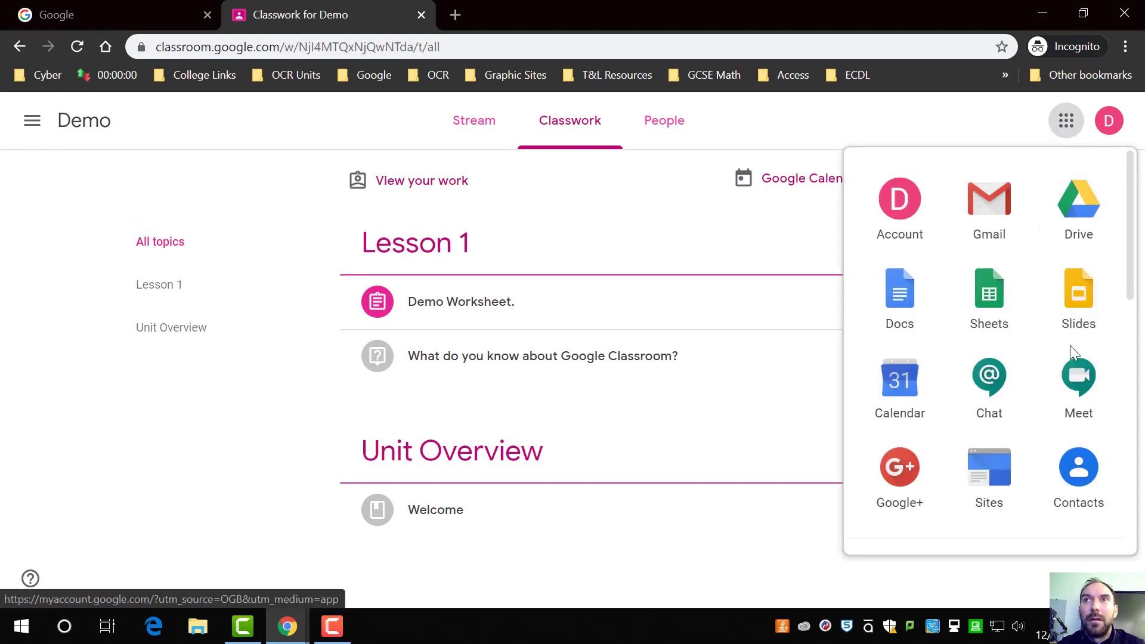
scroll(1070, 345, down, 10)
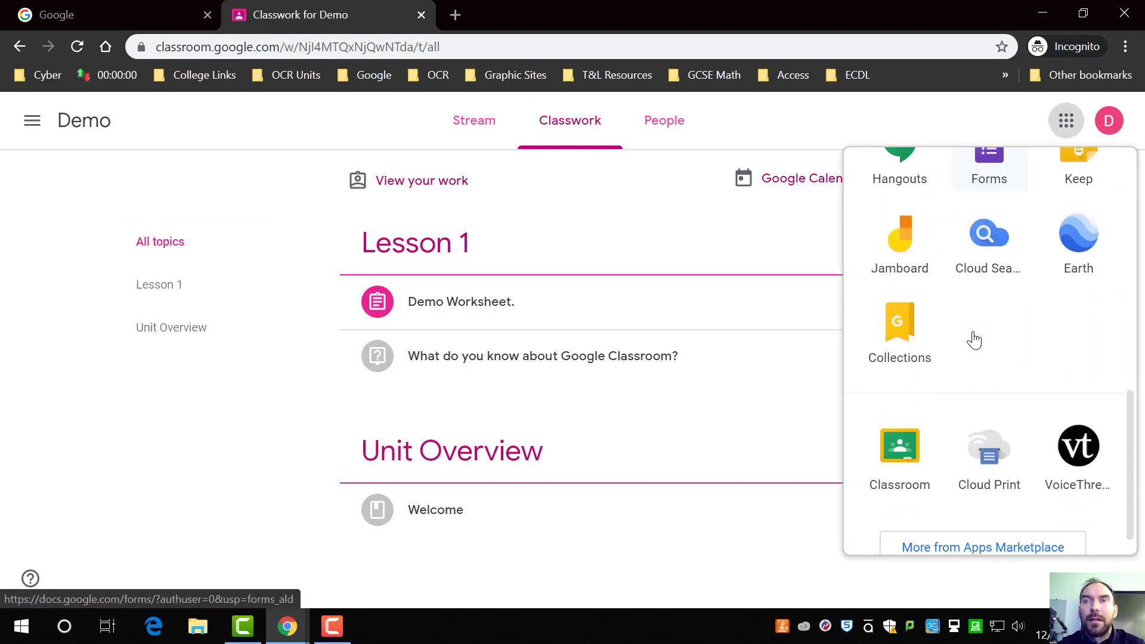
click(902, 464)
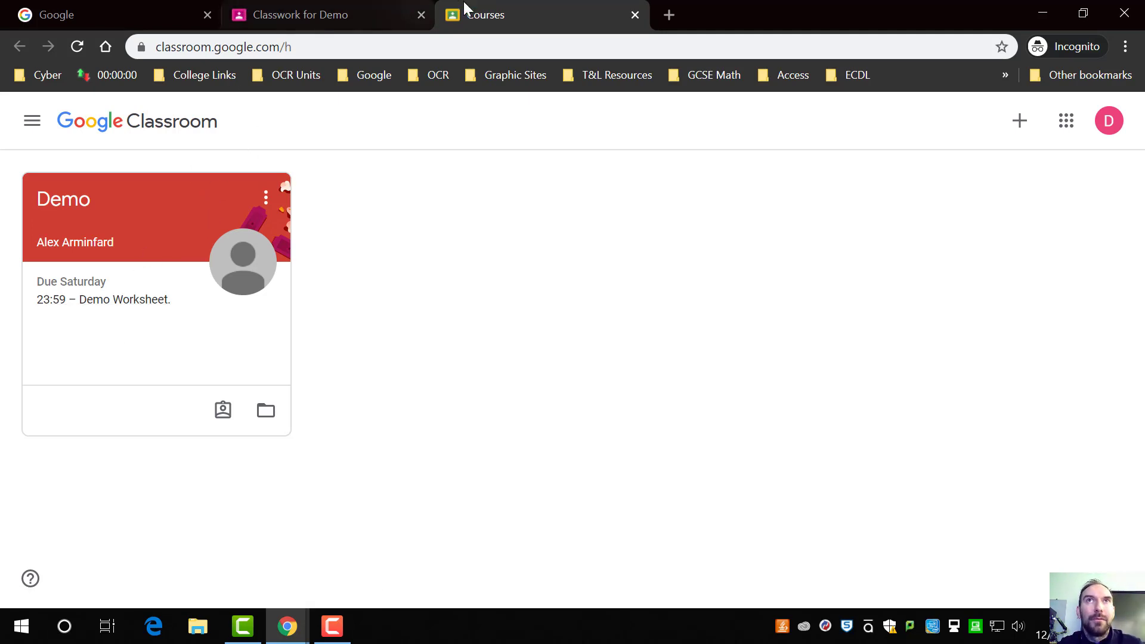
click(635, 14)
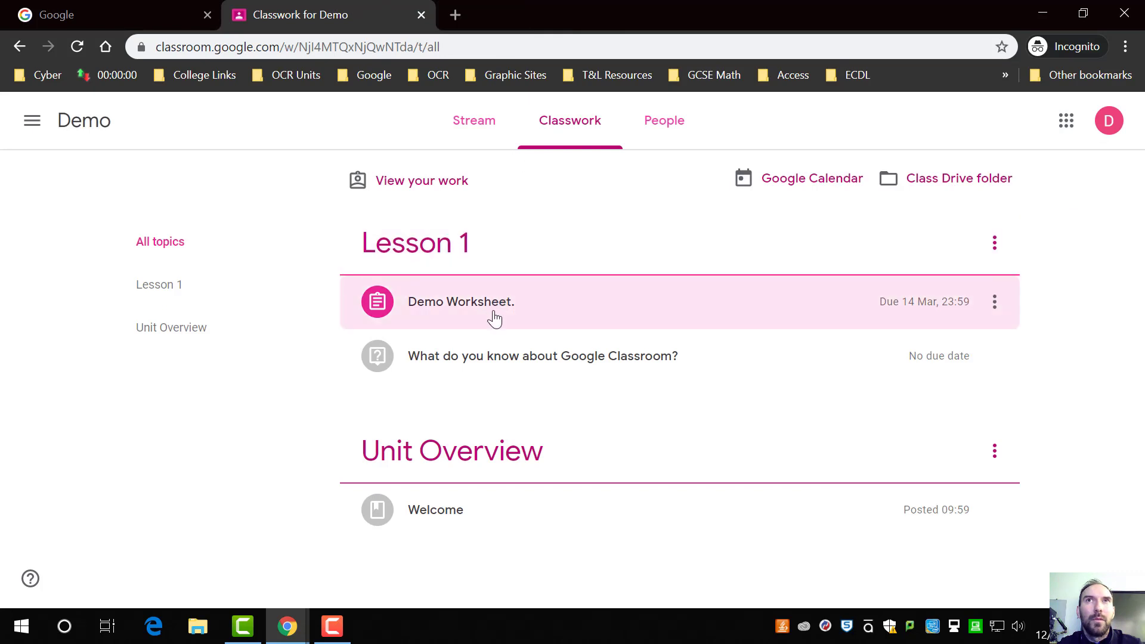
Step: As the student, open the worksheet's copied document and type Gdfsgdsfg dfgdfs gdsf g under question 1
click(493, 314)
click(573, 439)
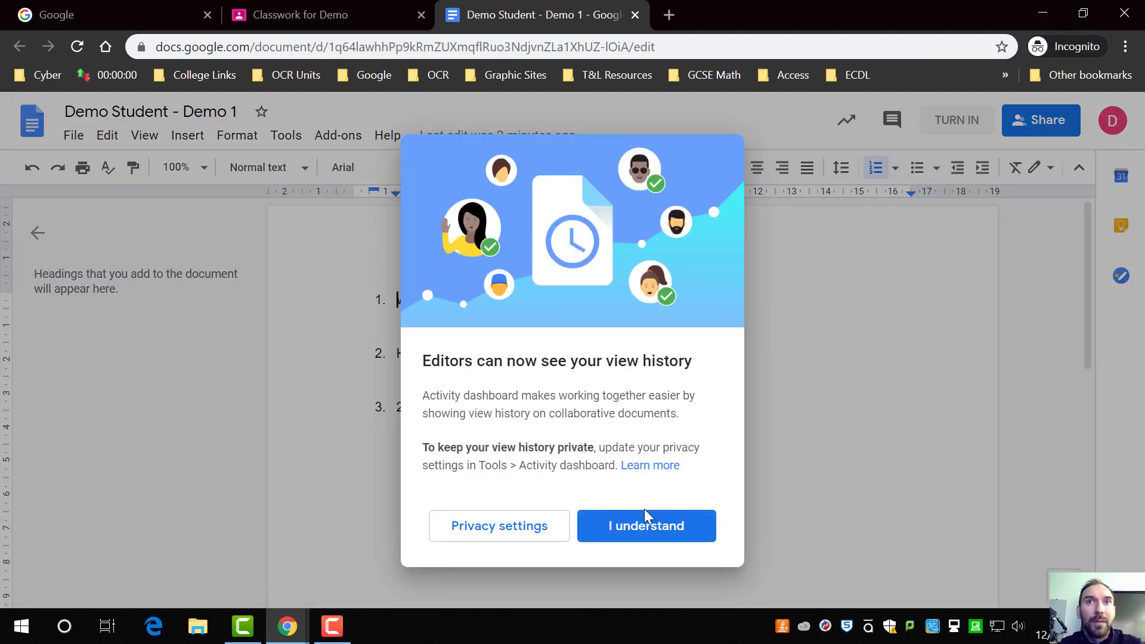
click(659, 534)
click(503, 333)
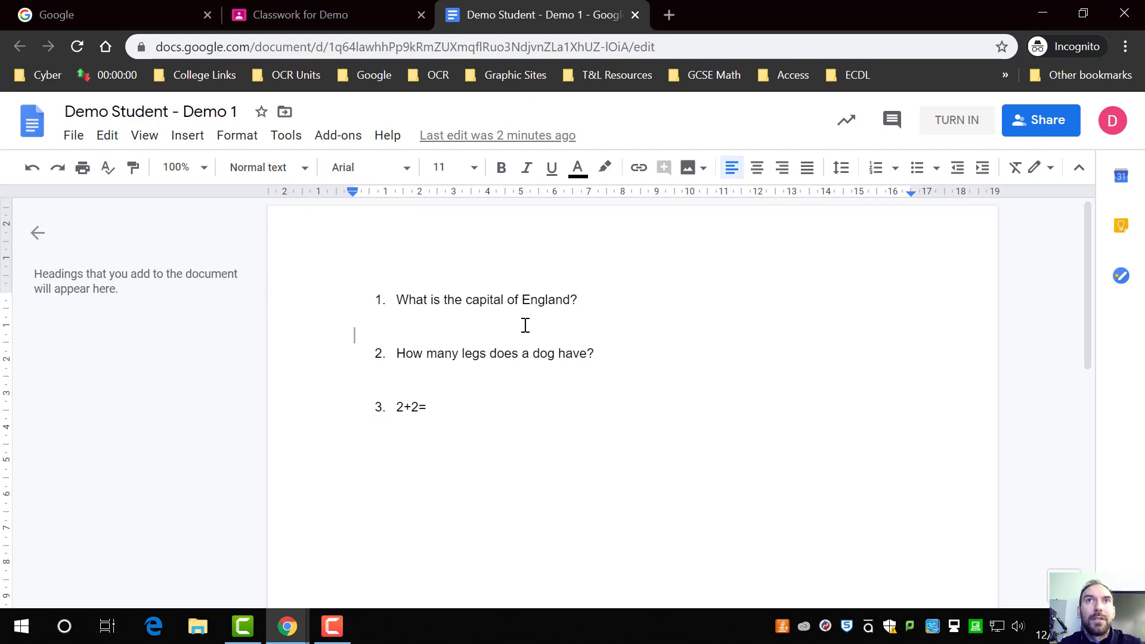
key(Down)
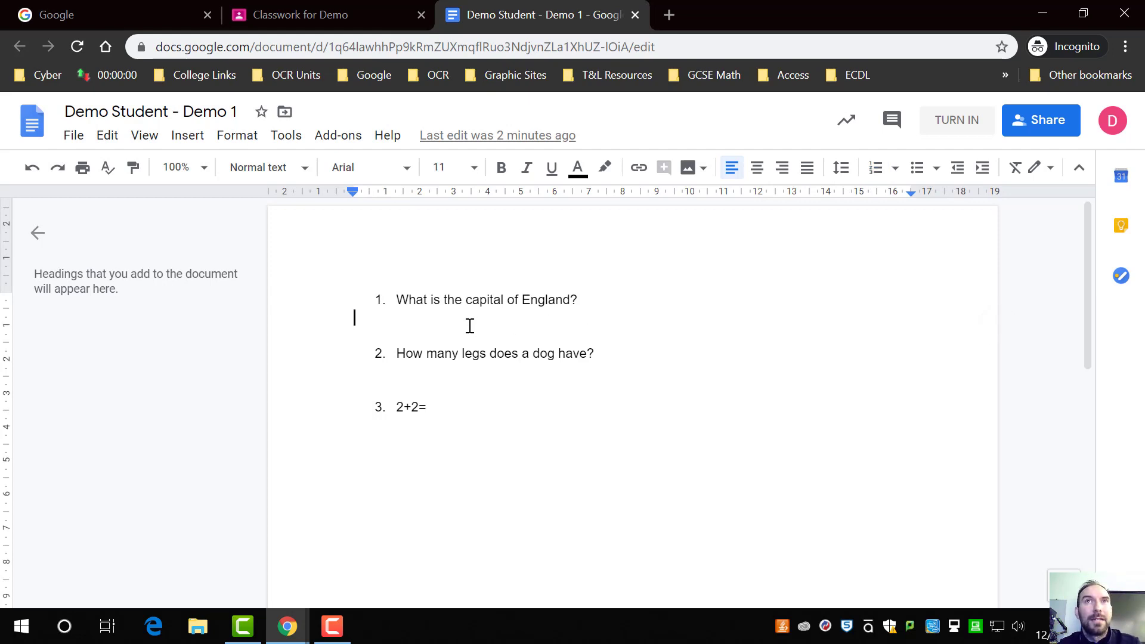
text(gdfsgdsfg dfgdfs gdsf g)
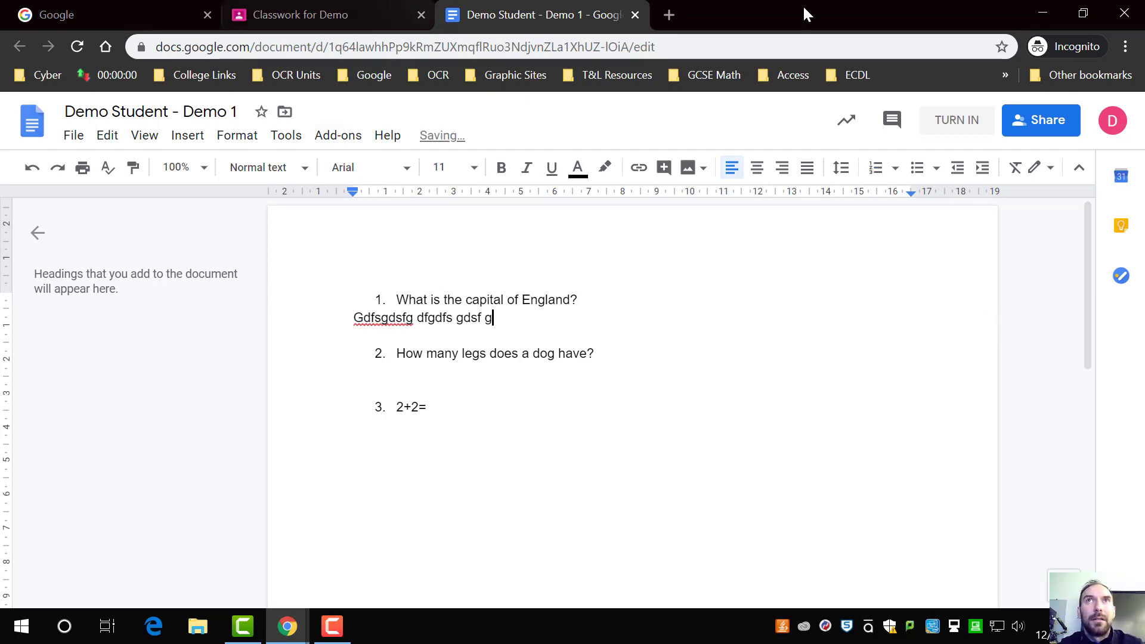
Step: In the teacher's window, open the Demo Worksheet student work page and filter it to assigned students
drag(804, 8, 1144, 206)
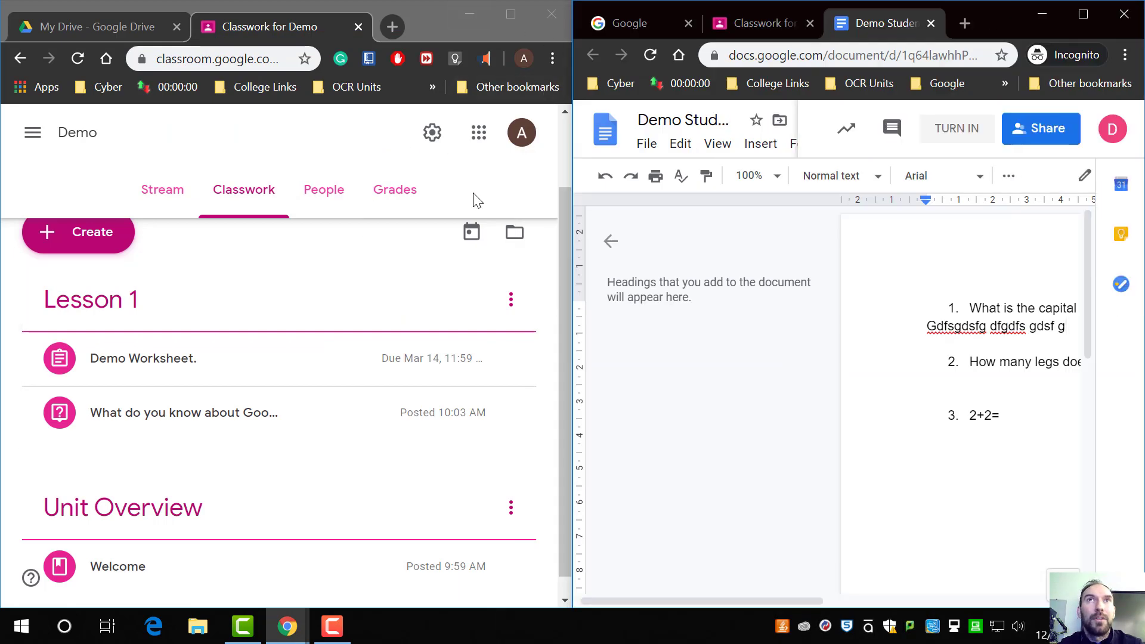
double_click(406, 7)
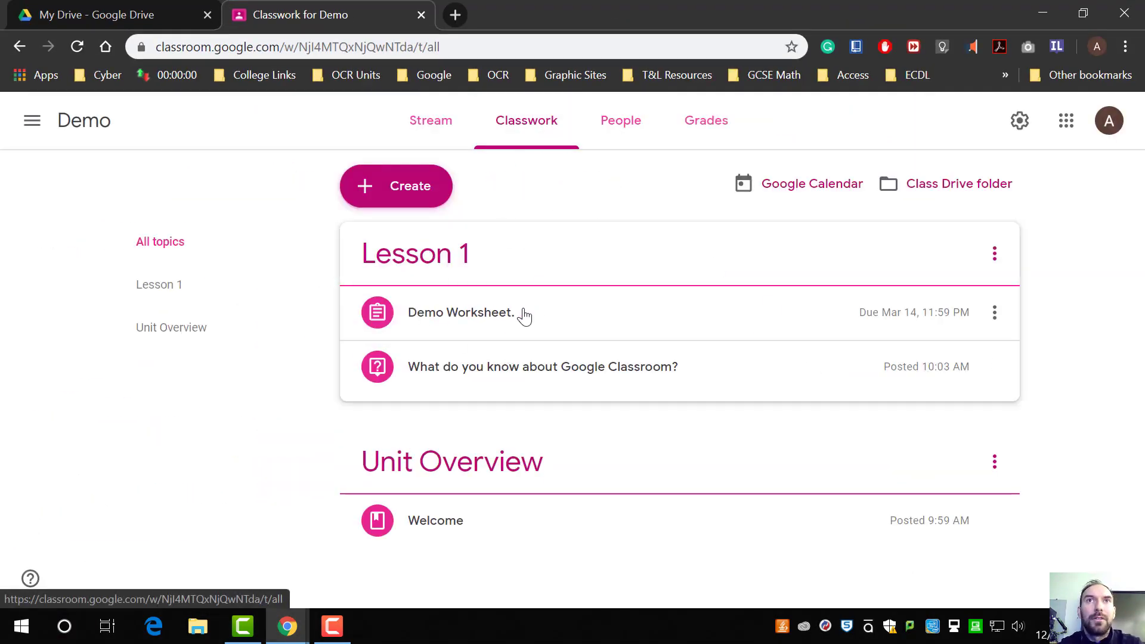
click(535, 326)
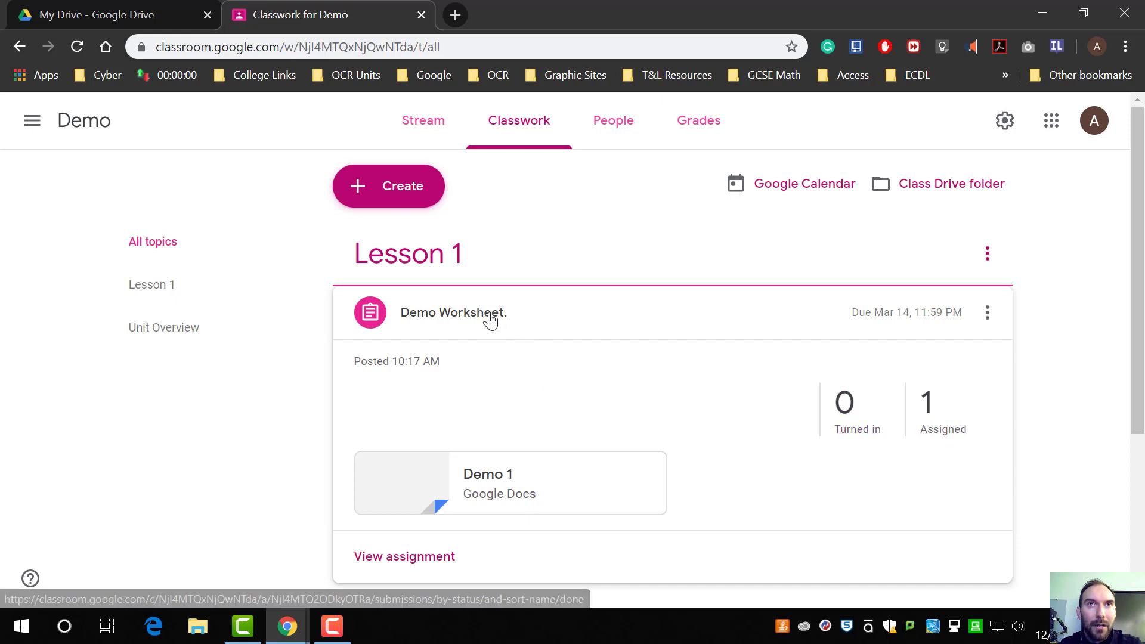
click(879, 435)
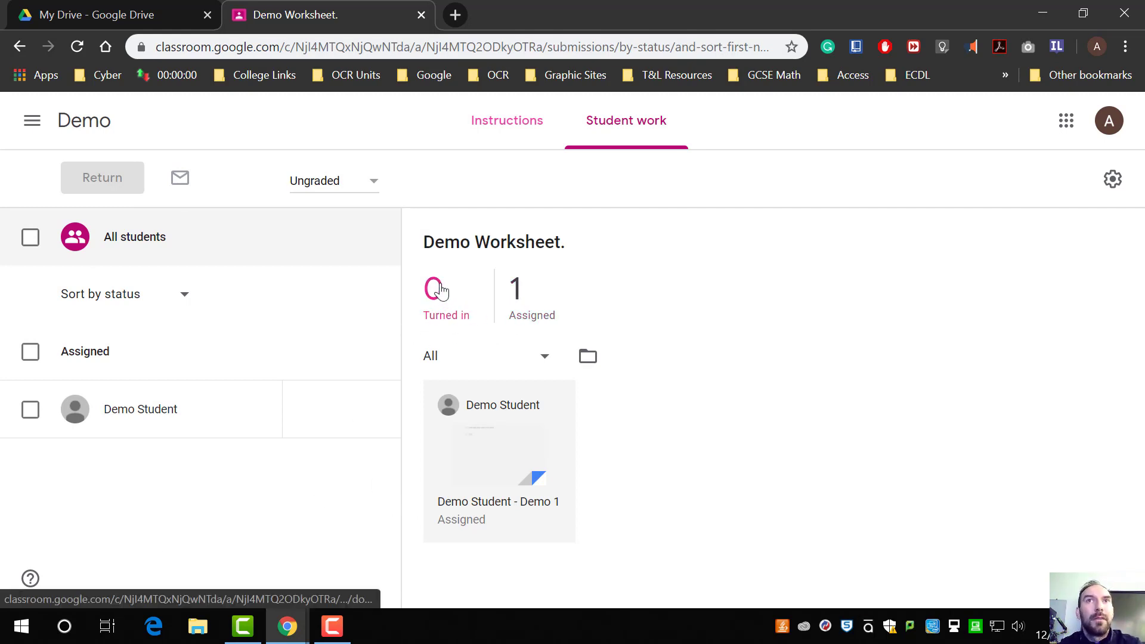
click(528, 310)
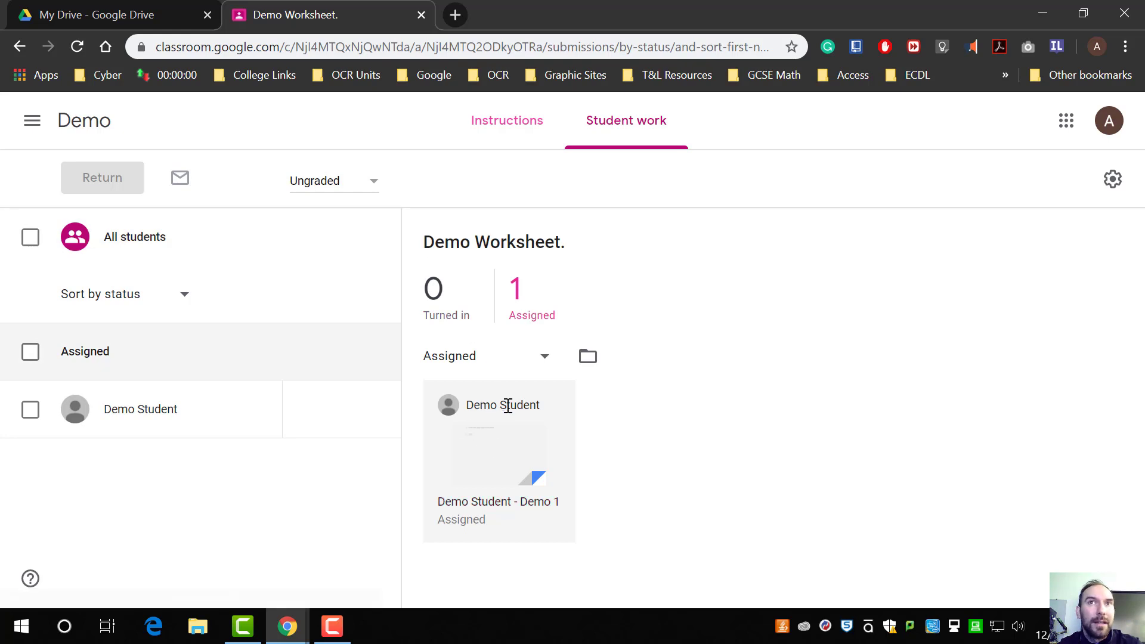
Step: Open the student's copy in the grading view and place it beside the student's document
click(524, 475)
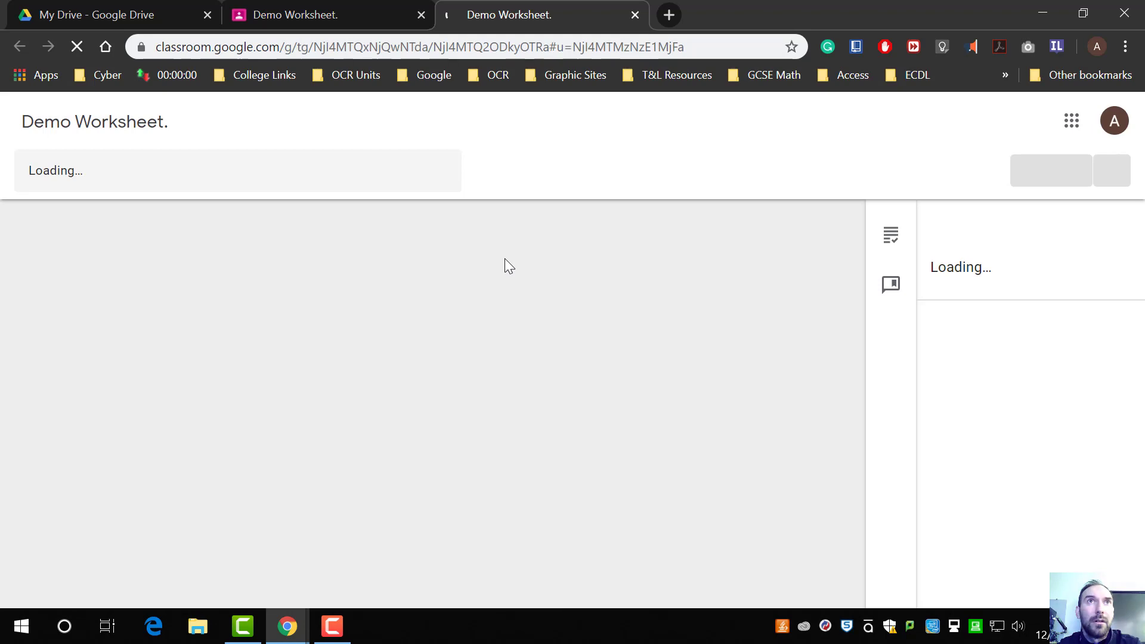
drag(784, 14, 717, 1)
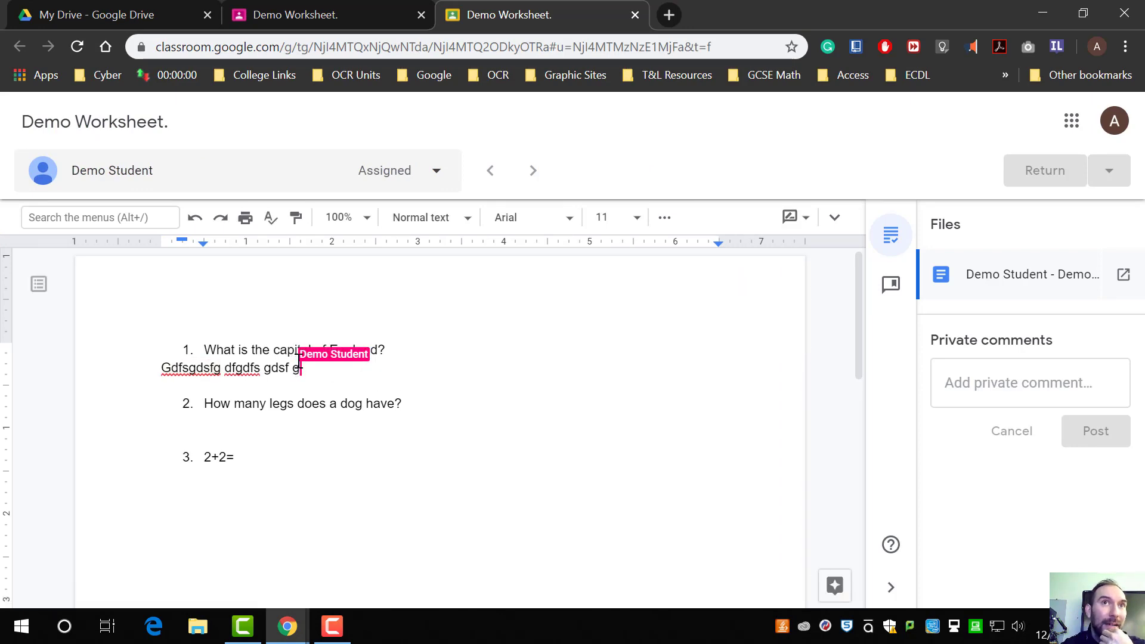
drag(707, 8, 1, 179)
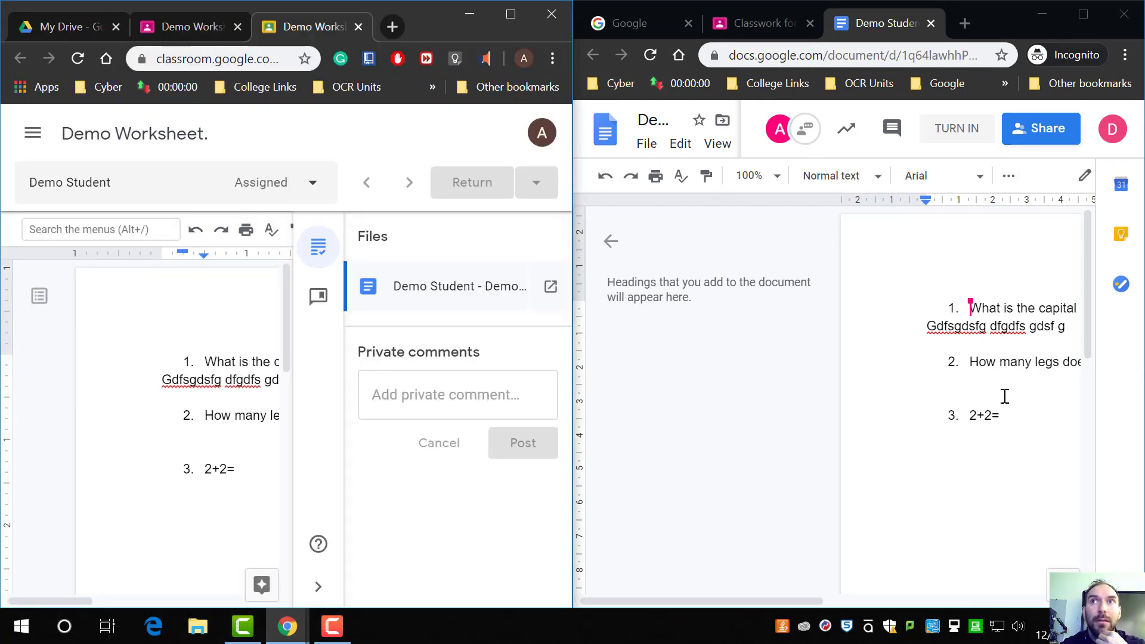
Step: Move the cursor around the student's answer line to watch it update live in the grading view
click(1015, 326)
click(1073, 333)
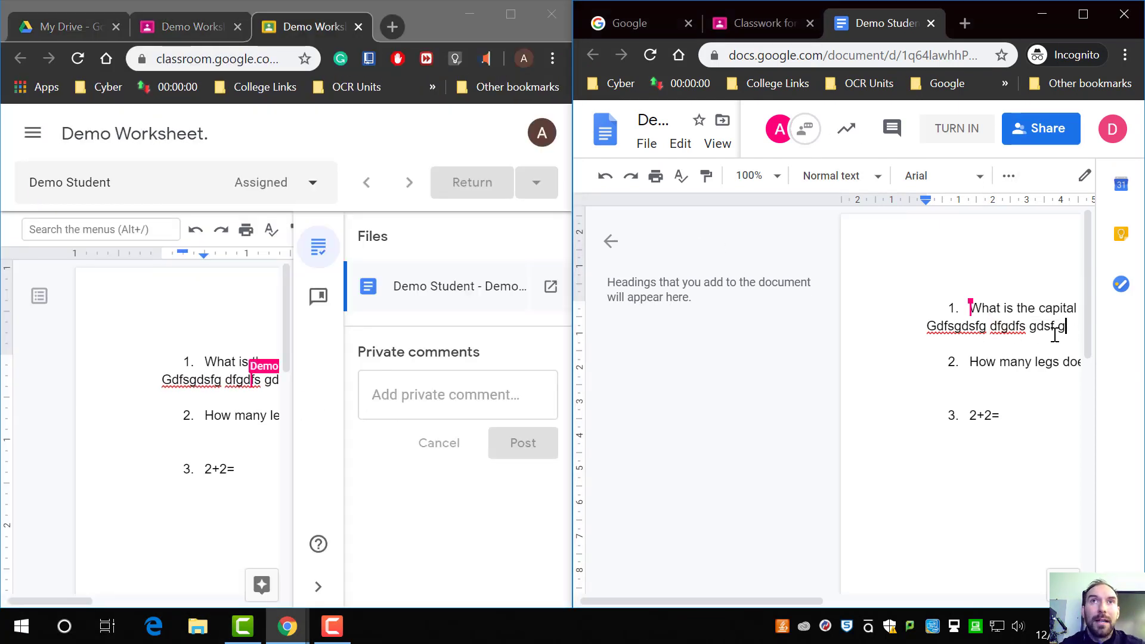
click(1021, 328)
click(1071, 327)
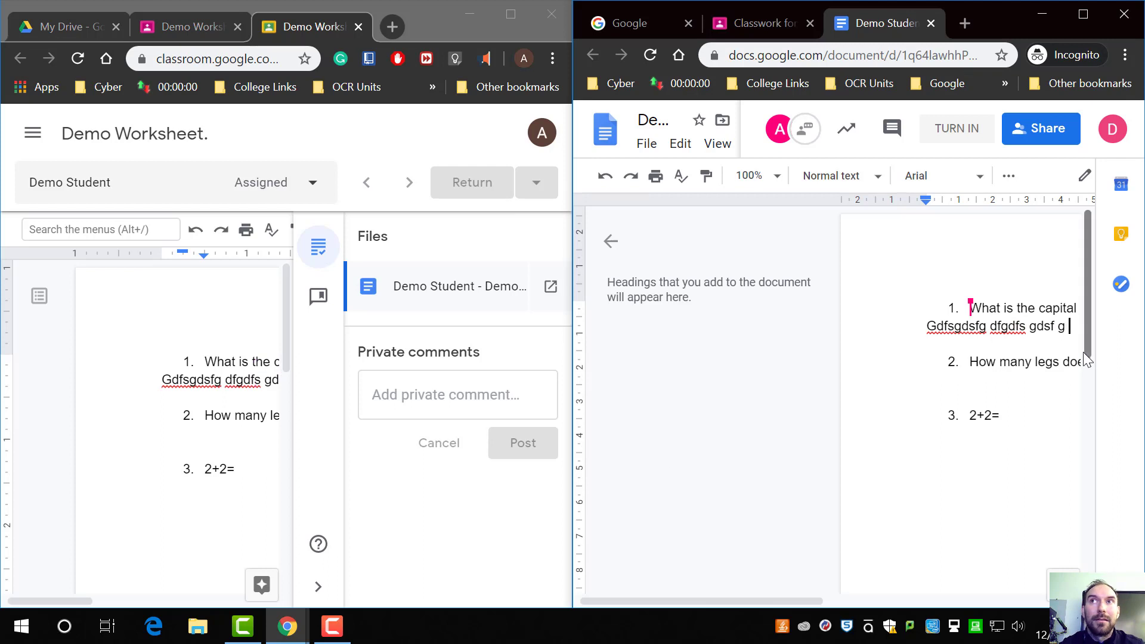
click(1009, 327)
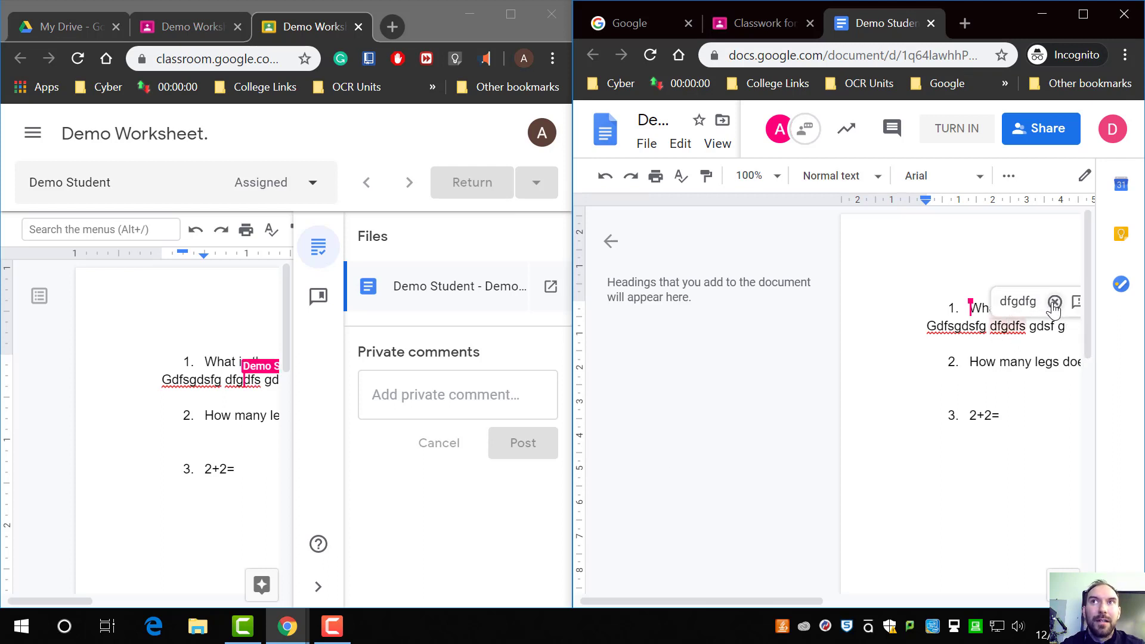
Step: As the student, replace the answer under question 1 with hello
click(949, 325)
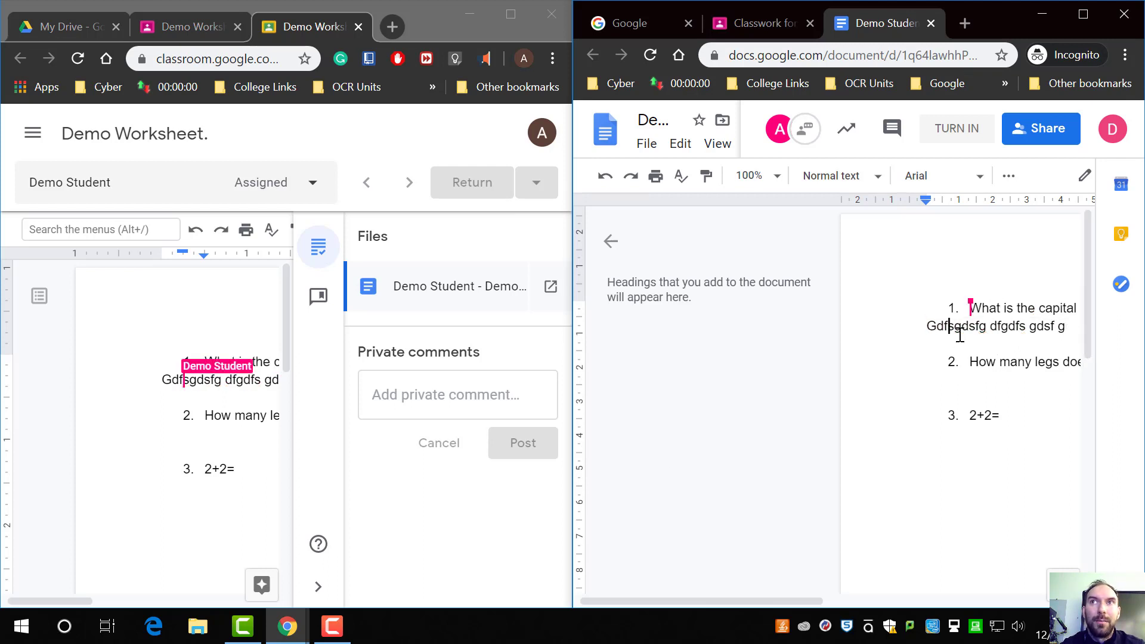
drag(1074, 326, 916, 326)
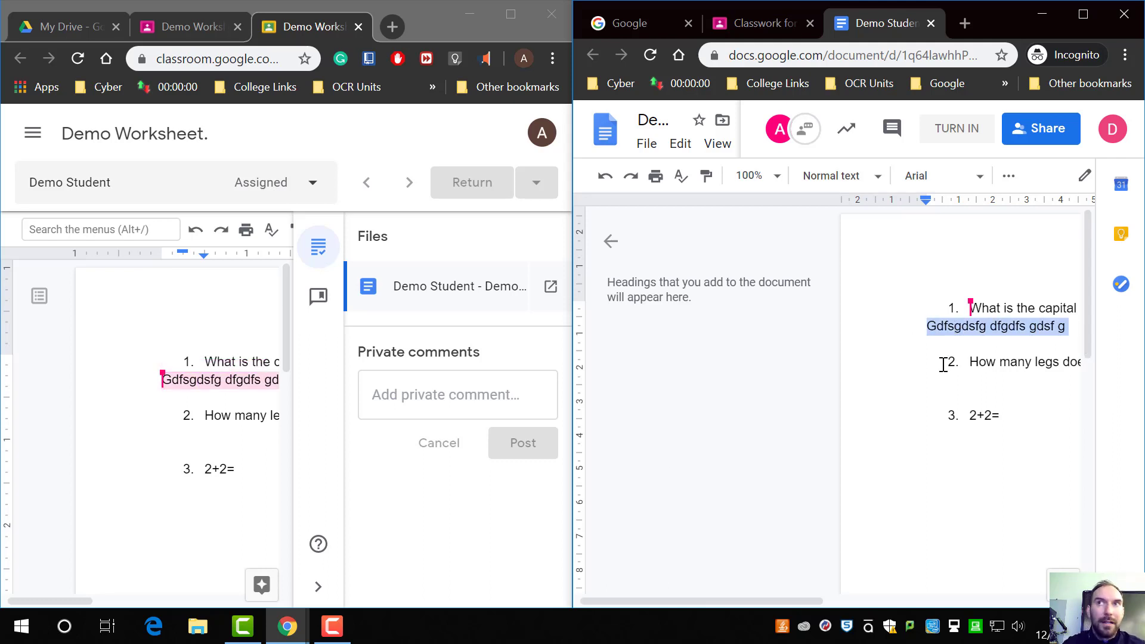
key(BackSpace)
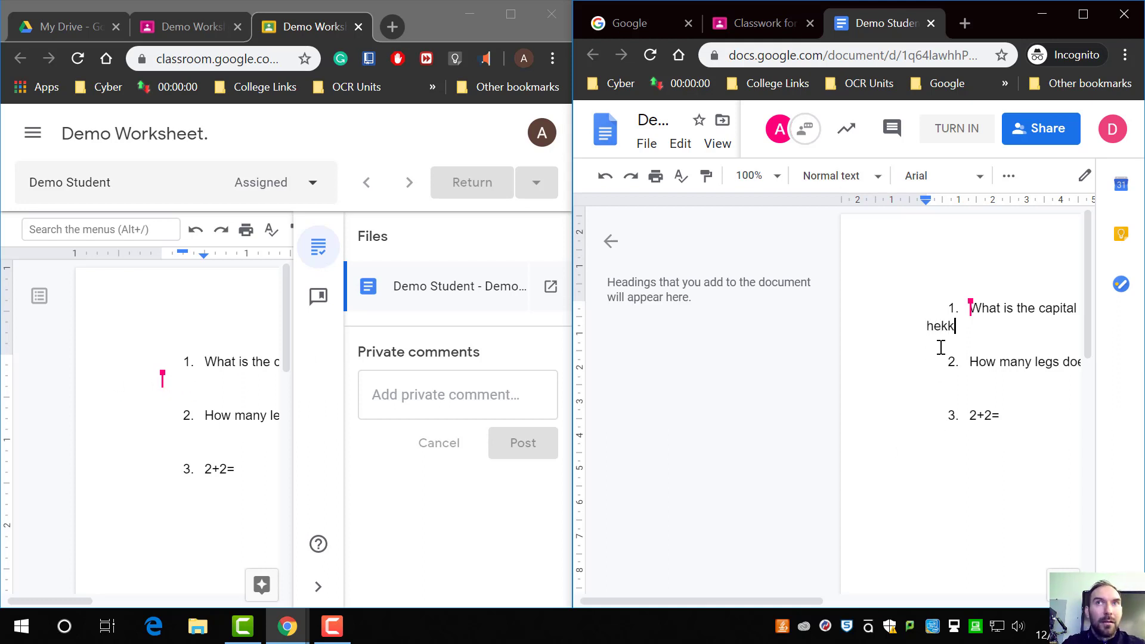
text(hello)
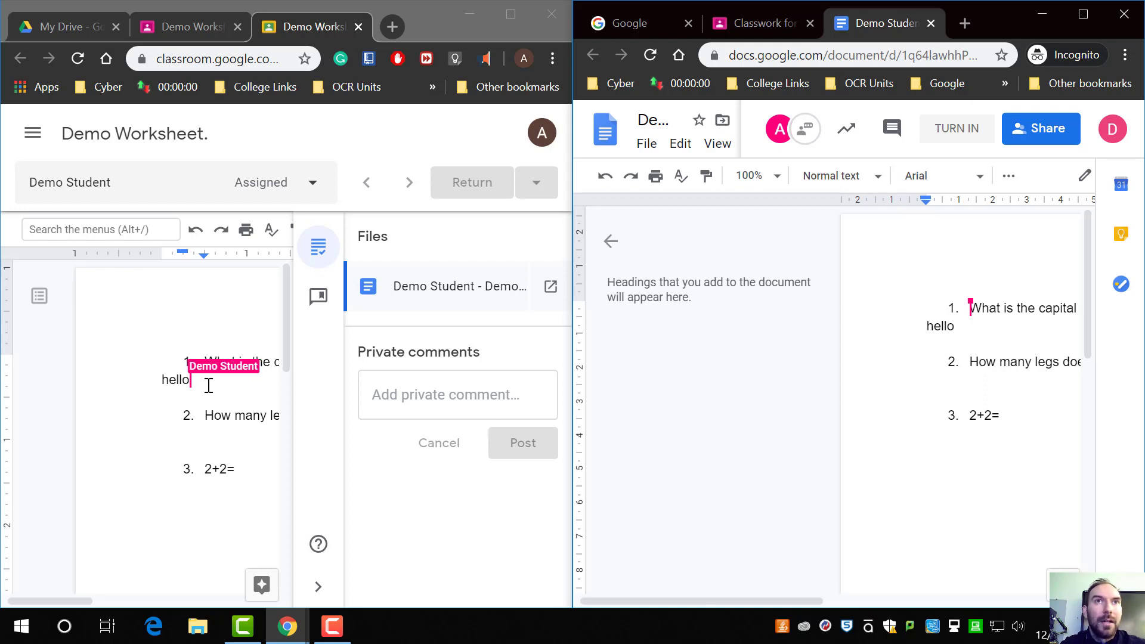
Step: In the teacher's grading view, suggest capitalising the first letter of the student's answer
click(210, 386)
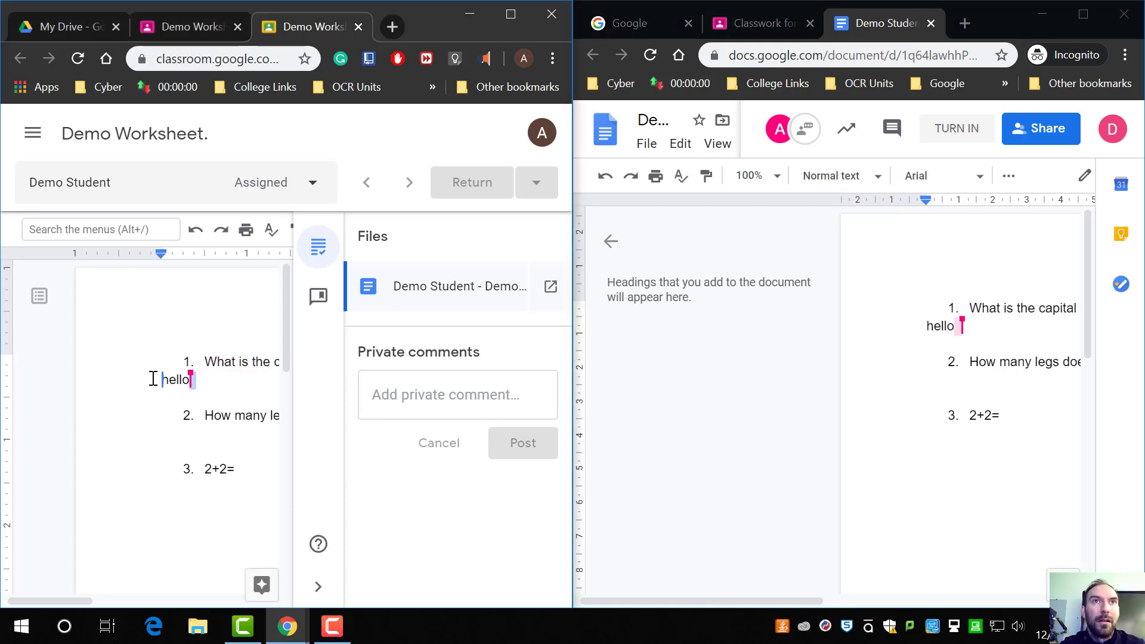
scroll(179, 376, right, 4)
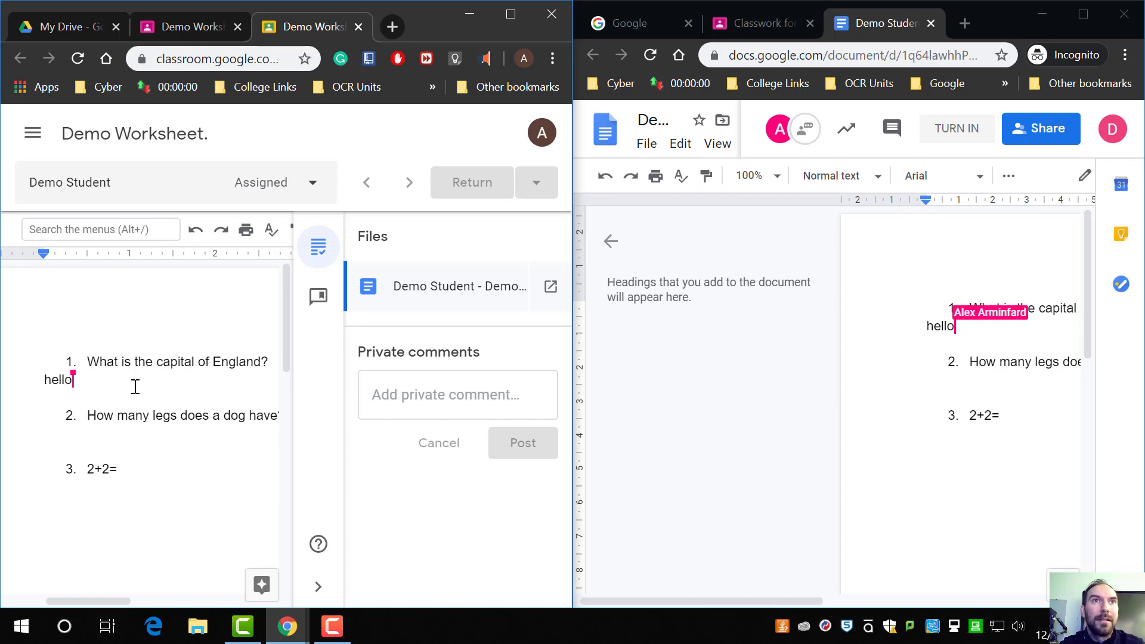
key(Home)
text(H)
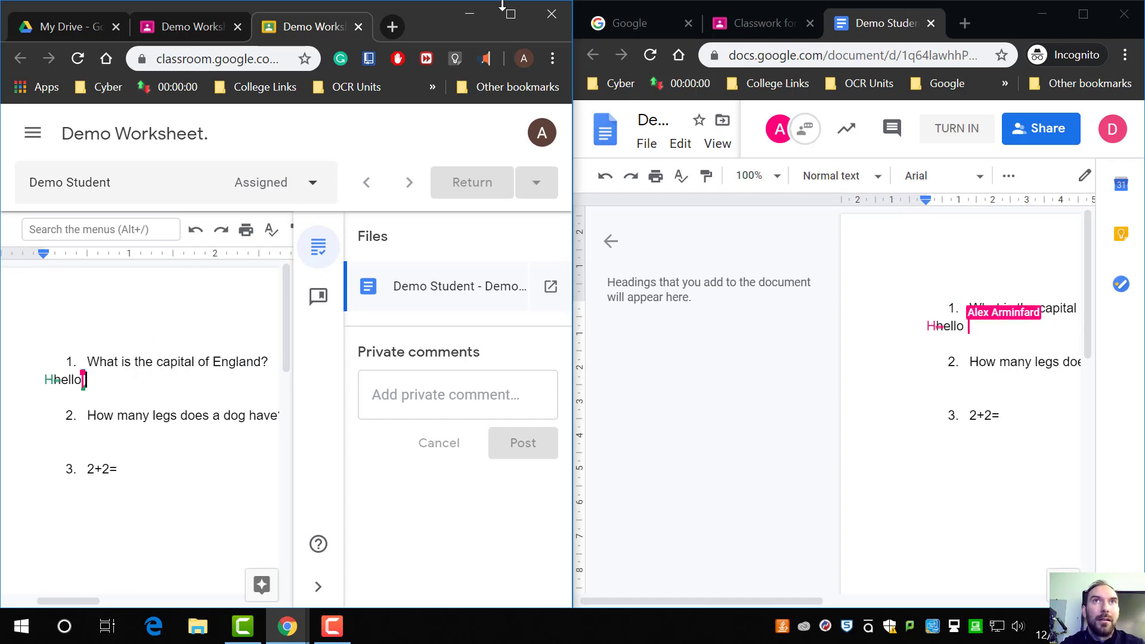
Step: Maximise the grading window and suggest replacing the student's answer with London
drag(412, 15, 753, 1)
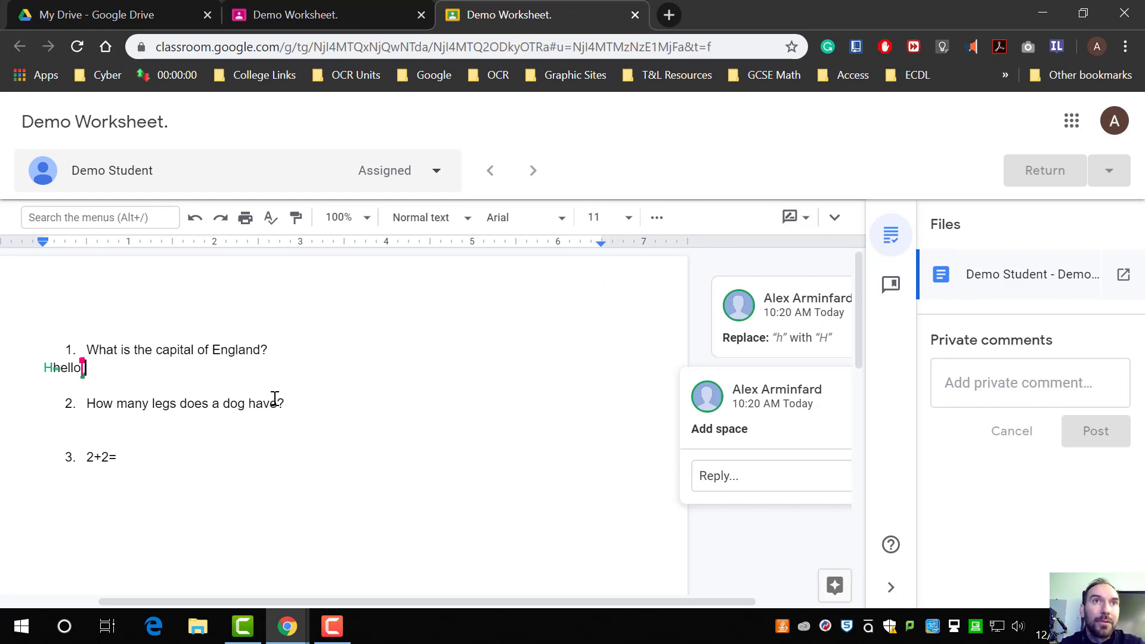
drag(112, 369, 8, 367)
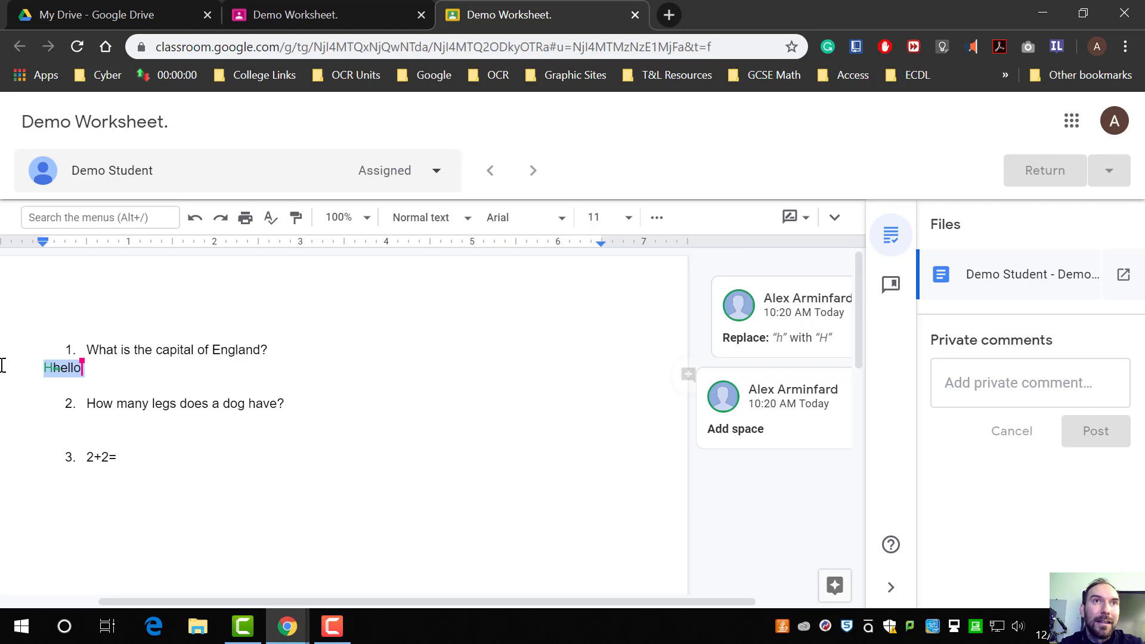
click(131, 388)
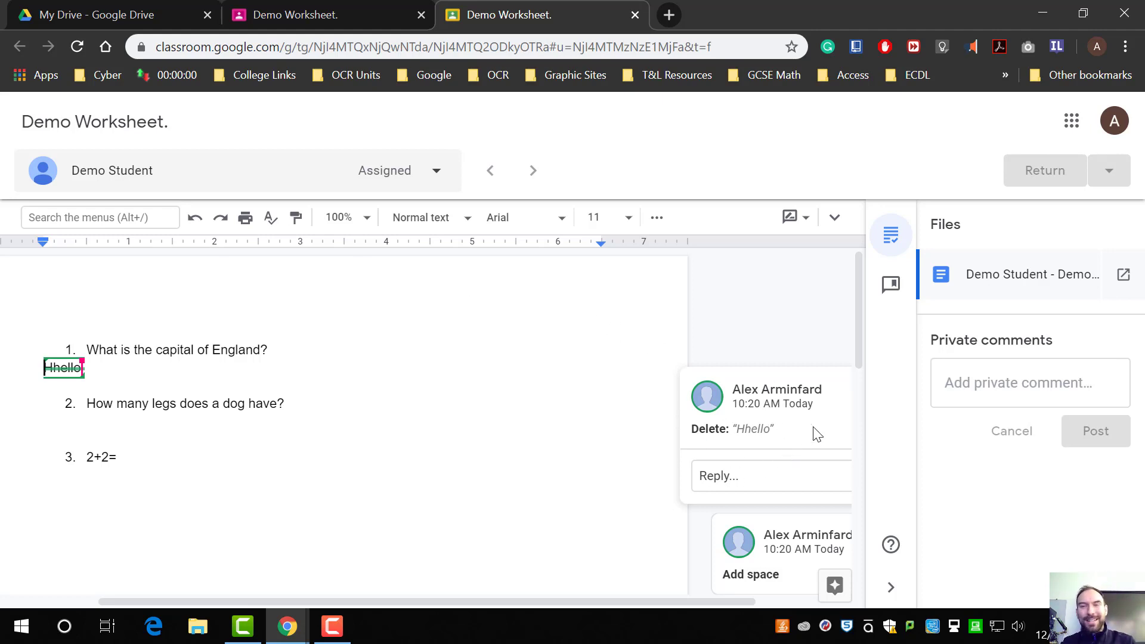
click(119, 362)
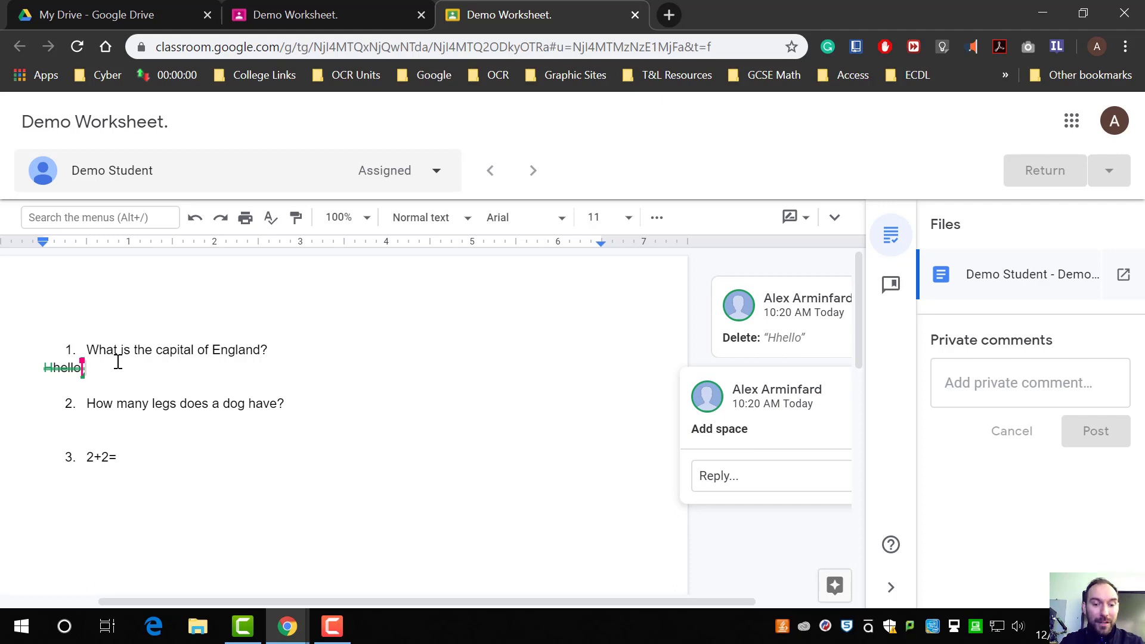
text(London)
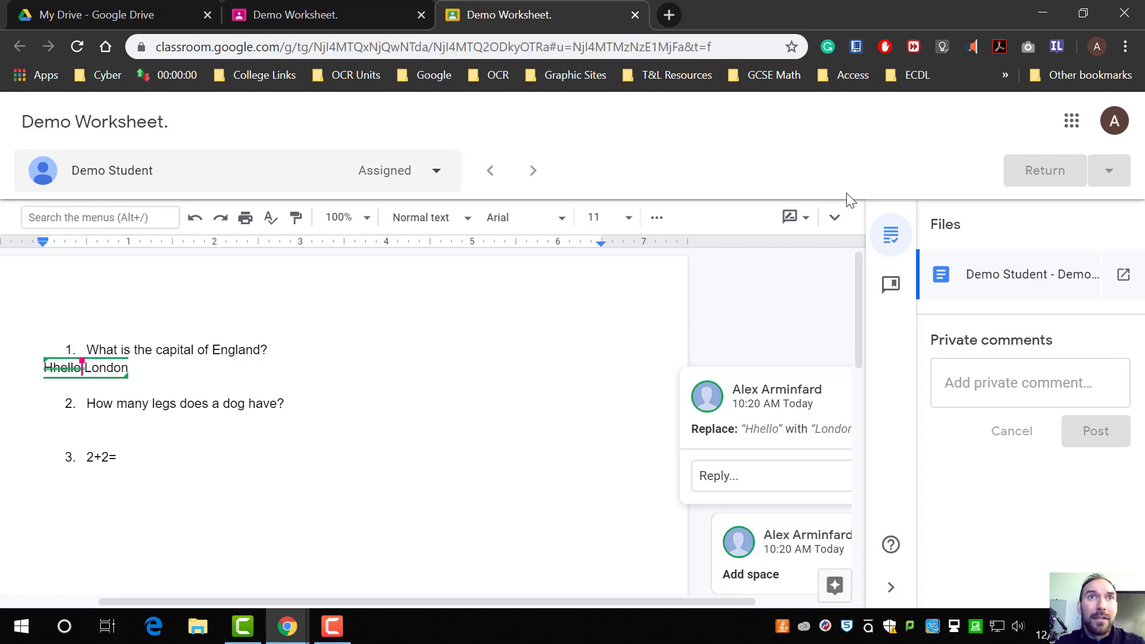
Step: Reject the pending suggestions on the student's answer
drag(216, 376, 39, 367)
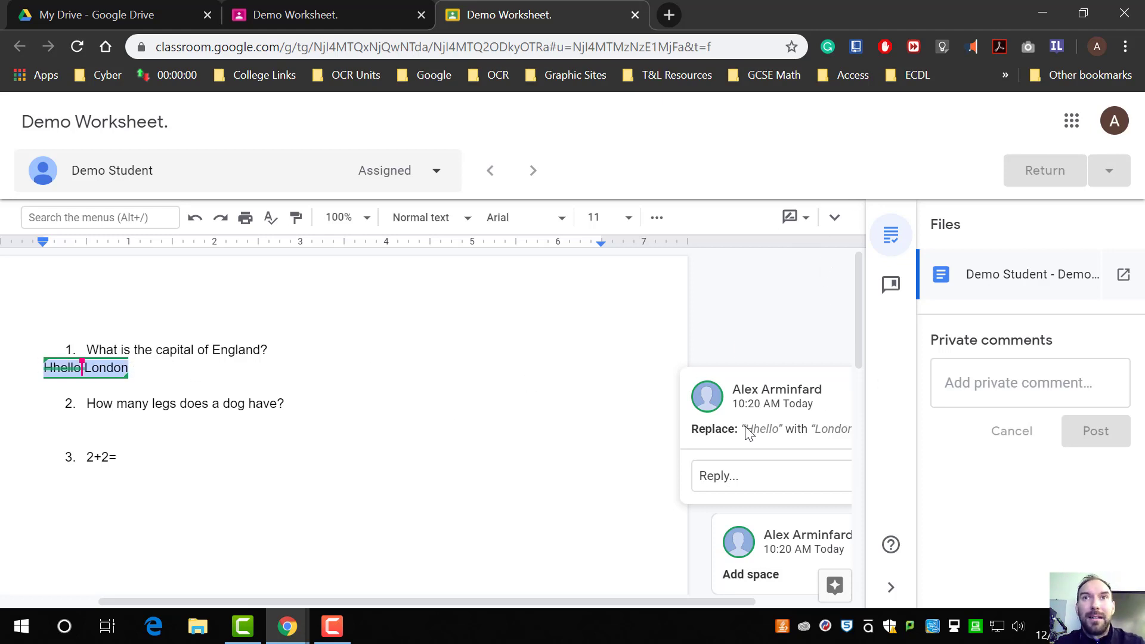
drag(435, 603, 568, 600)
click(788, 395)
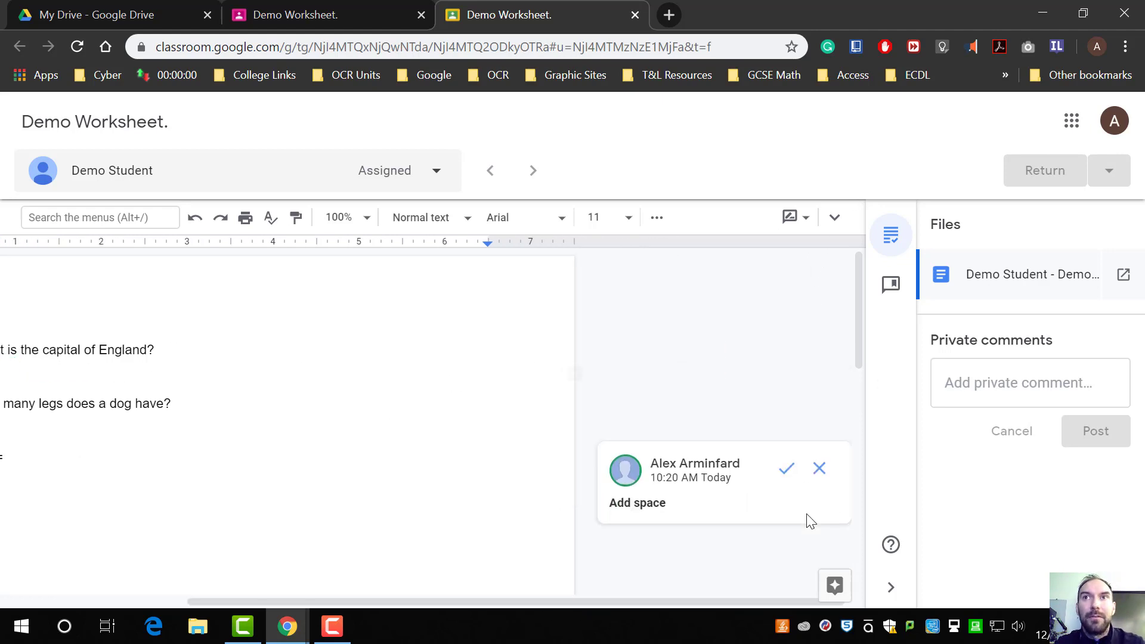
click(819, 391)
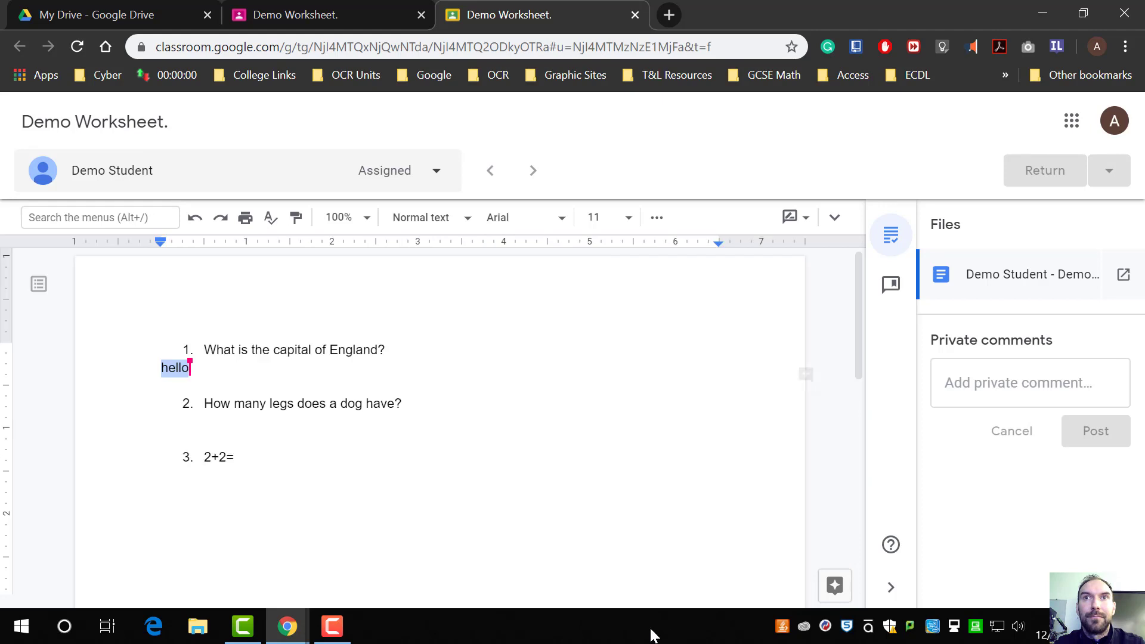
Step: Switch the grading view to Editing mode and delete the student's answer hello
click(270, 399)
click(219, 374)
drag(224, 369, 160, 368)
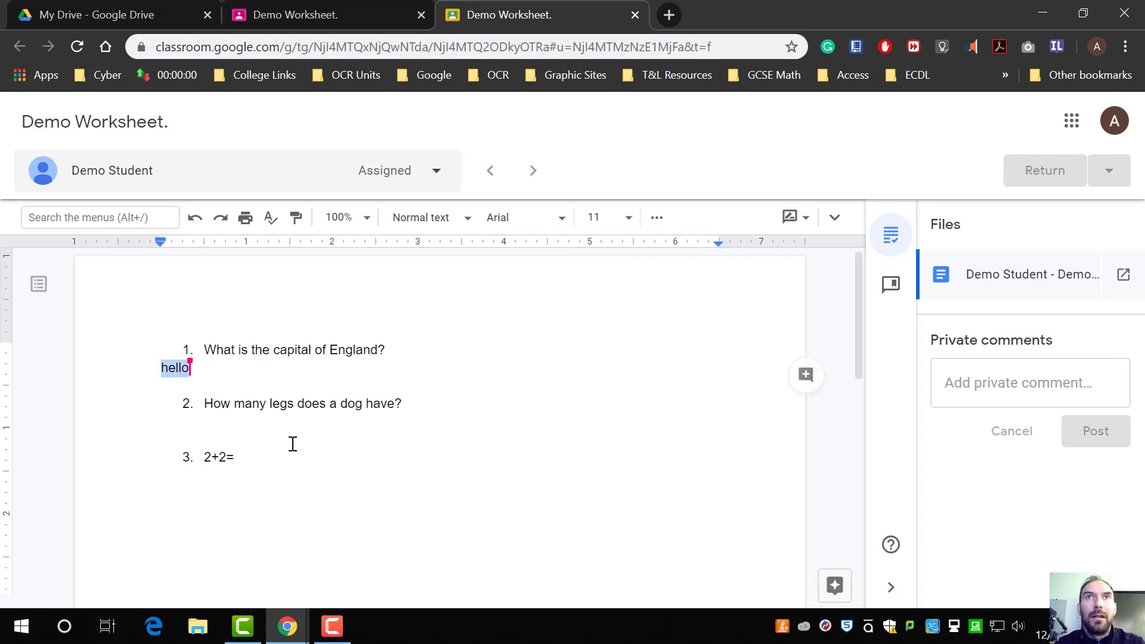
click(794, 217)
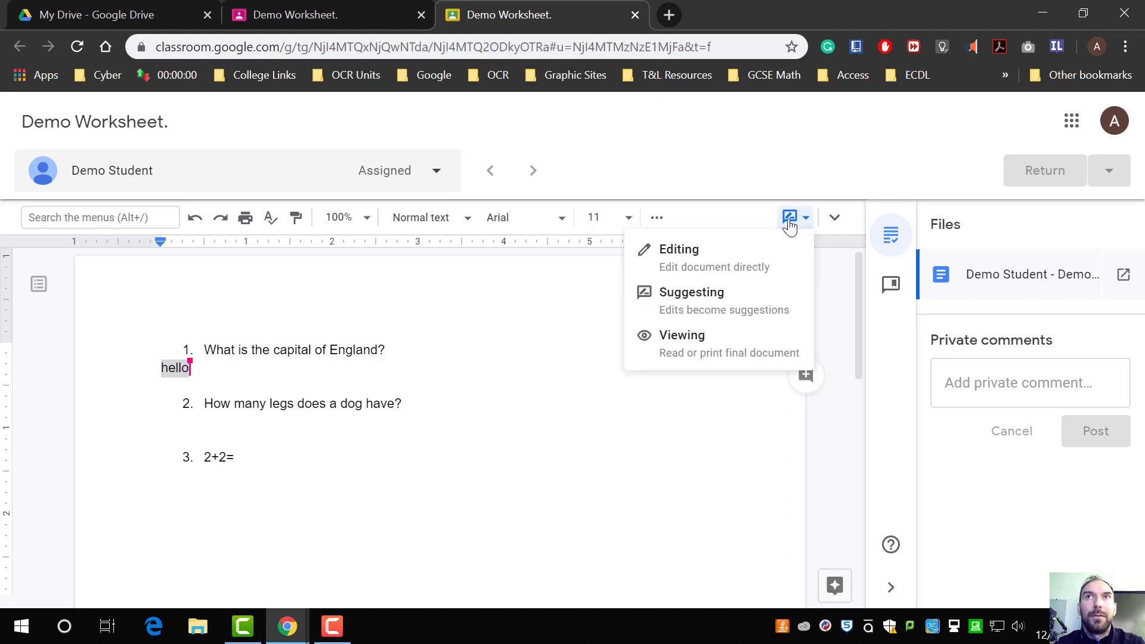
click(735, 265)
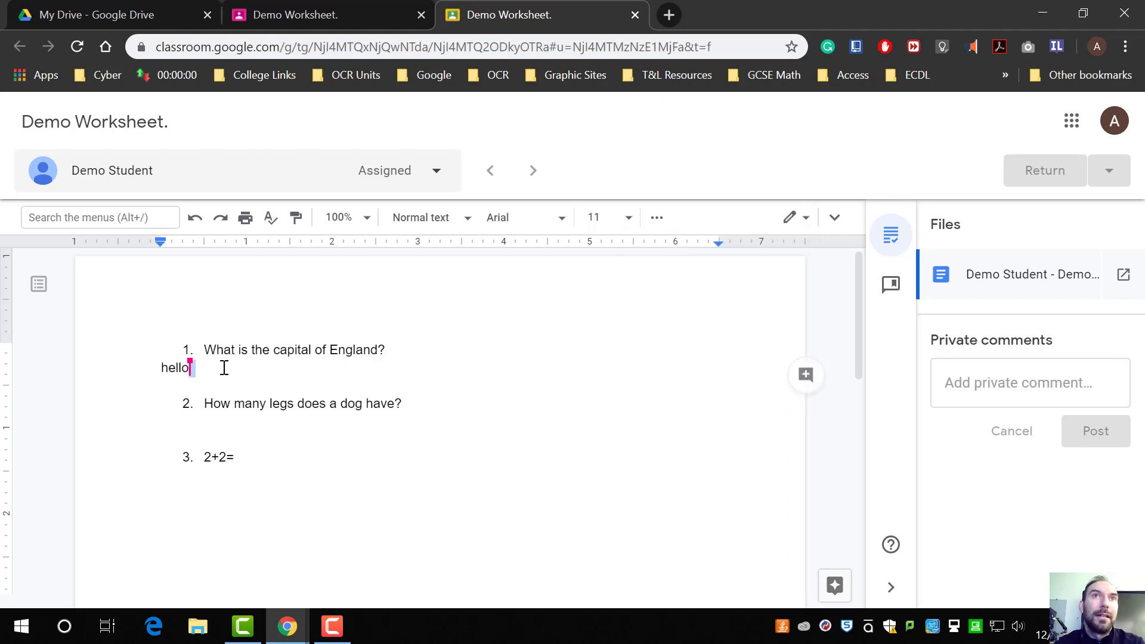
key(BackSpace)
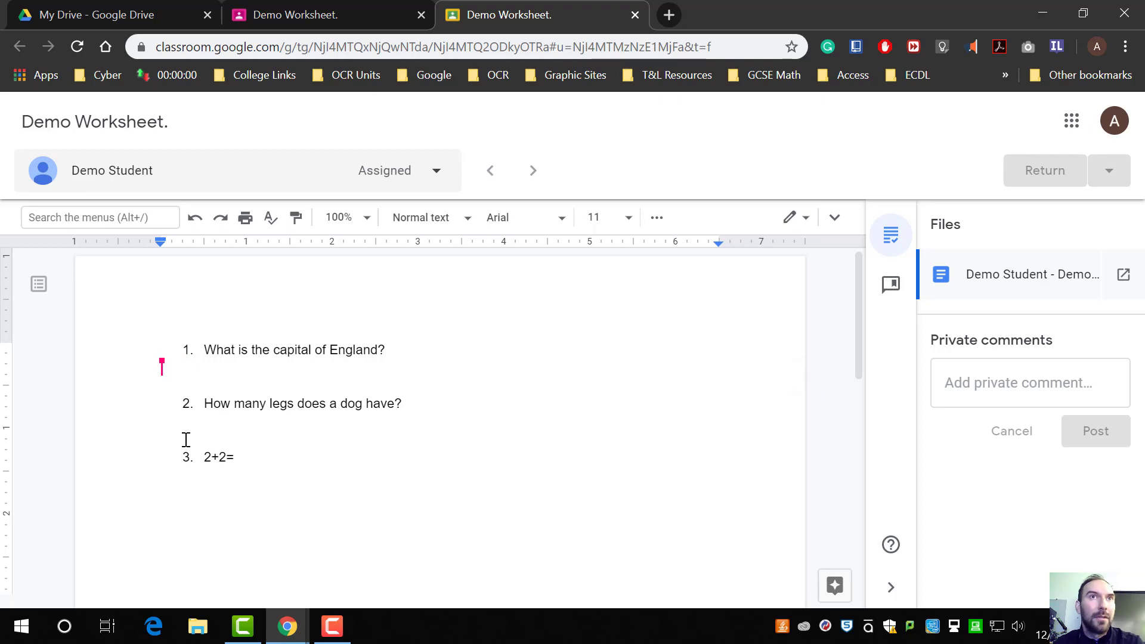
Step: Return to the split view and, as the student, type Help test under question 1
drag(899, 22, 2, 143)
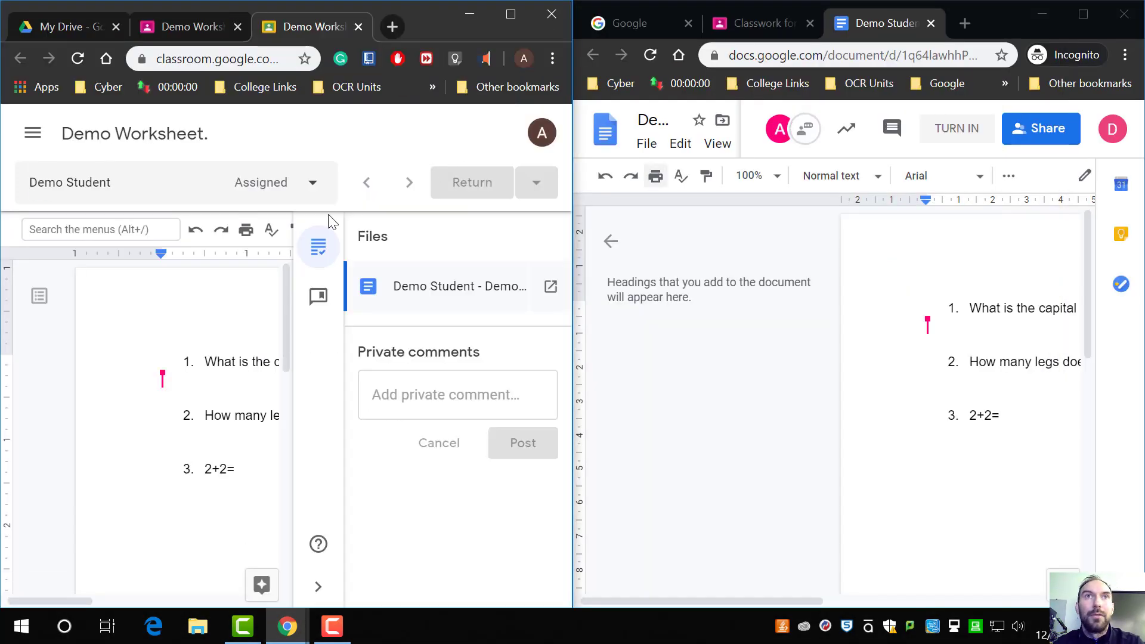
click(946, 330)
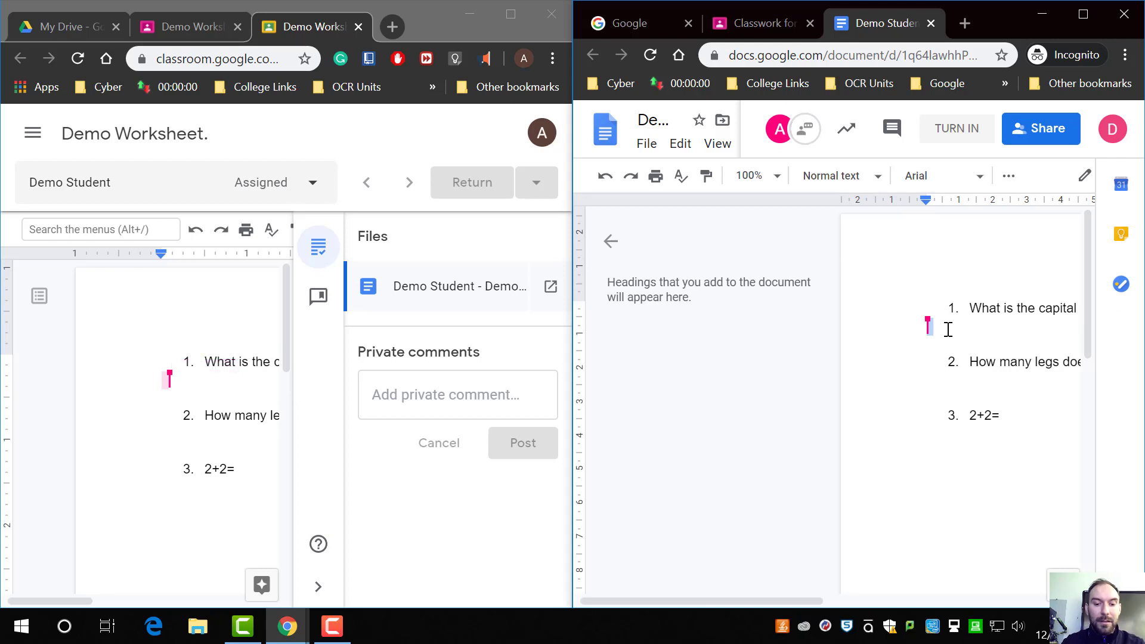
text(Help )
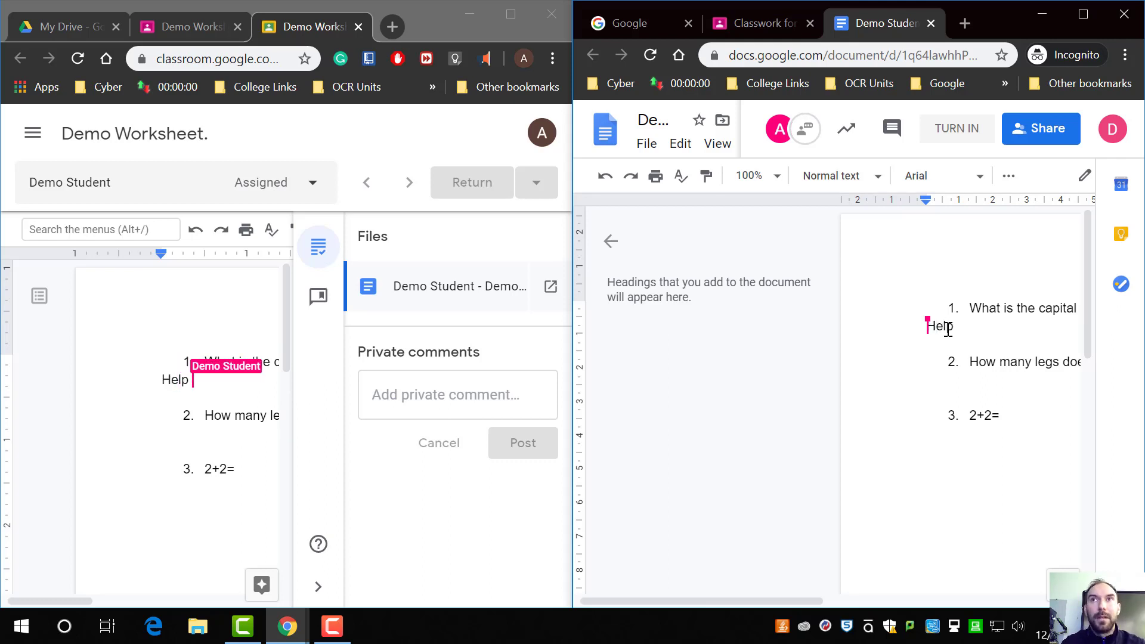
text(test)
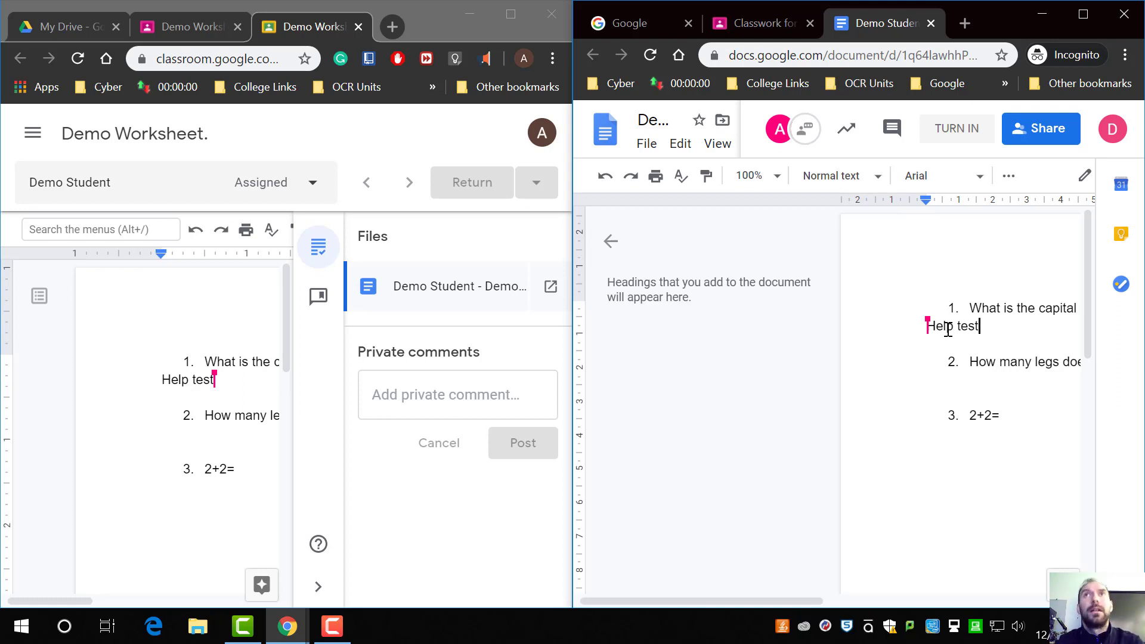
Step: Maximise the grading window and open the comment bank, then return to the files panel
double_click(441, 14)
click(1038, 391)
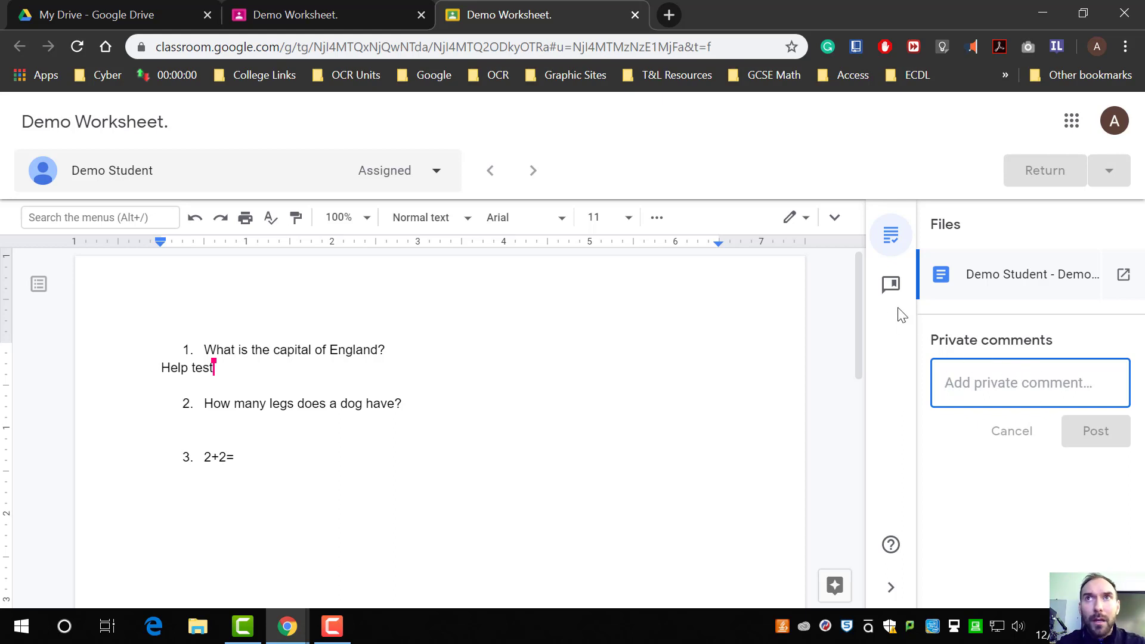
click(893, 290)
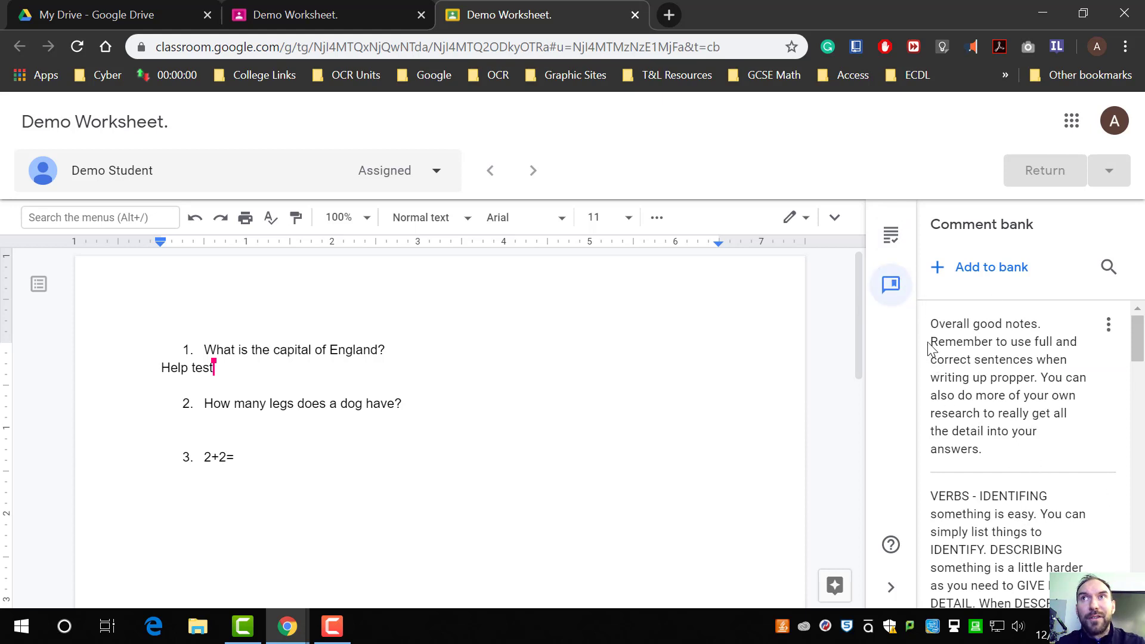
click(895, 245)
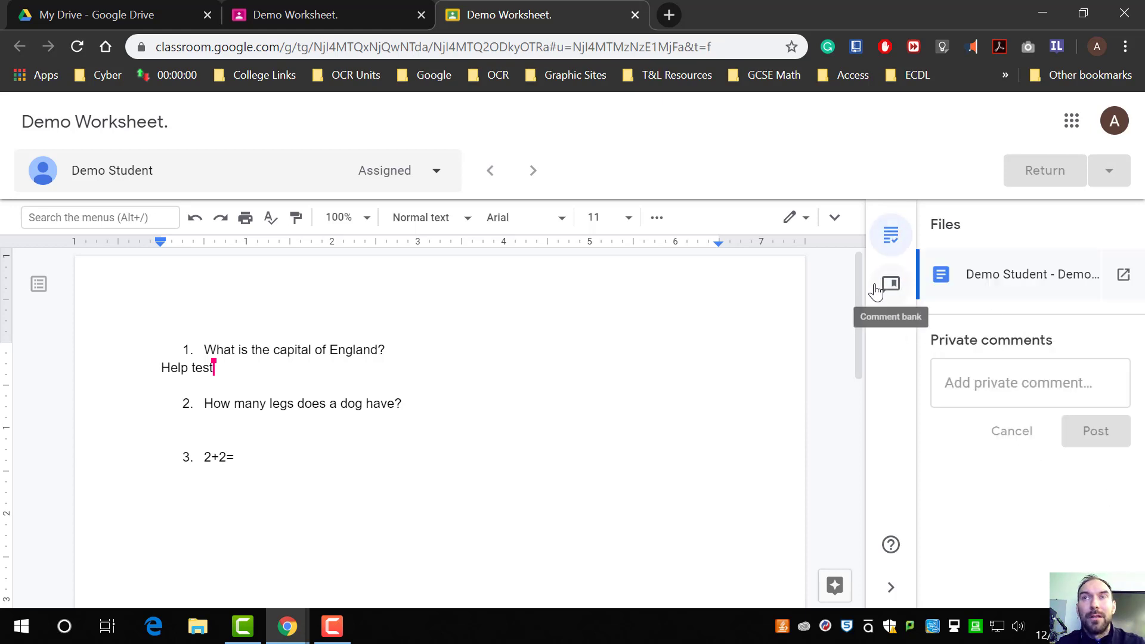
click(882, 288)
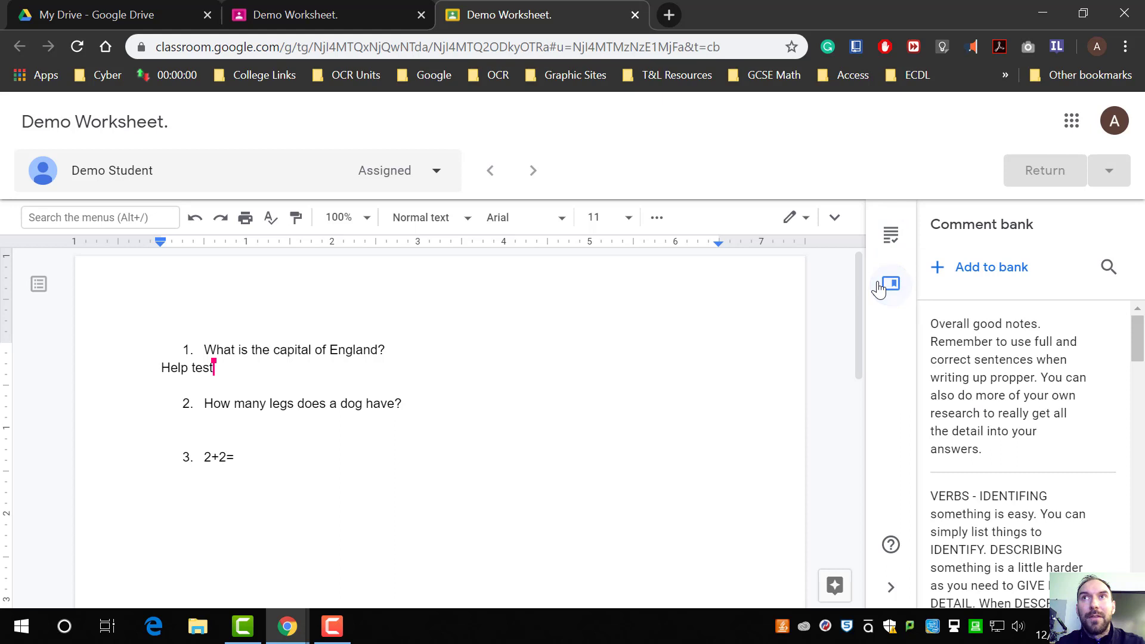
click(891, 240)
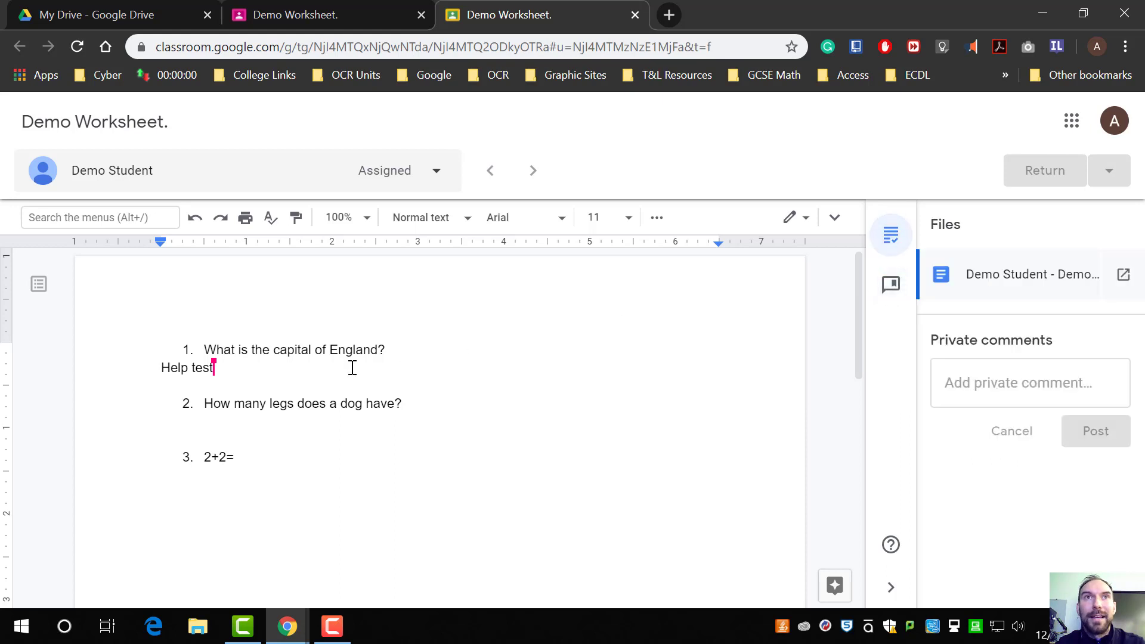
Step: Select Help test in the grading view, start a comment, and type spag to call up a comment bank entry
double_click(228, 367)
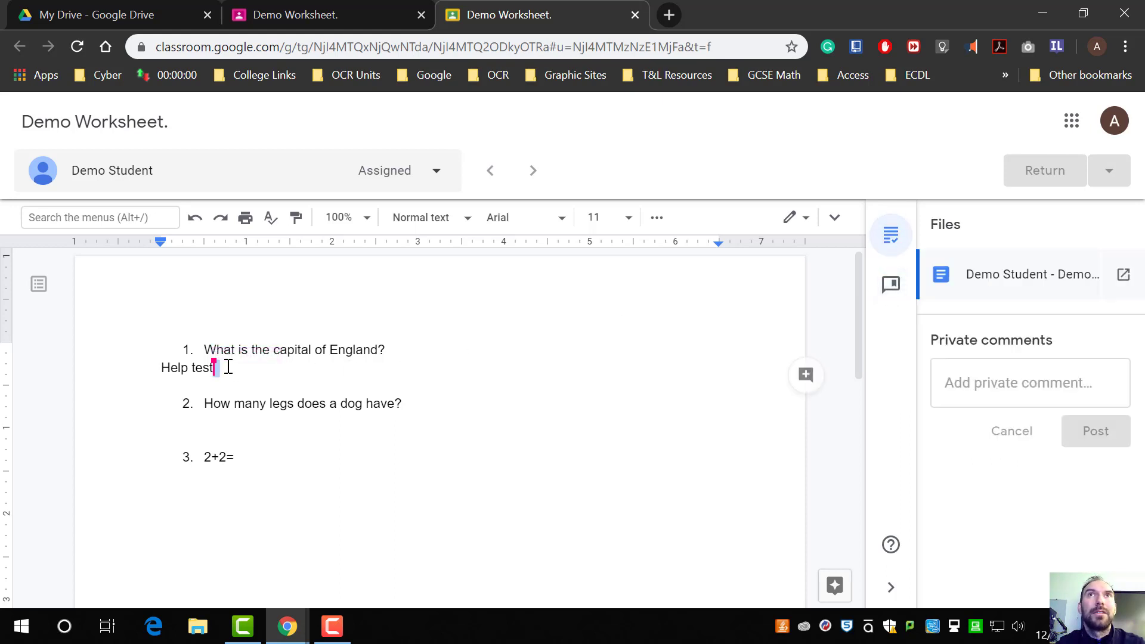
drag(853, 10, 2, 382)
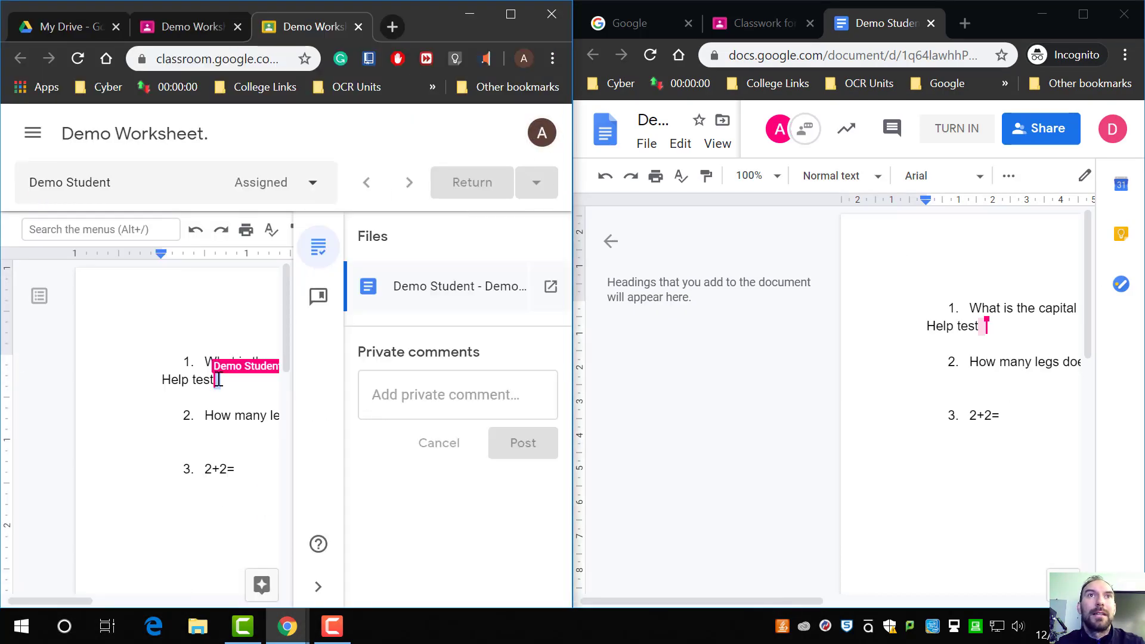
drag(219, 380, 160, 381)
right_click(174, 384)
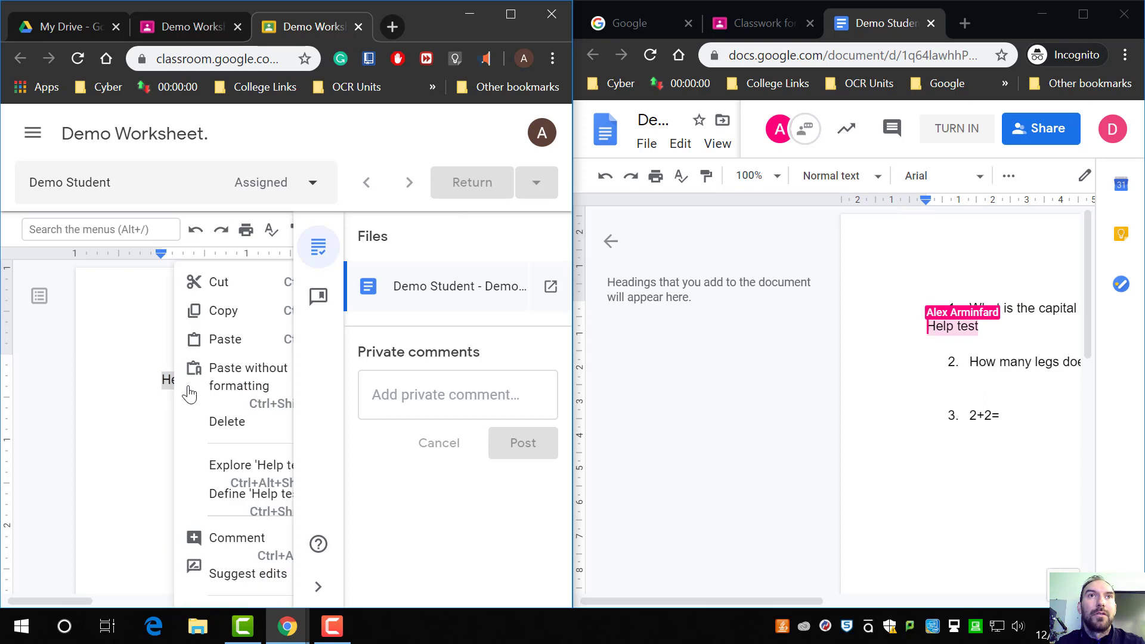
click(237, 537)
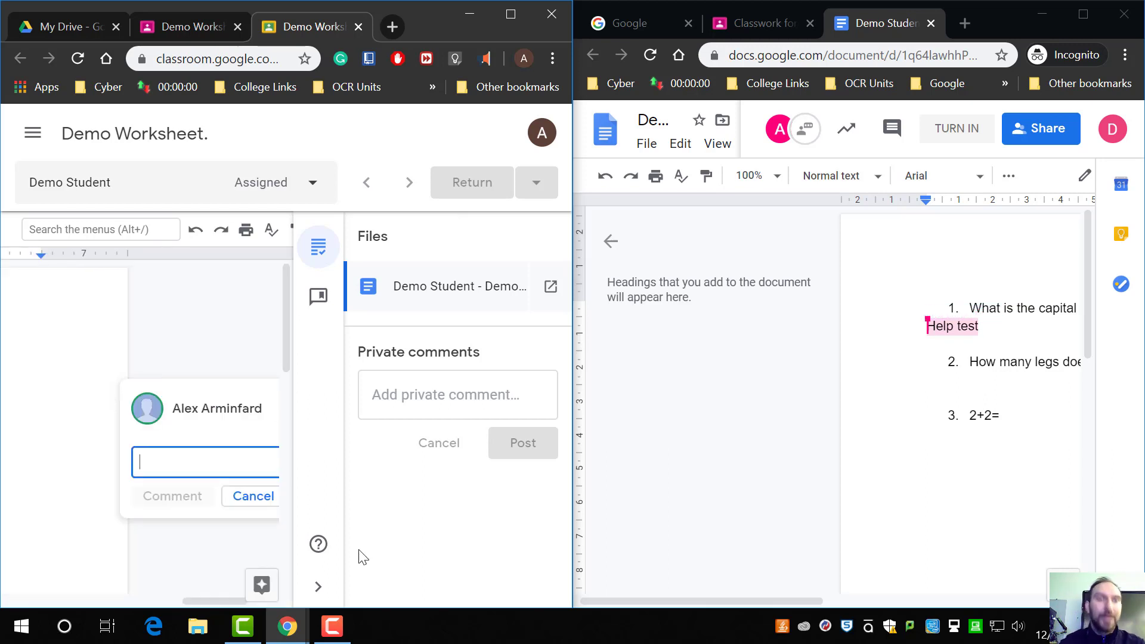
text(spag)
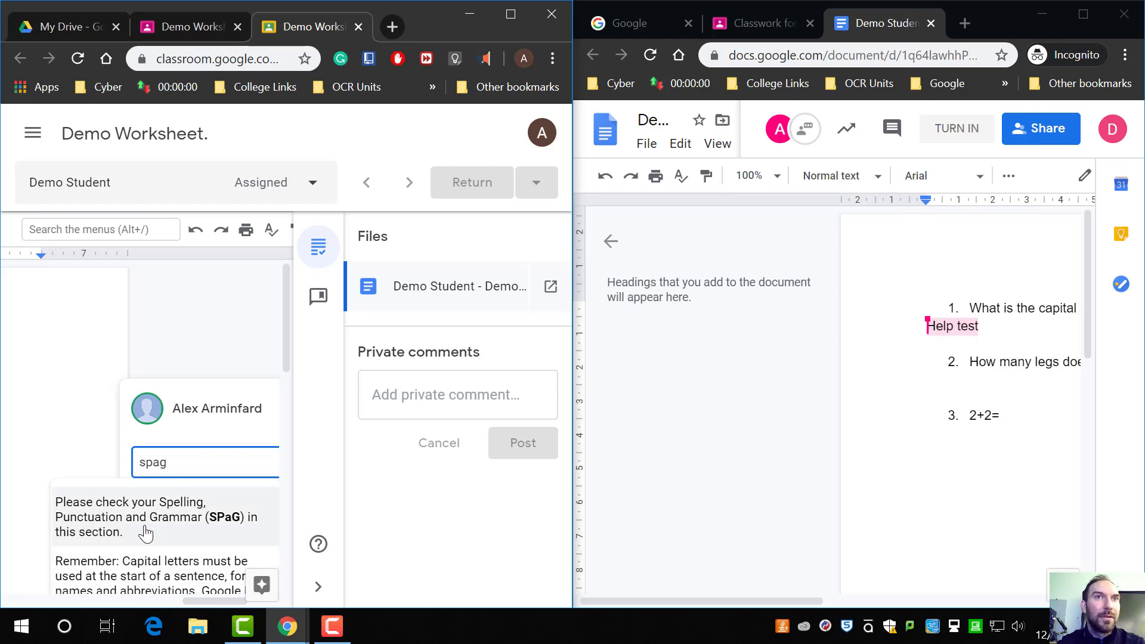
Step: Clear the comment text, cancel the comment, and maximise the grading window
key(BackSpace)
key(BackSpace)
key(BackSpace)
key(BackSpace)
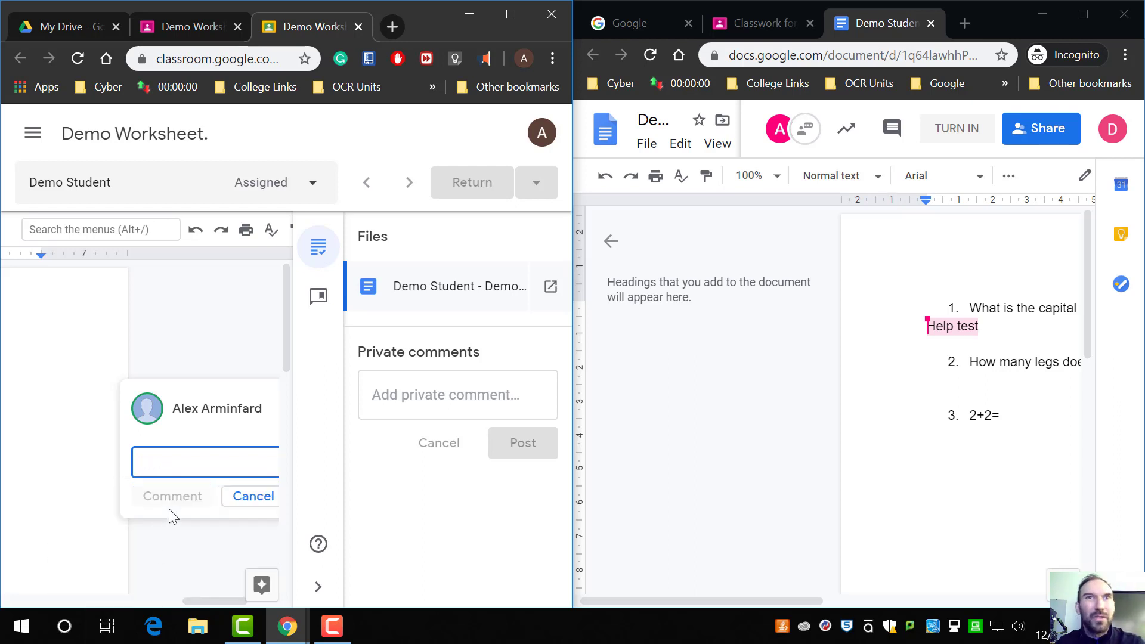
click(260, 503)
drag(427, 8, 554, 2)
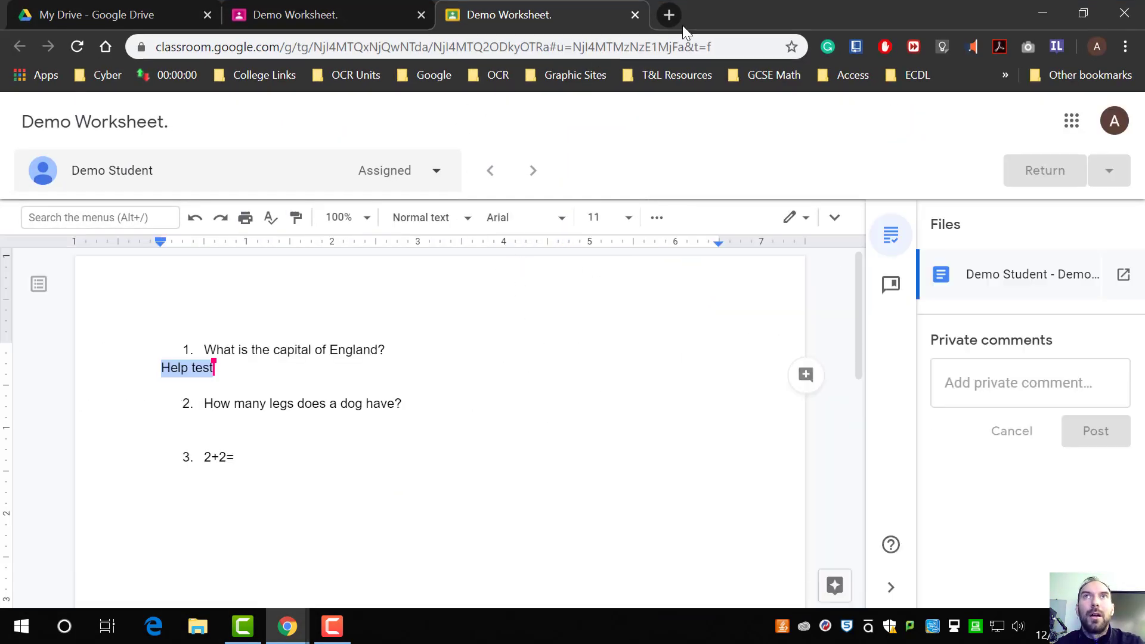
Step: Switch to the student's document window and delete the Help test text under question 1
drag(747, 3, 1, 262)
drag(1010, 15, 779, 1)
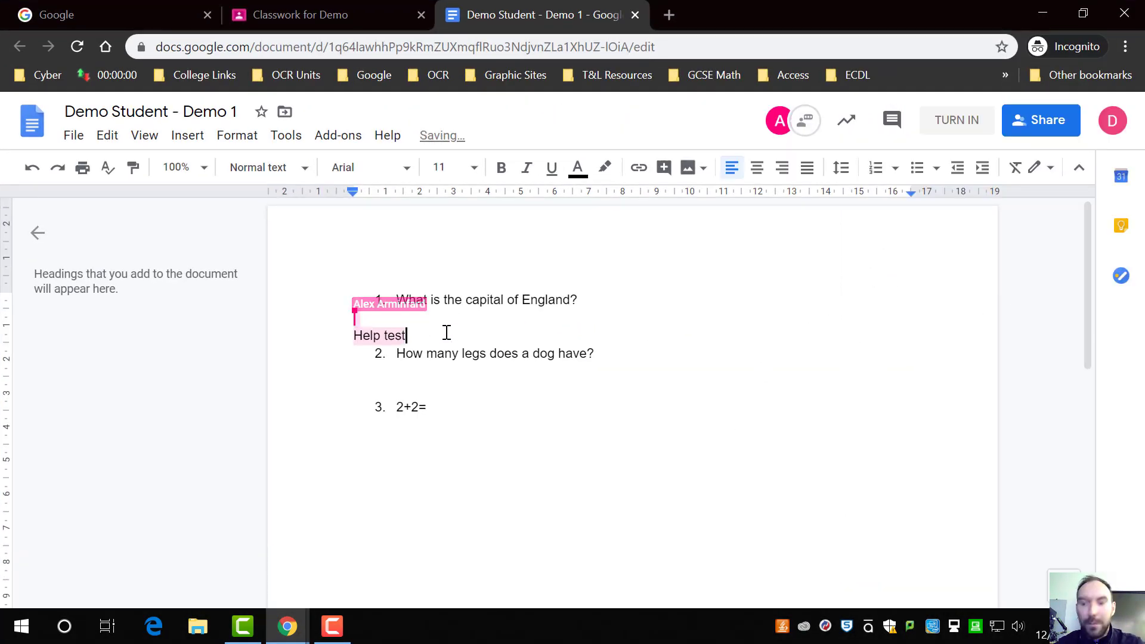
key(BackSpace)
key(BackSpace)
key(BackSpace)
key(BackSpace)
key(BackSpace)
key(BackSpace)
key(BackSpace)
key(BackSpace)
key(BackSpace)
key(BackSpace)
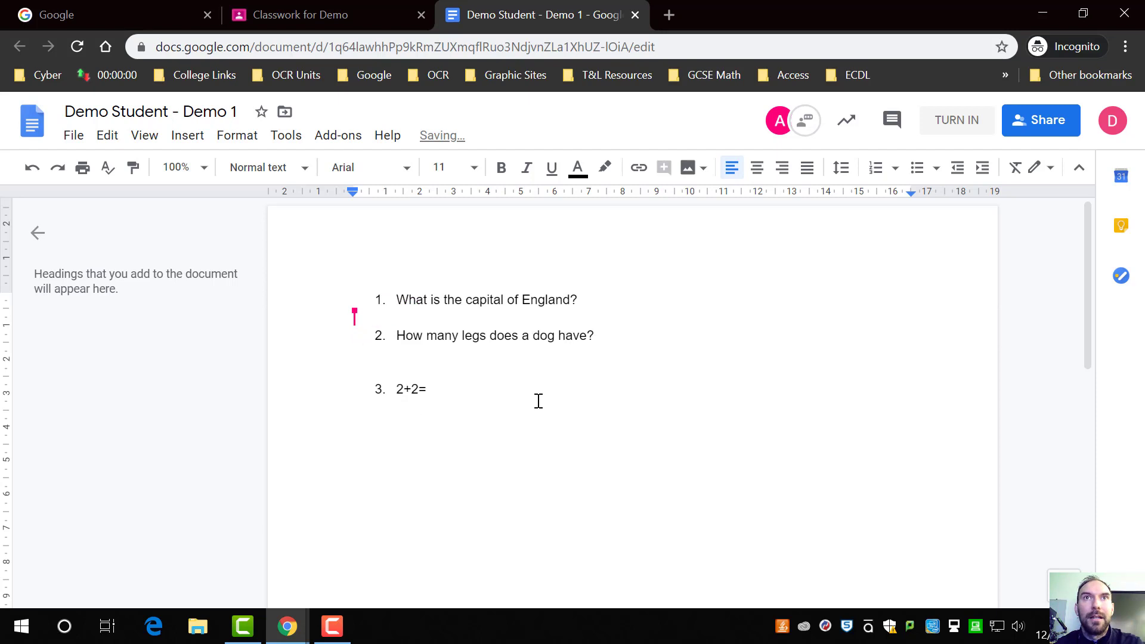
Step: As the student, answer London under question 1, 4 under question 2, and 4 after 2+2=
click(412, 314)
text(Lond)
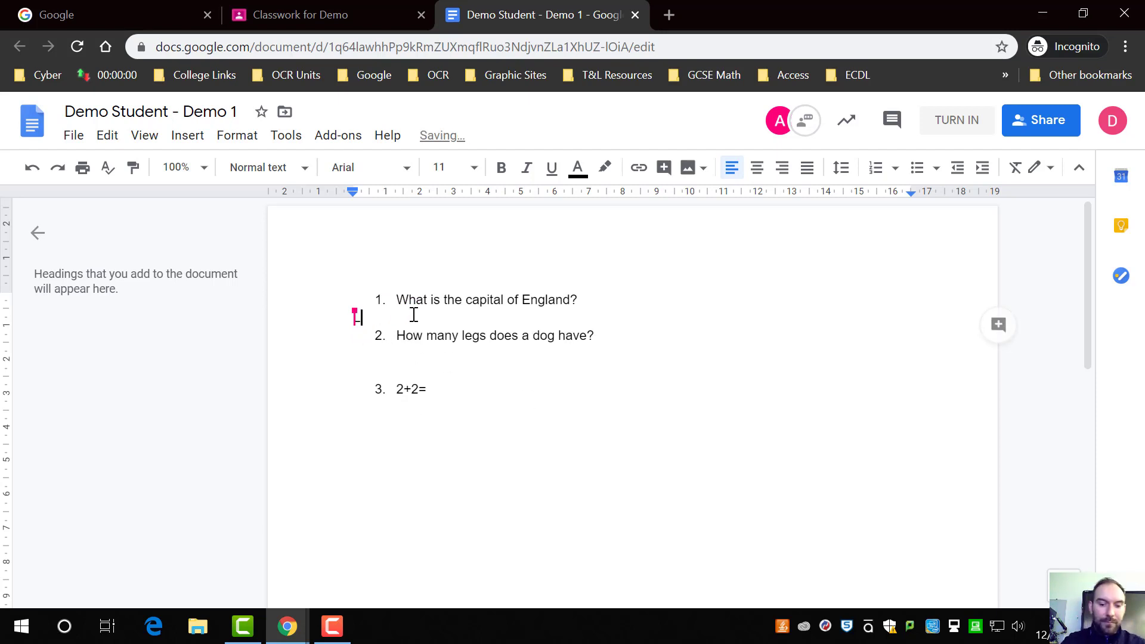
text(on)
key(Return)
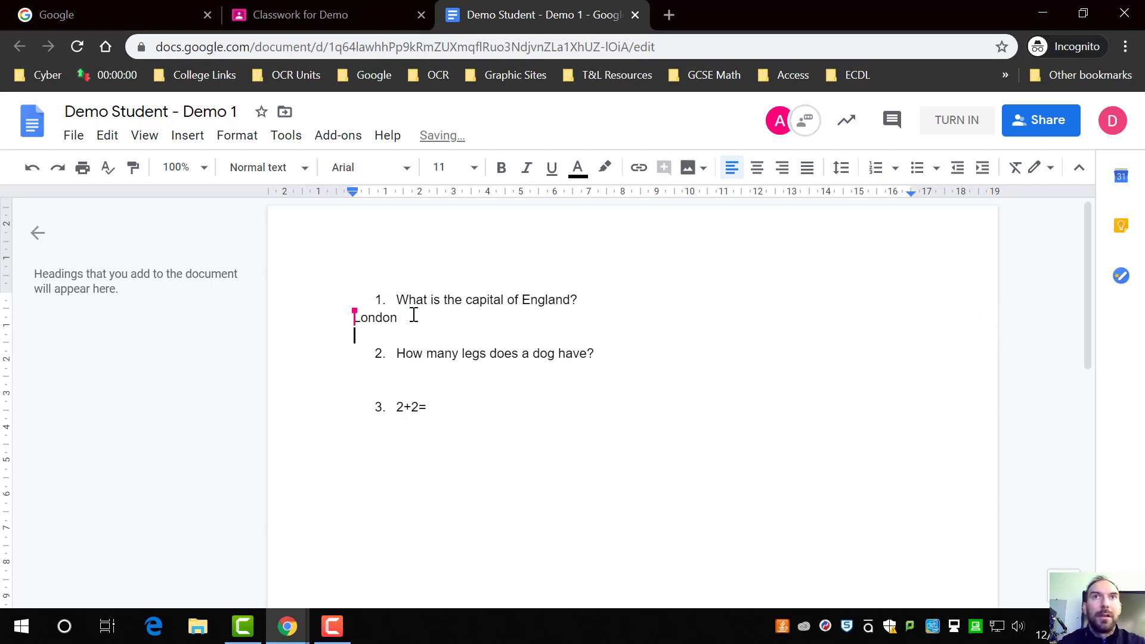
click(393, 371)
text(4)
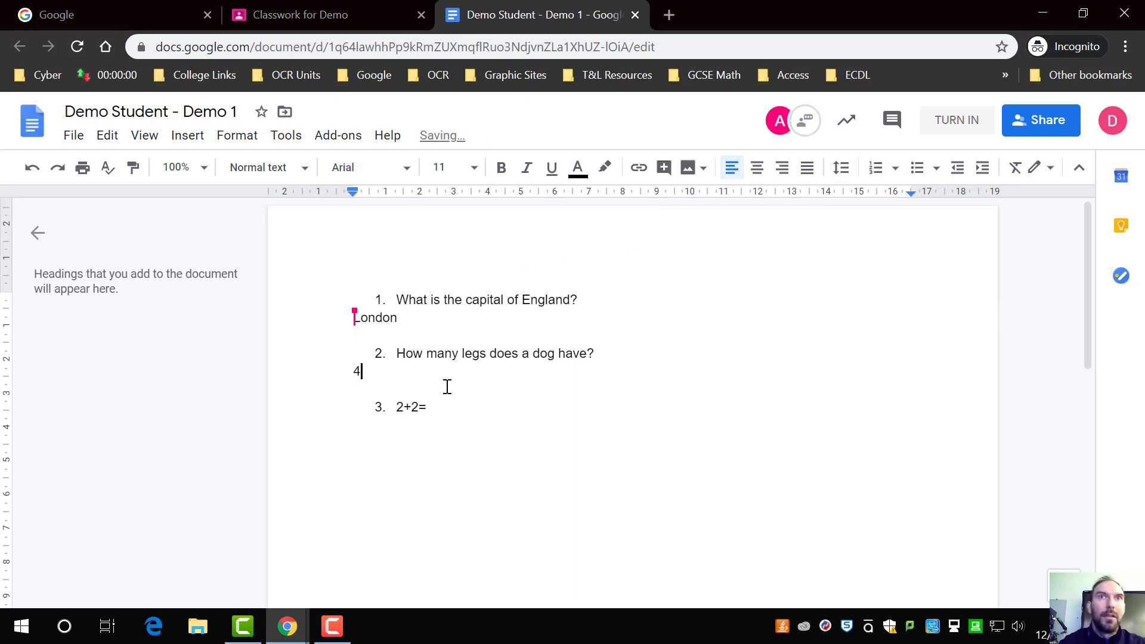
click(444, 416)
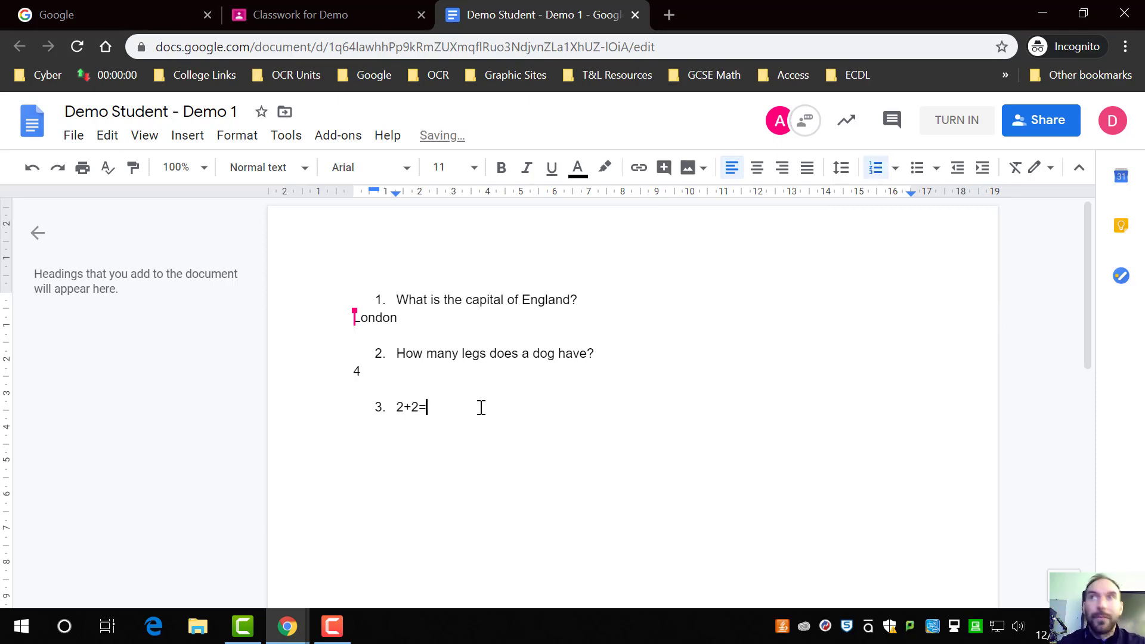
text(4)
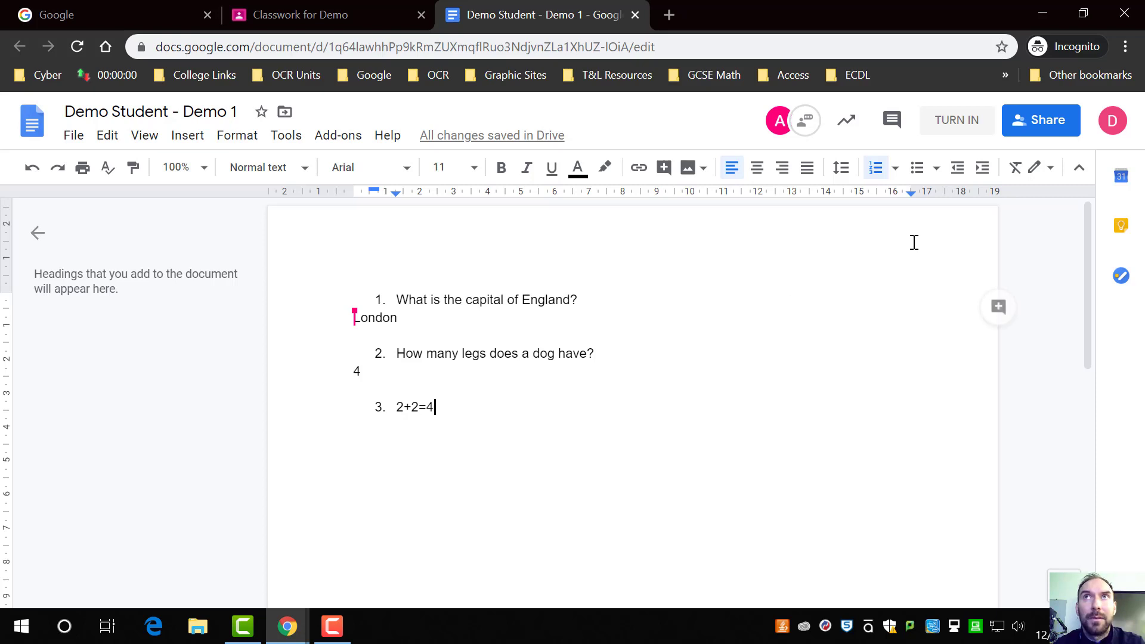
Step: Turn in the document, dismiss the private comments tip, and confirm handing in the work
click(957, 119)
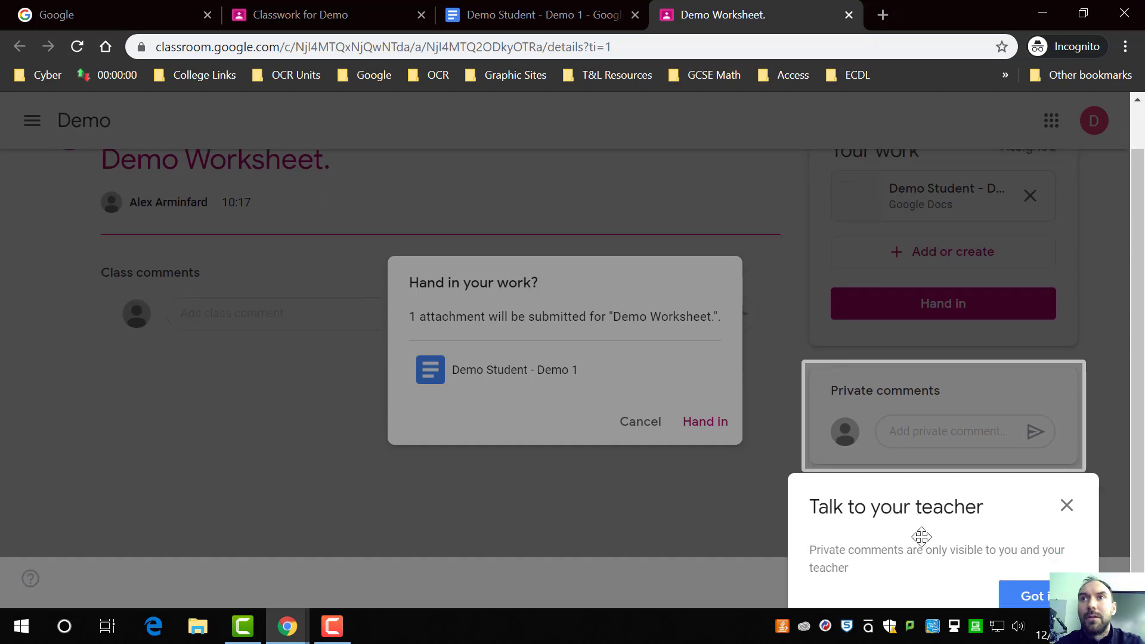
click(1041, 578)
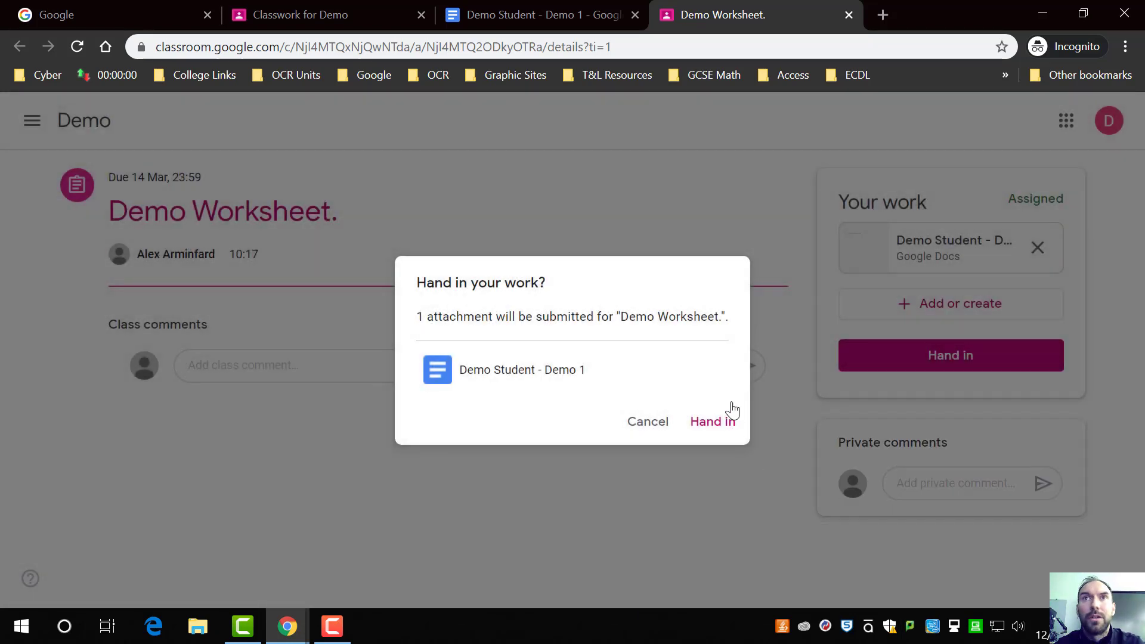
click(711, 424)
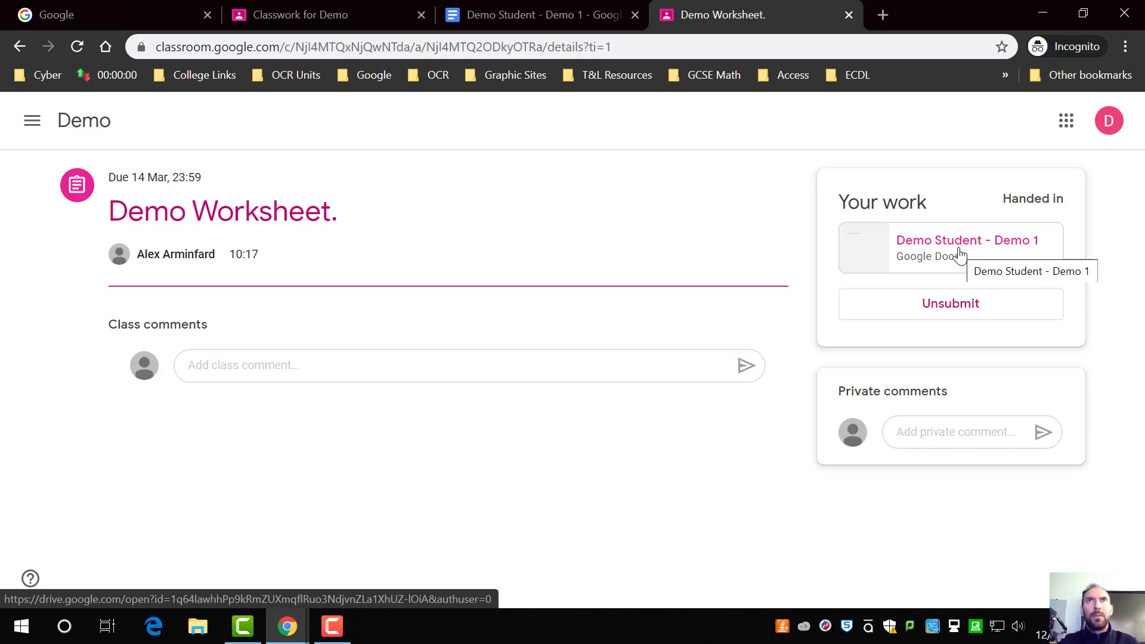
Step: Switch to the teacher's window and open the turned-in submission from the Student work page in the grading view
key(super+Right)
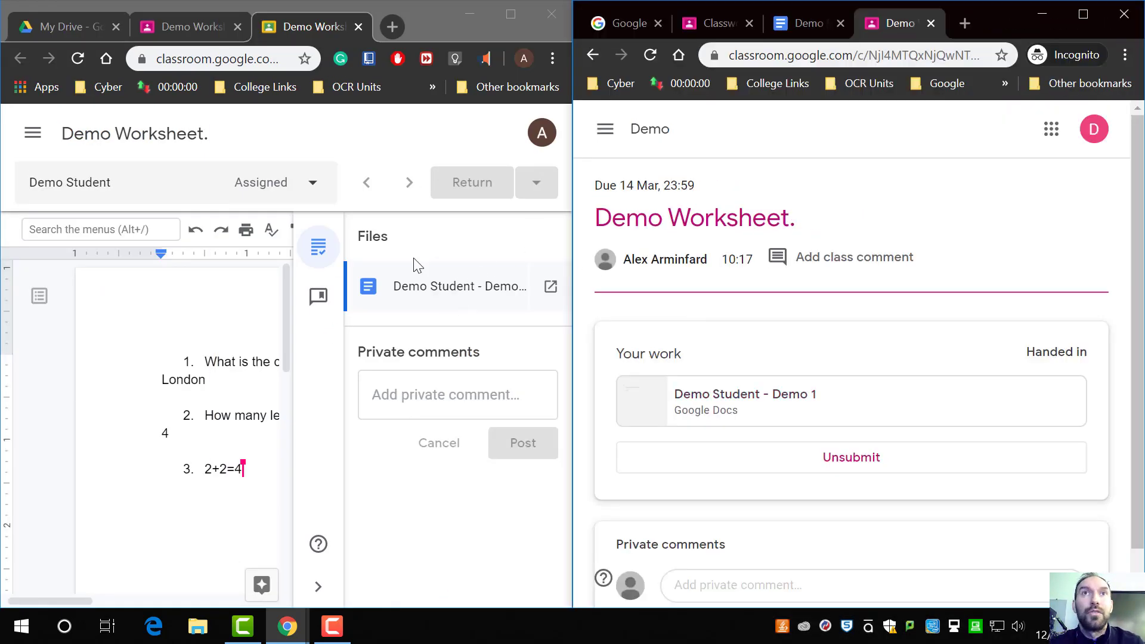
click(358, 27)
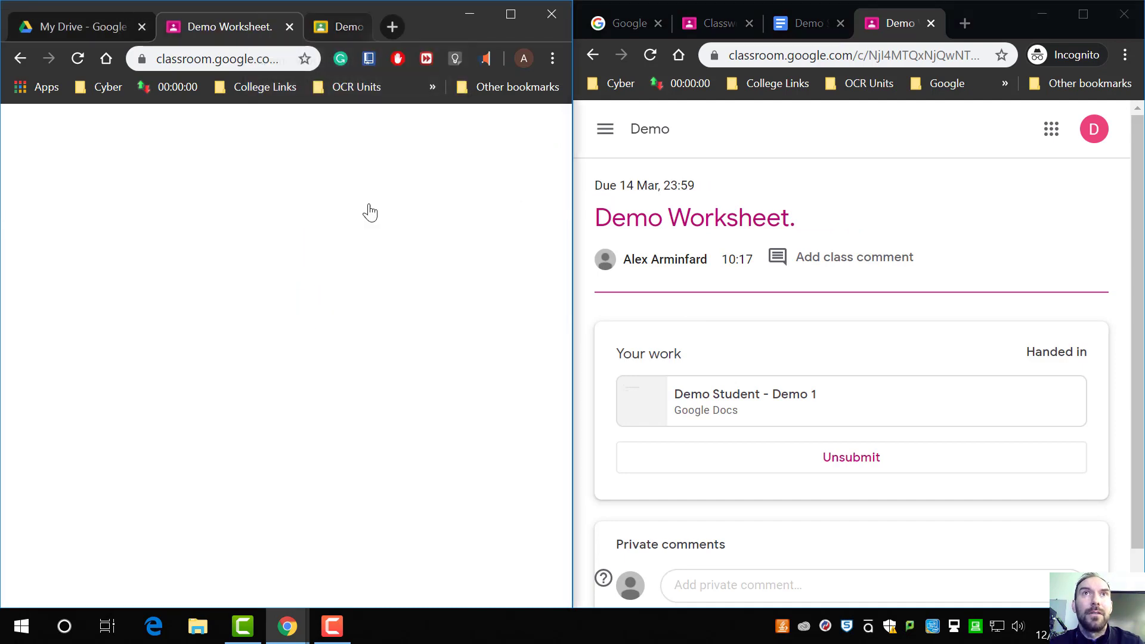
double_click(420, 26)
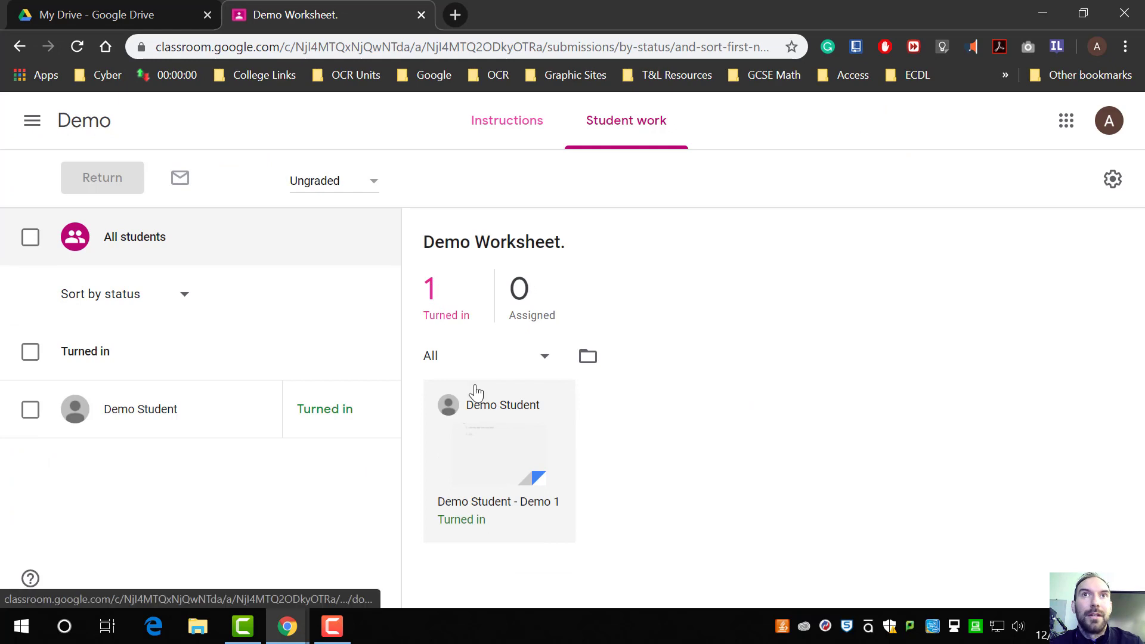
click(509, 460)
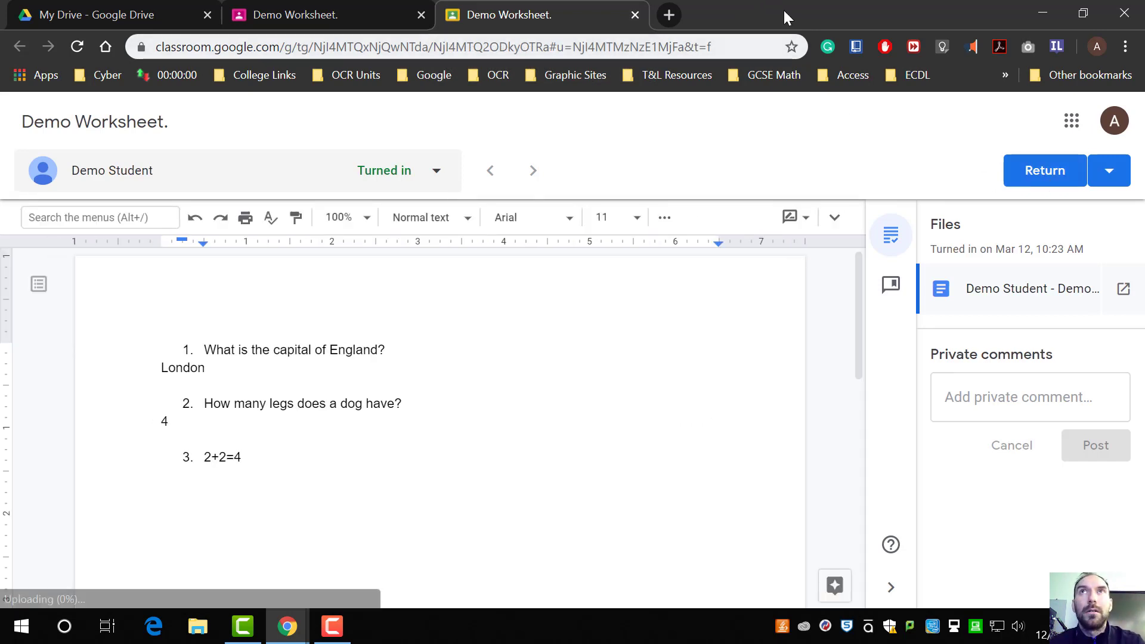
Step: As the student, reopen the handed-in Demo Student - Demo 1 document to check its access, then close it and restore the windows
key(super+Left)
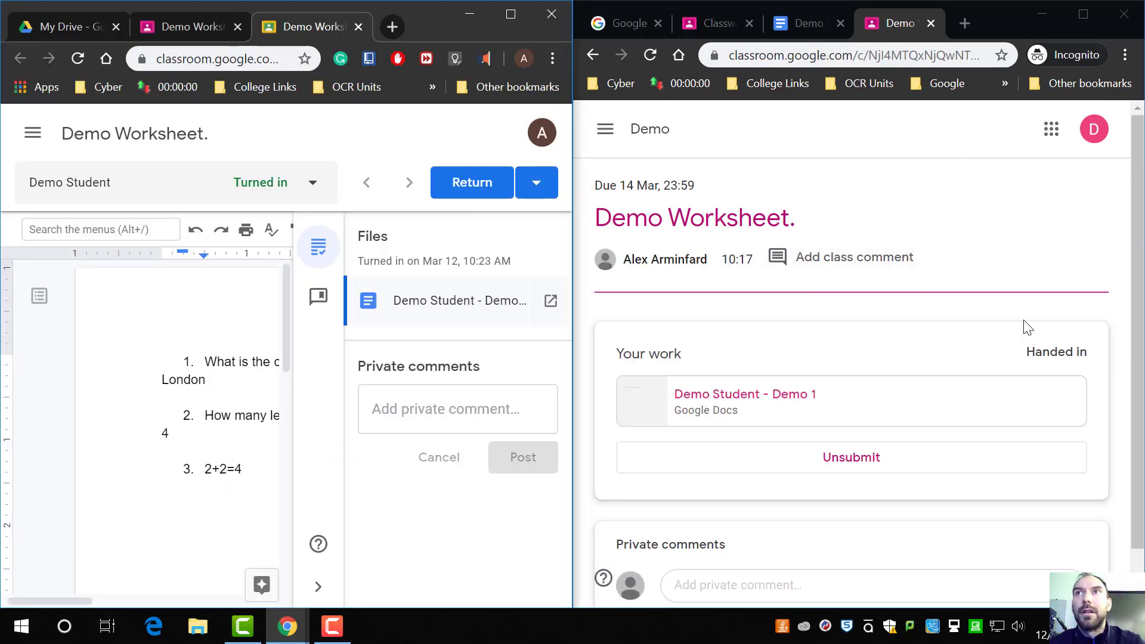
click(959, 414)
click(959, 415)
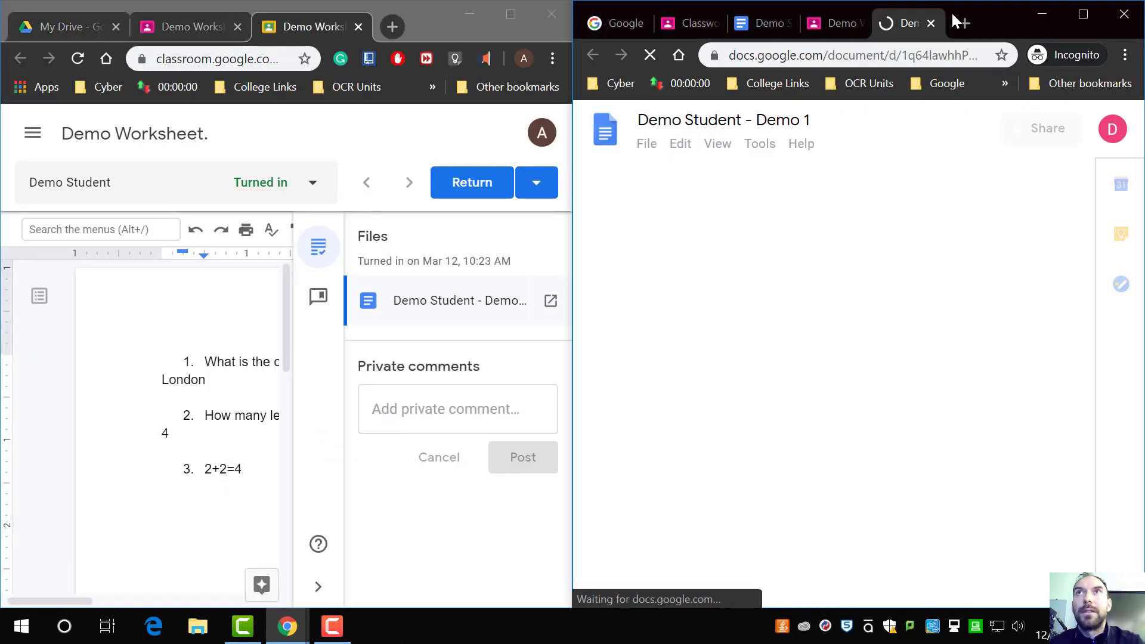
click(932, 23)
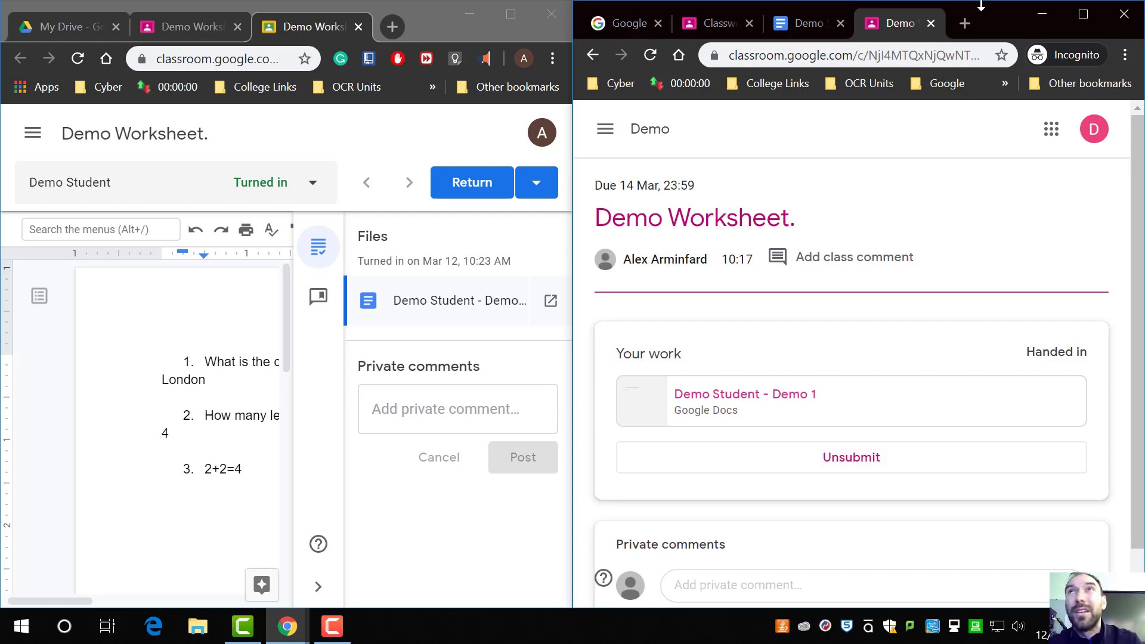
drag(1006, 16, 857, 1)
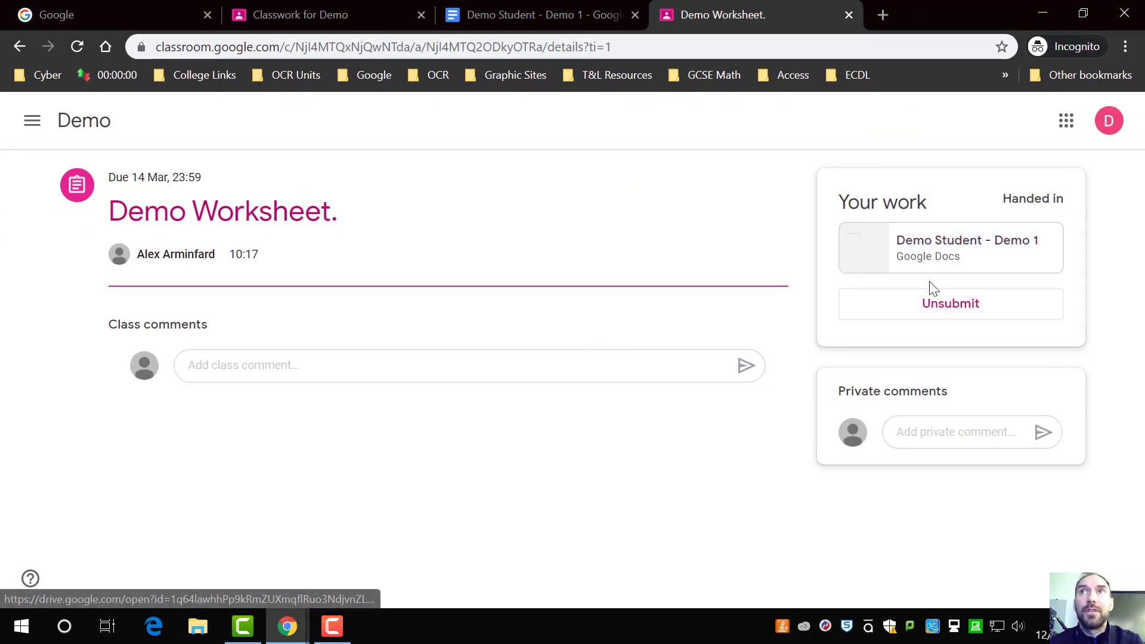
click(943, 244)
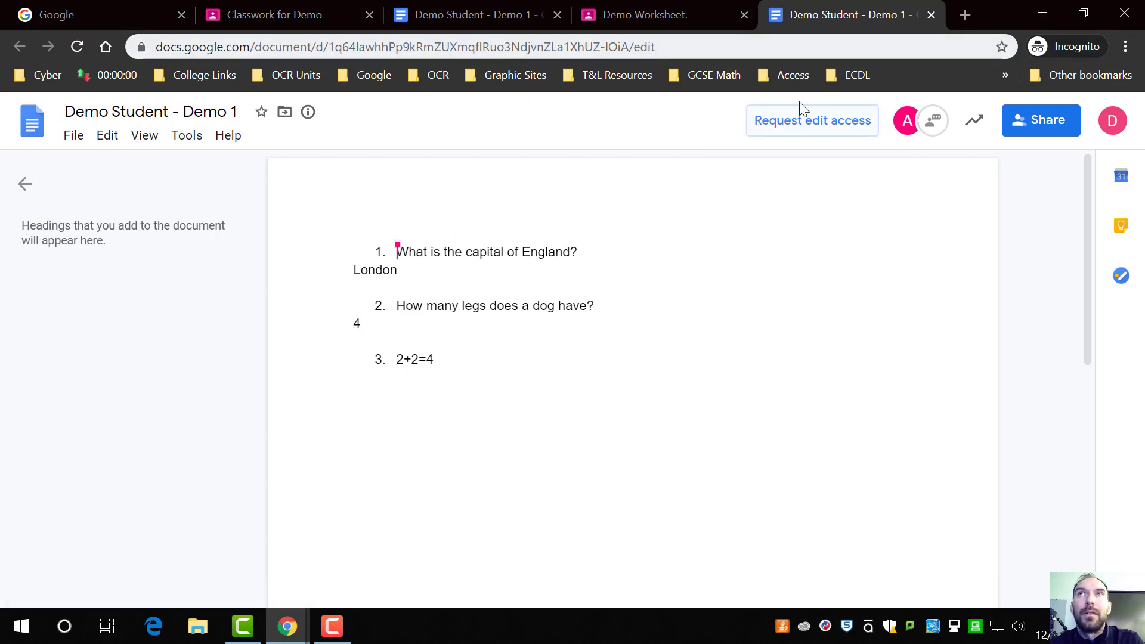
click(931, 15)
double_click(925, 8)
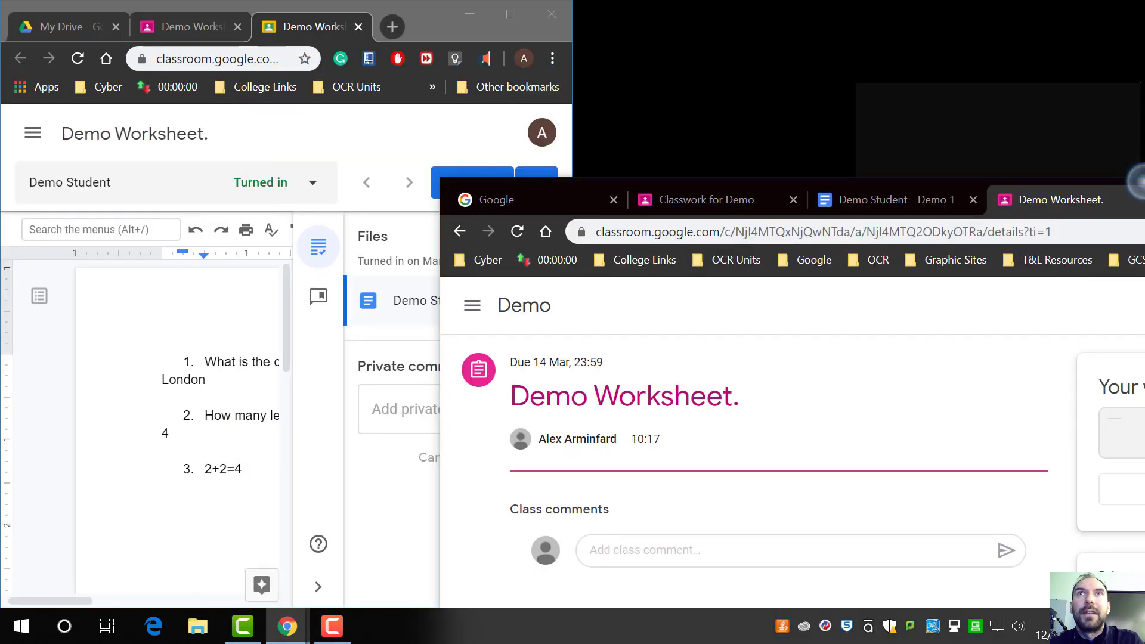
double_click(418, 11)
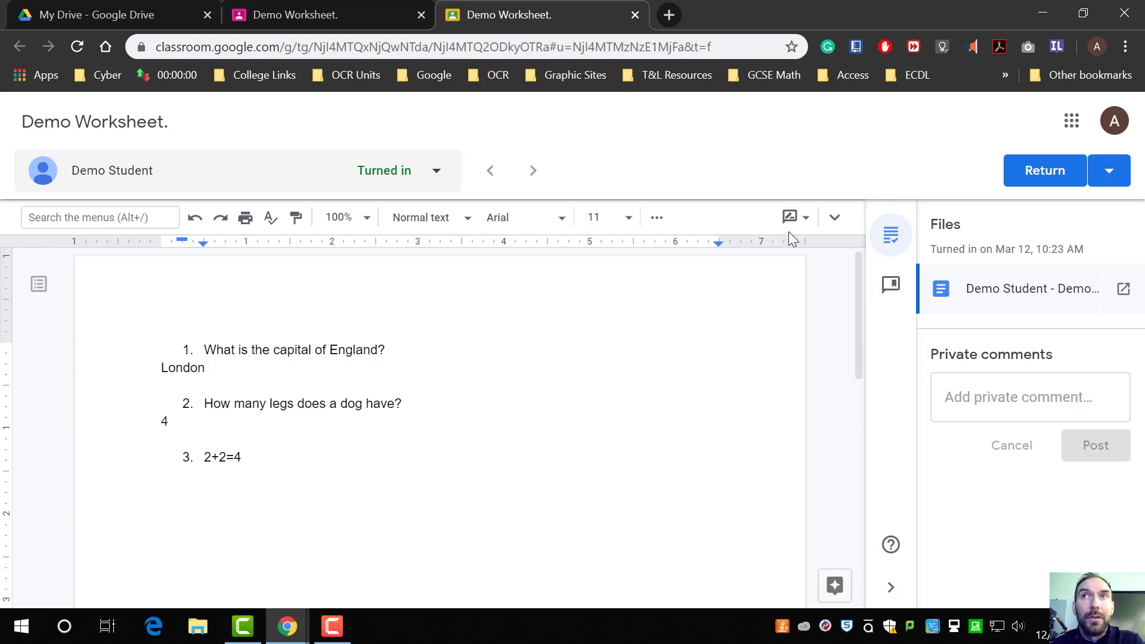
Step: From the grading view, open the student's document in its own tab and open its version history
click(1123, 293)
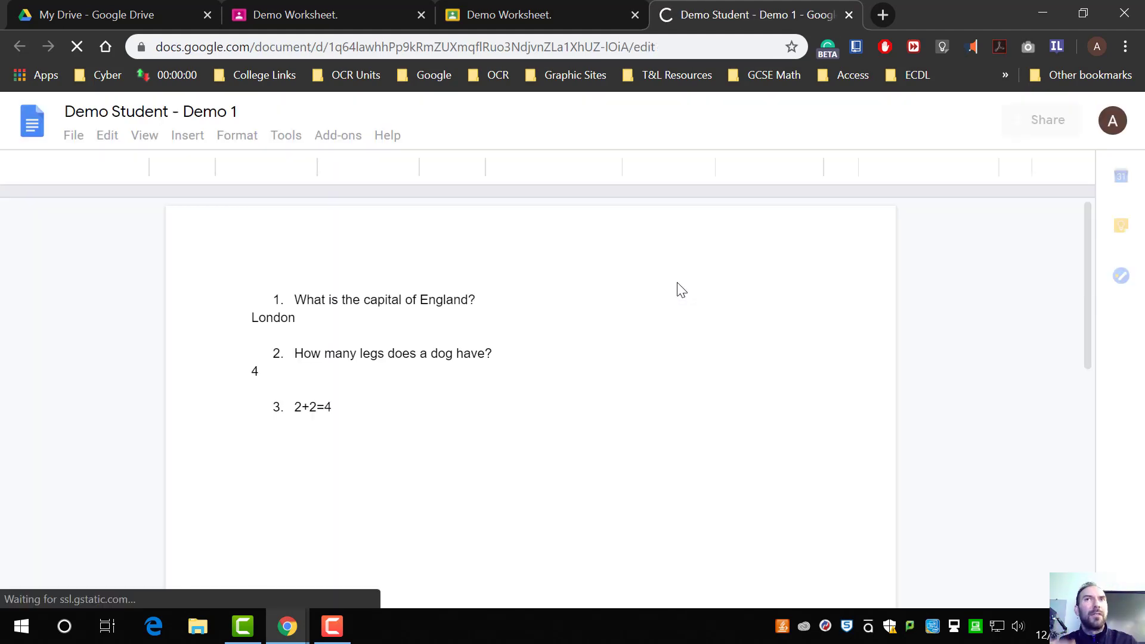
click(75, 136)
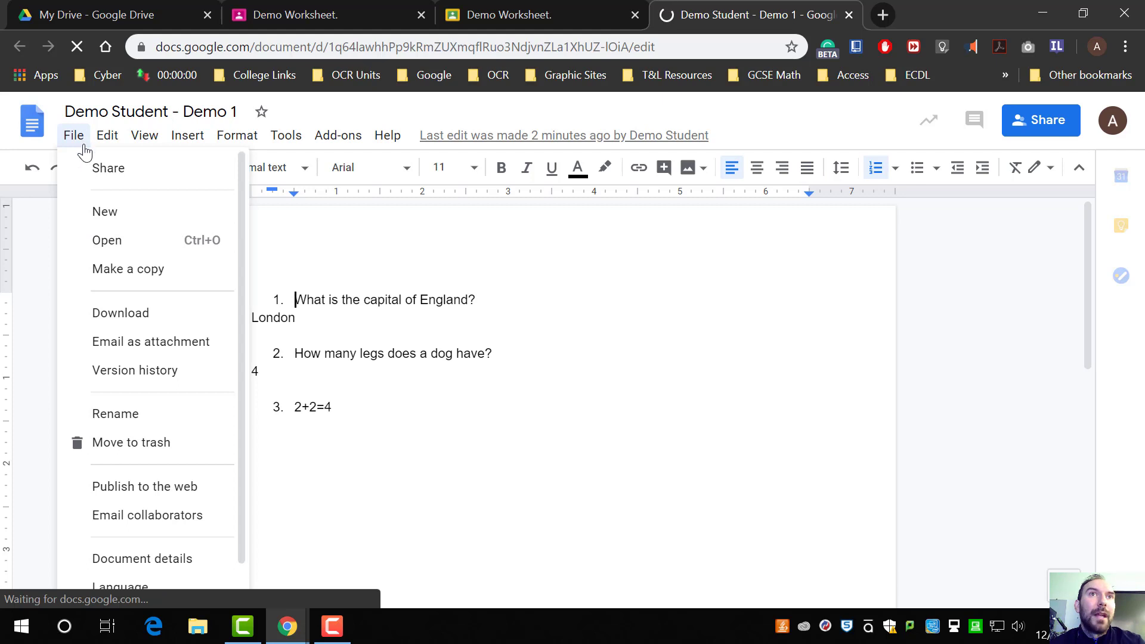
mouse_move(167, 375)
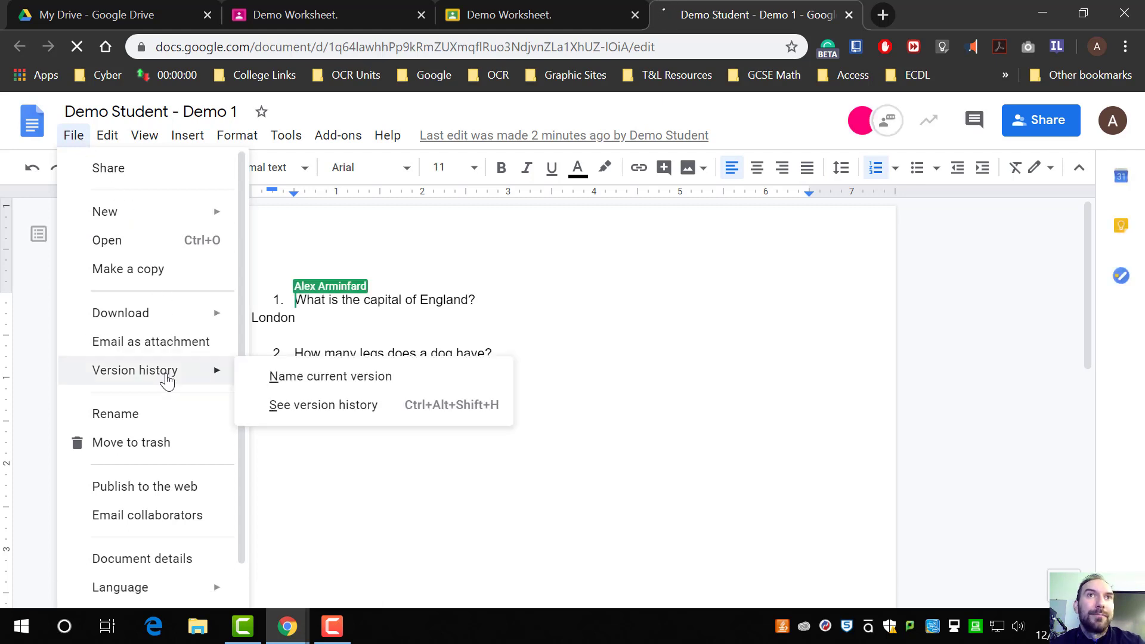
click(346, 412)
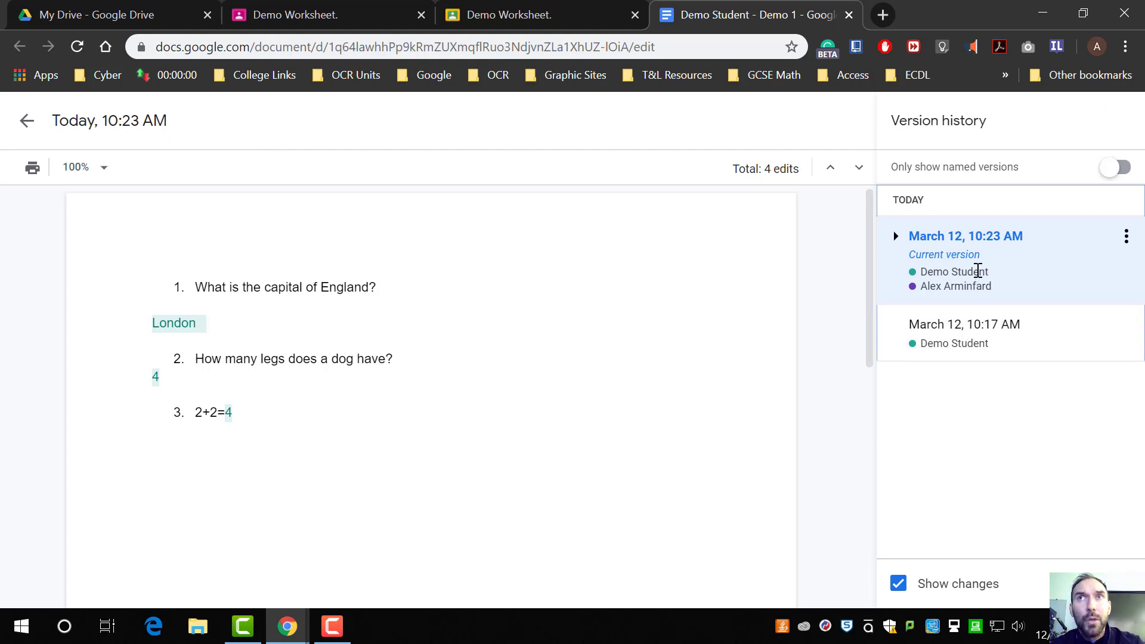
Step: Compare the 10:17 and 10:23 versions in the version history and open the current version's options menu
click(961, 338)
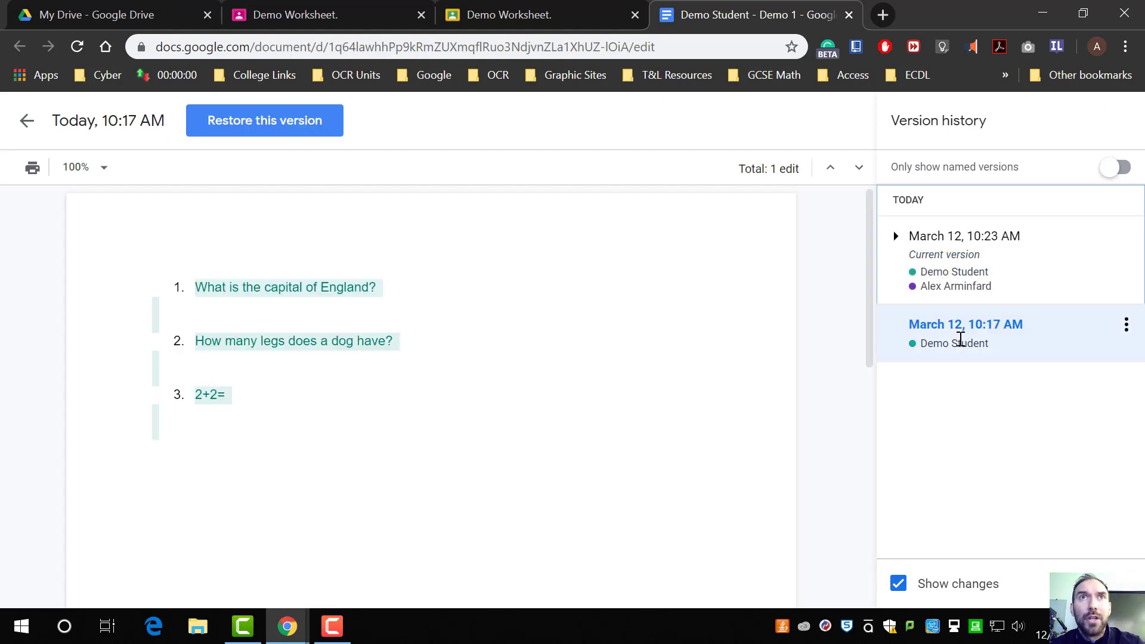
click(1012, 295)
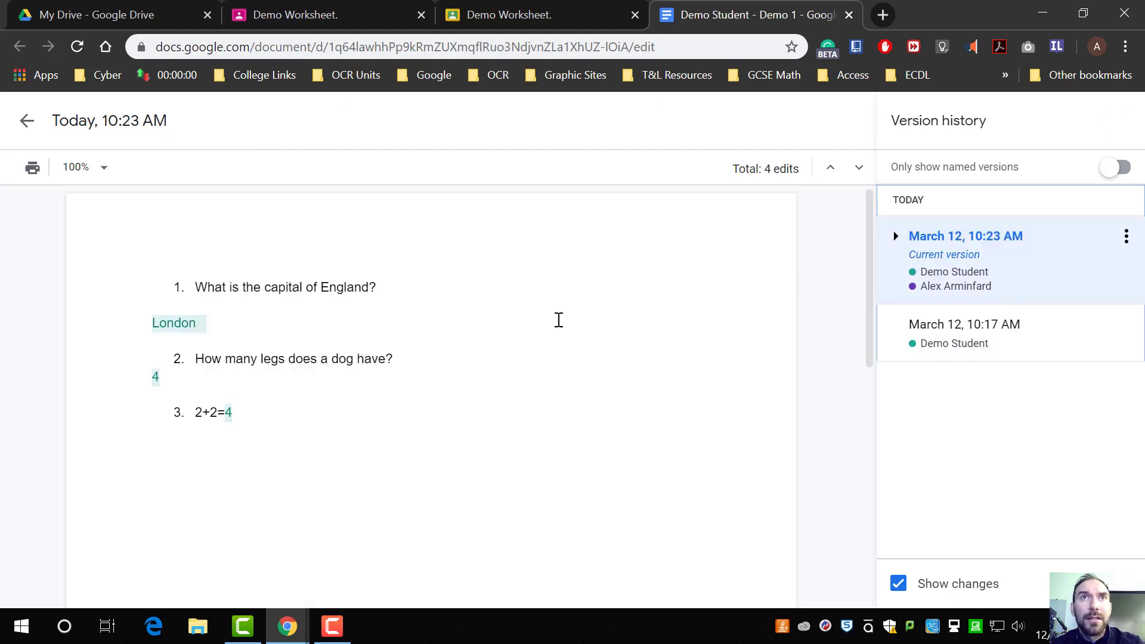
click(1125, 241)
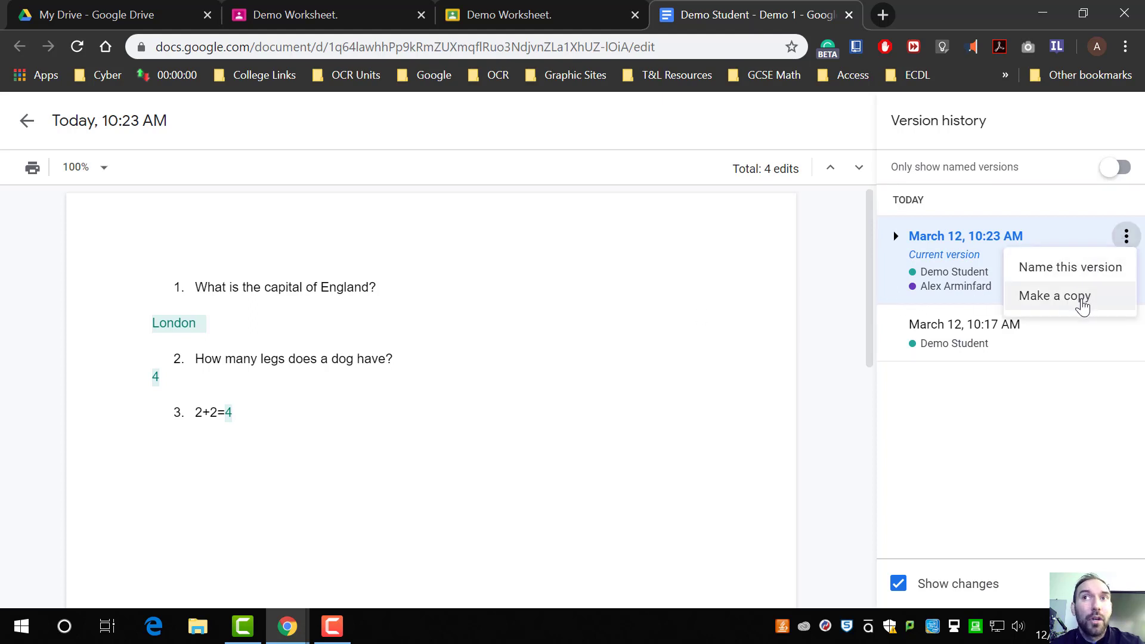
click(969, 444)
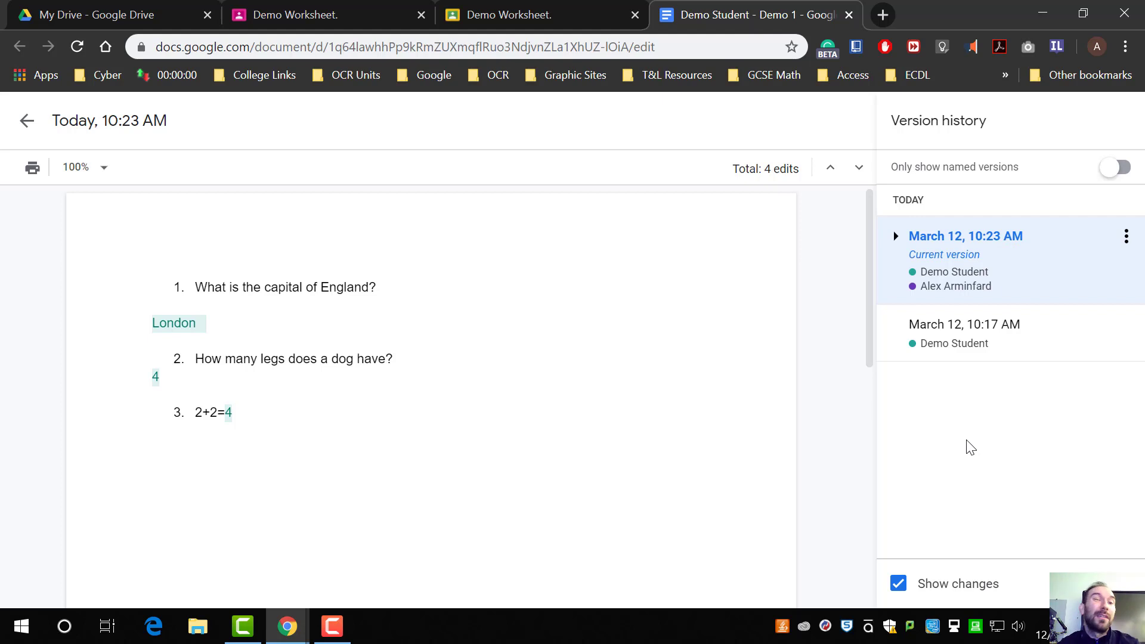